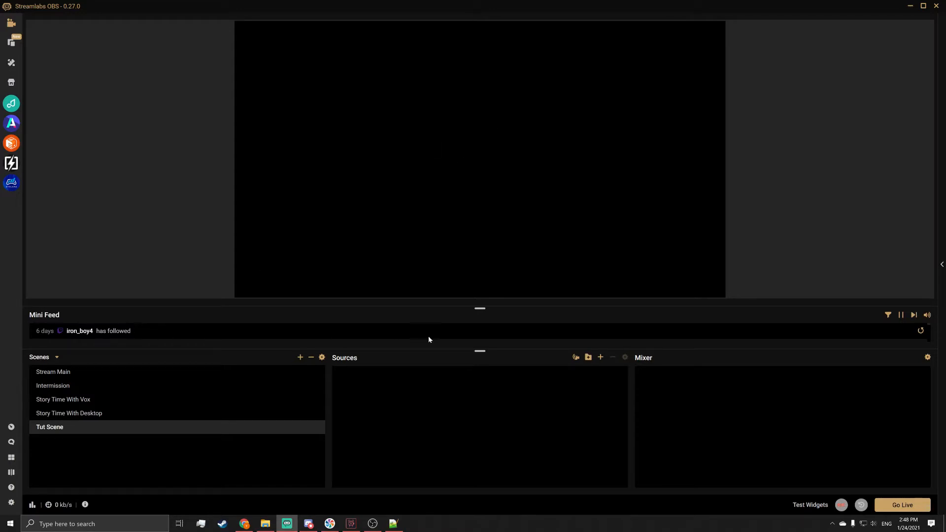
Expand the stream chat beside the preview and review the General, Stream and Output settings
{"action": "left_click", "coordinate": [942, 265]}
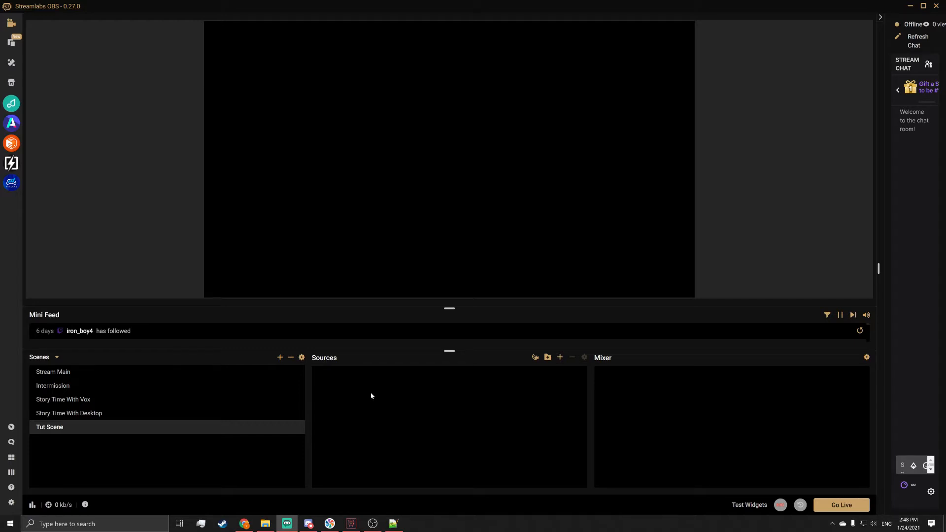
{"action": "left_click", "coordinate": [8, 507]}
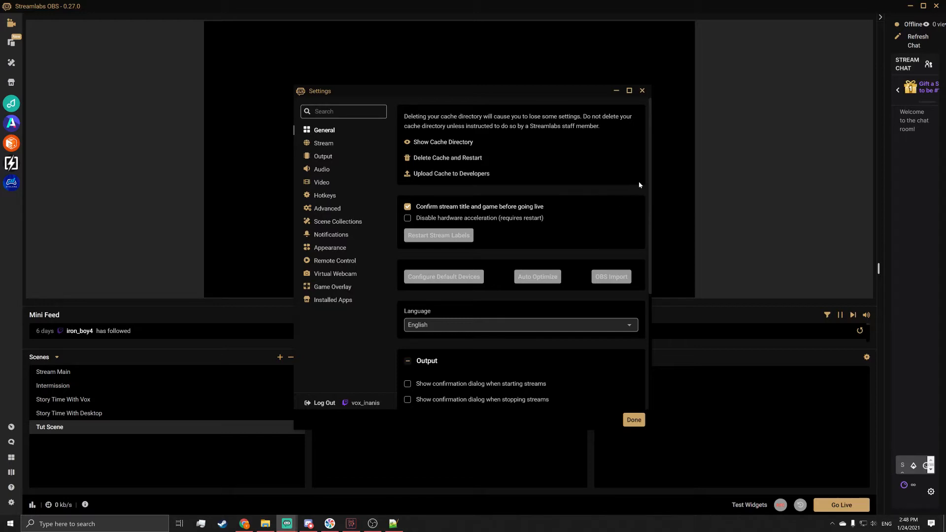
{"action": "left_click_drag", "start_coordinate": [649, 168], "coordinate": [643, 314]}
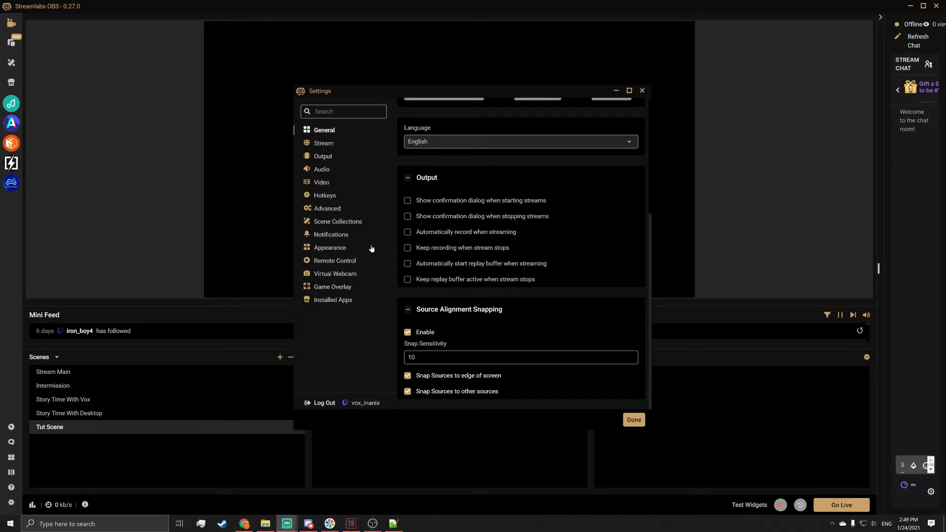
{"action": "left_click", "coordinate": [325, 144]}
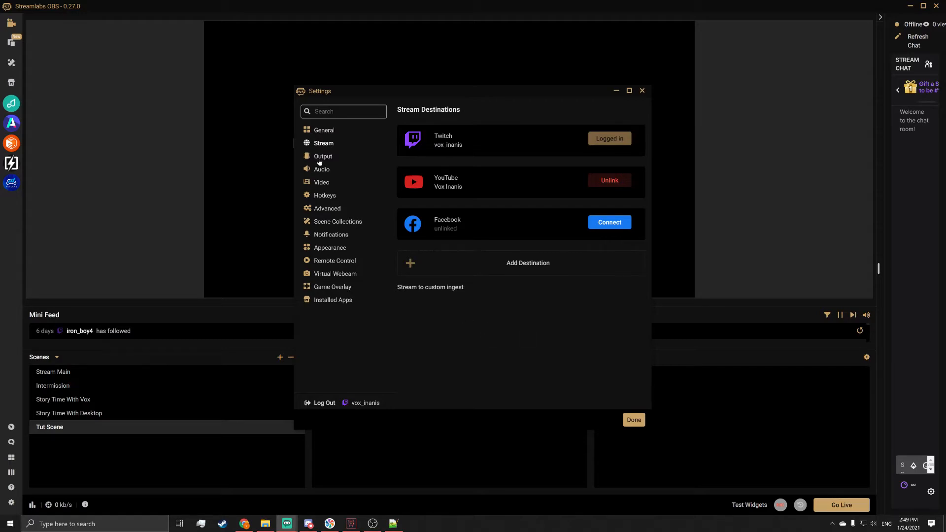
{"action": "left_click", "coordinate": [320, 161]}
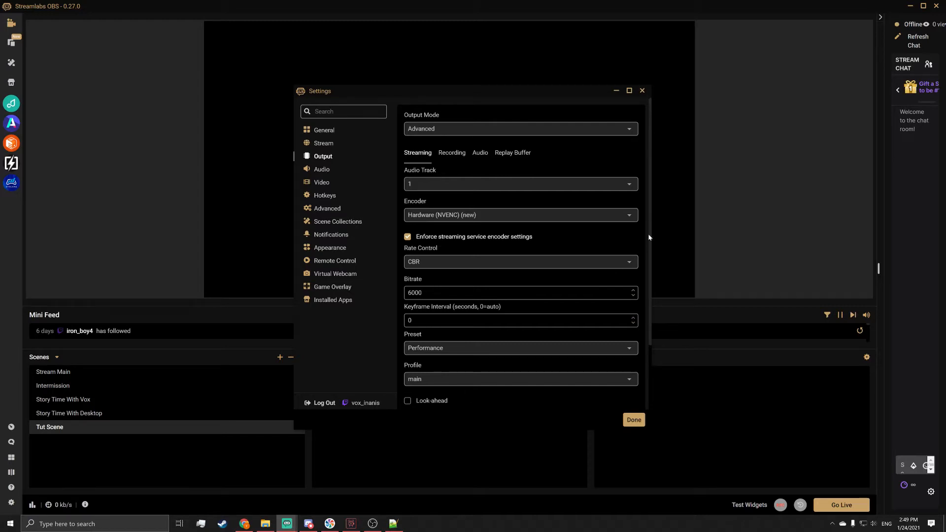
{"action": "left_click_drag", "start_coordinate": [648, 215], "coordinate": [651, 305]}
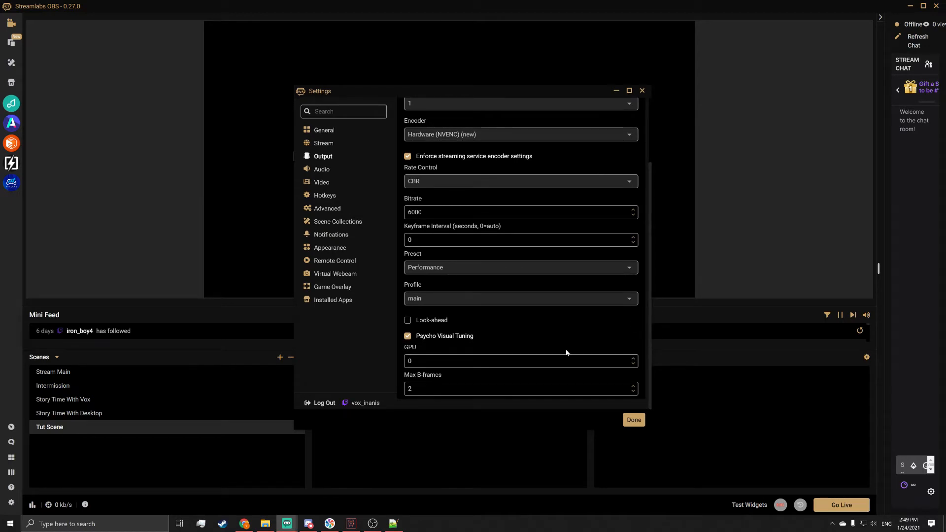
Set Mic/Auxiliary Device 1 in the Audio settings to Microphone (Elgato Wave:3)
{"action": "left_click", "coordinate": [317, 170]}
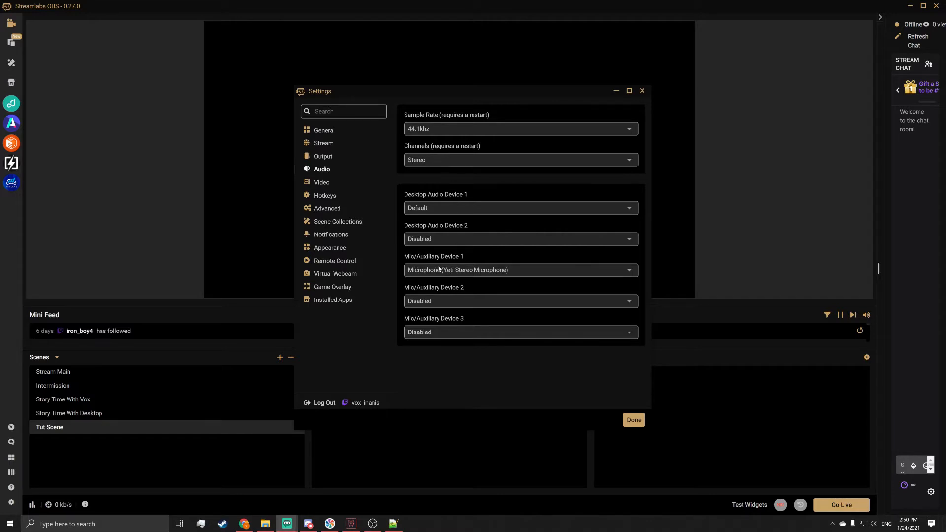
{"action": "left_click", "coordinate": [448, 270]}
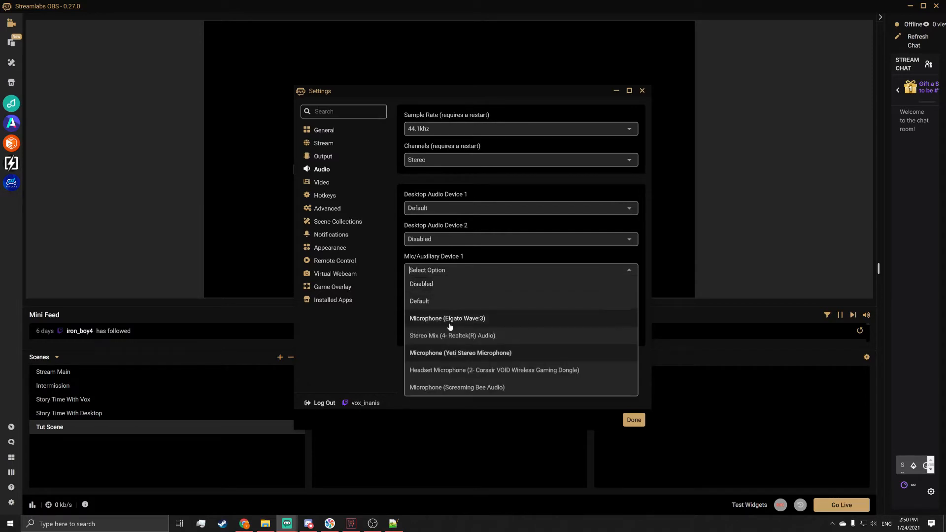
{"action": "left_click", "coordinate": [449, 319]}
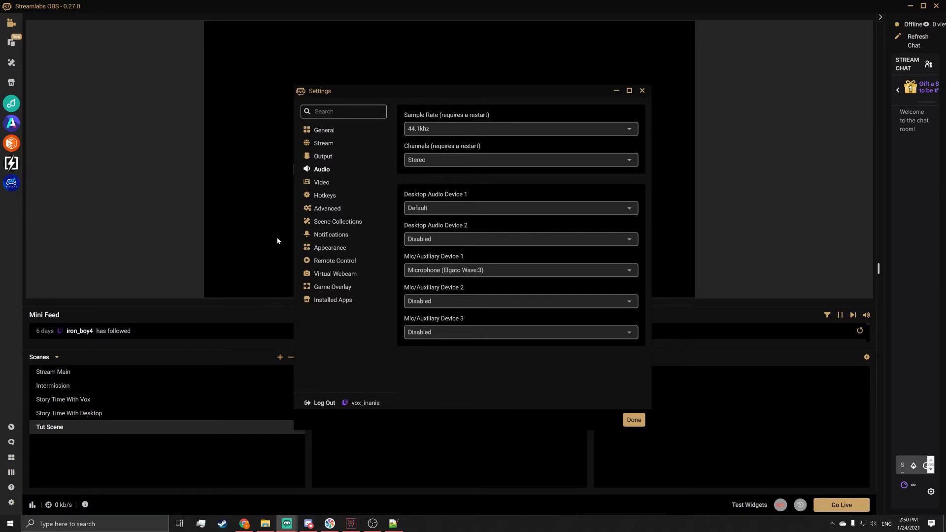
Choose 1920x1080 as the base (canvas) resolution in the Video settings
{"action": "left_click", "coordinate": [319, 183]}
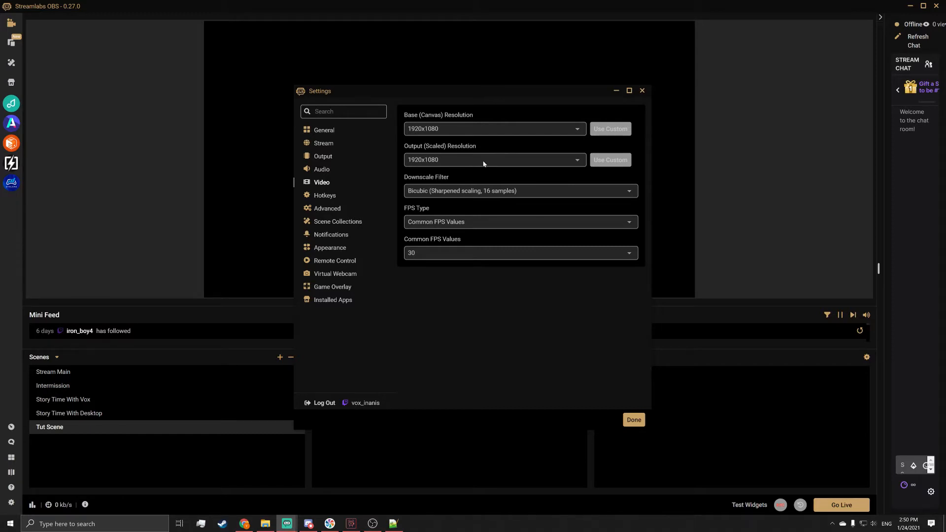
{"action": "left_click", "coordinate": [485, 127]}
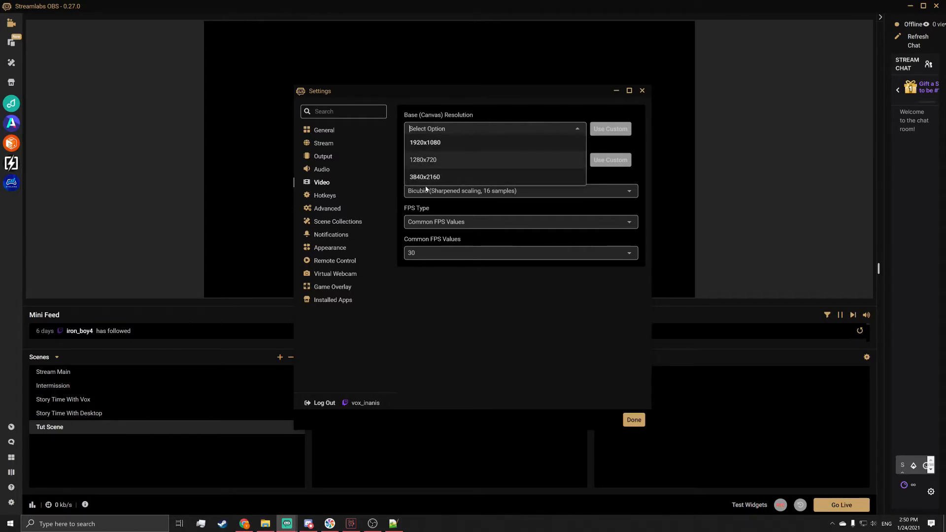
{"action": "left_click", "coordinate": [493, 142]}
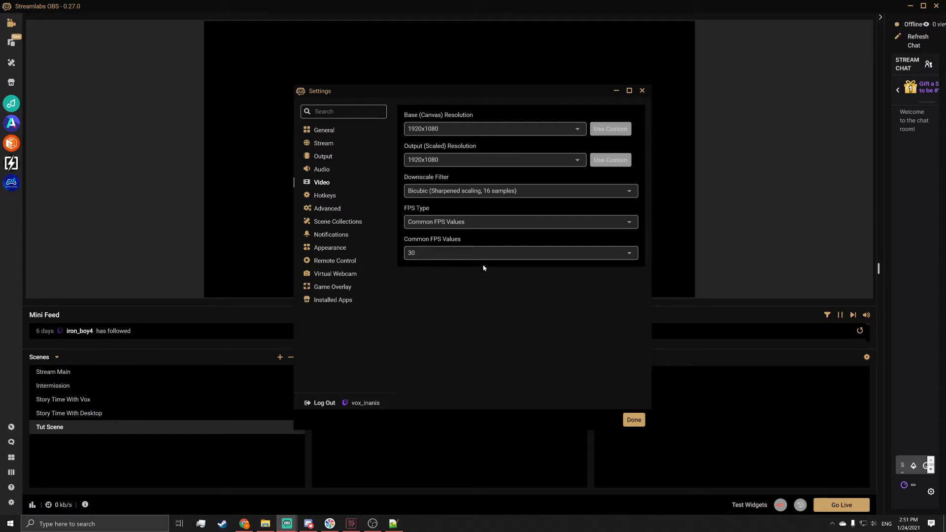
Review the Hotkeys, Advanced, Scene Collections and Notifications settings
{"action": "left_click", "coordinate": [326, 196]}
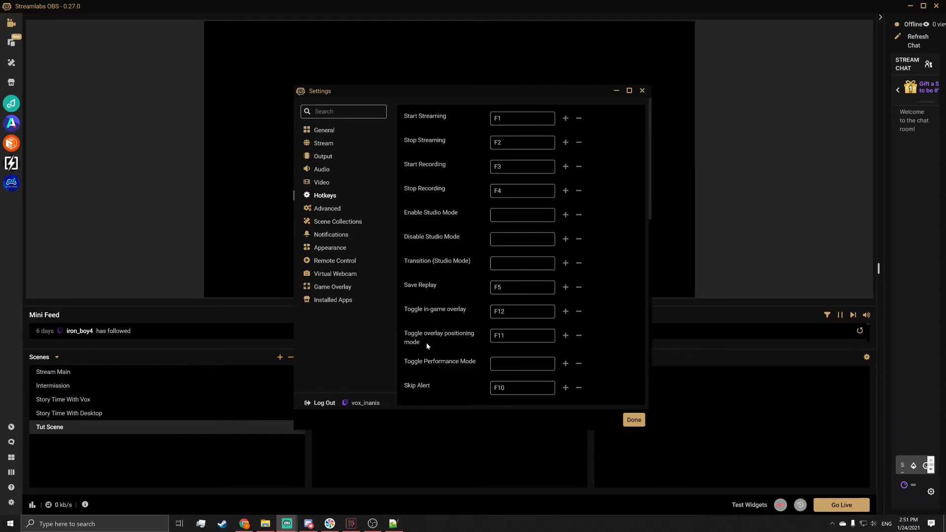
{"action": "left_click", "coordinate": [329, 212]}
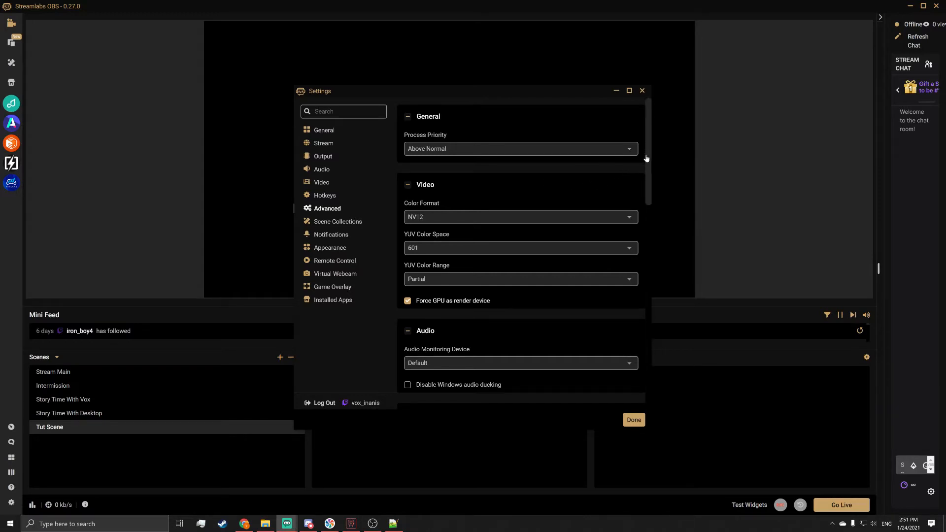
{"action": "left_click_drag", "start_coordinate": [648, 149], "coordinate": [655, 360]}
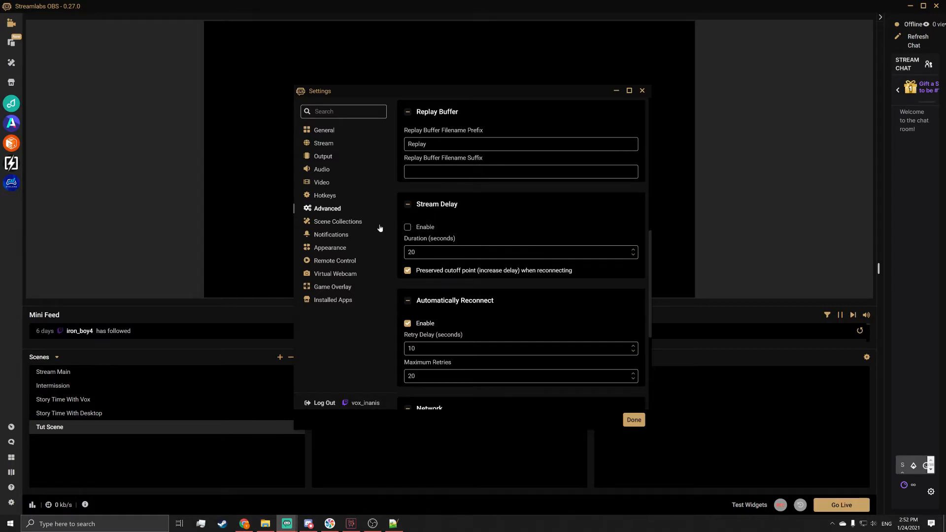
{"action": "left_click", "coordinate": [353, 222]}
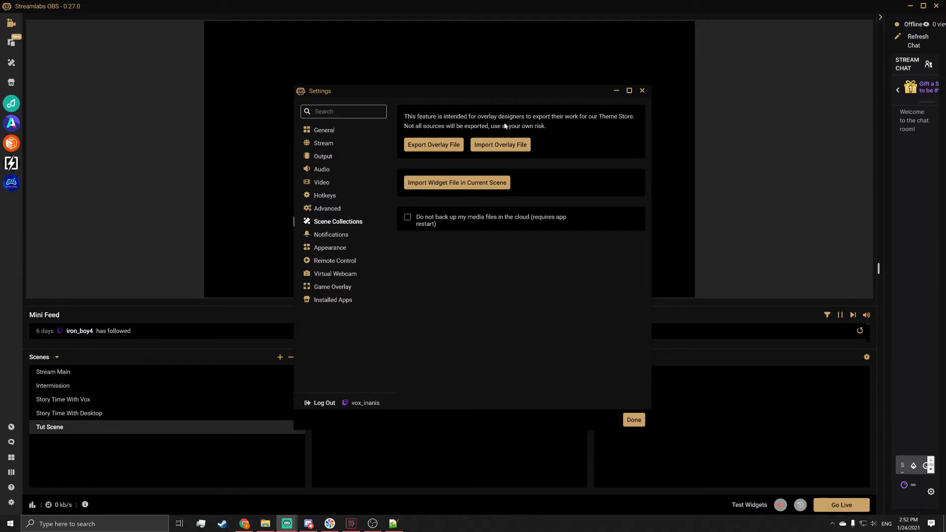
{"action": "left_click", "coordinate": [327, 237]}
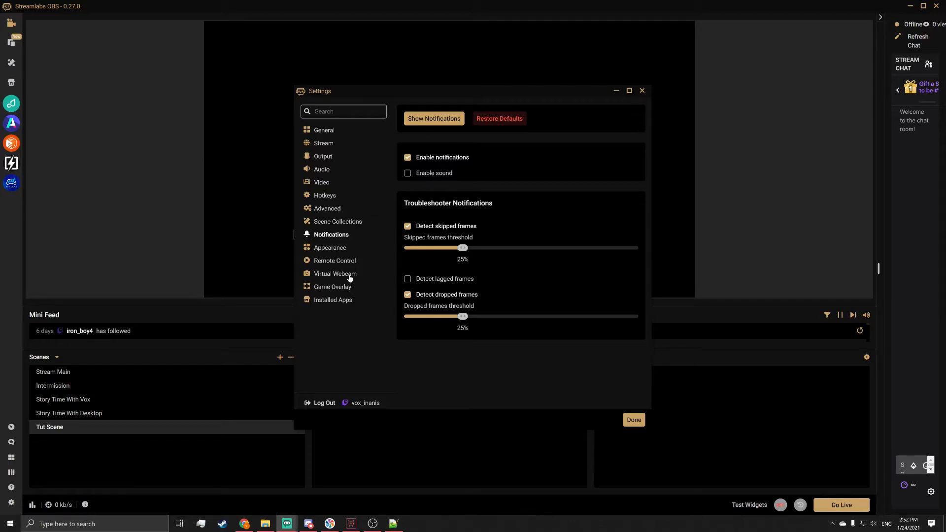
Try the Night theme in the Appearance settings and switch back to Obsidian Prime
{"action": "left_click", "coordinate": [337, 250]}
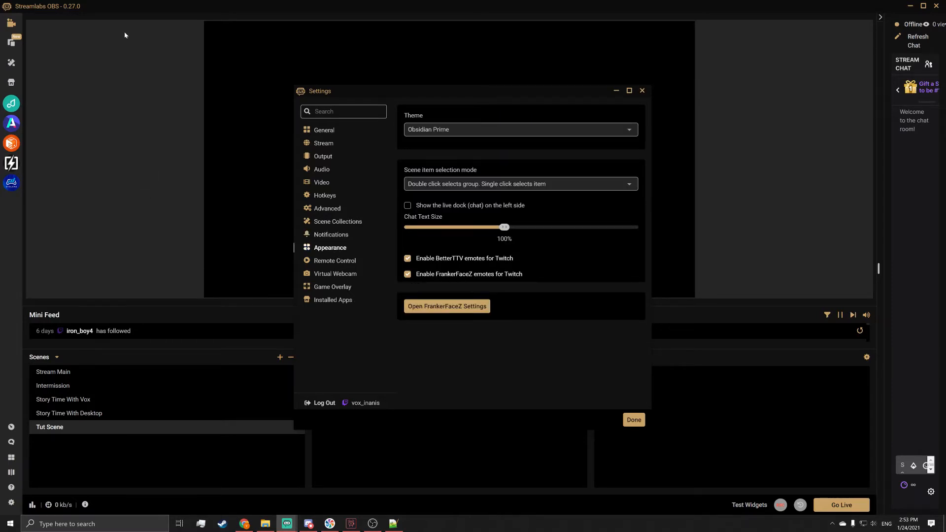
{"action": "left_click", "coordinate": [423, 130]}
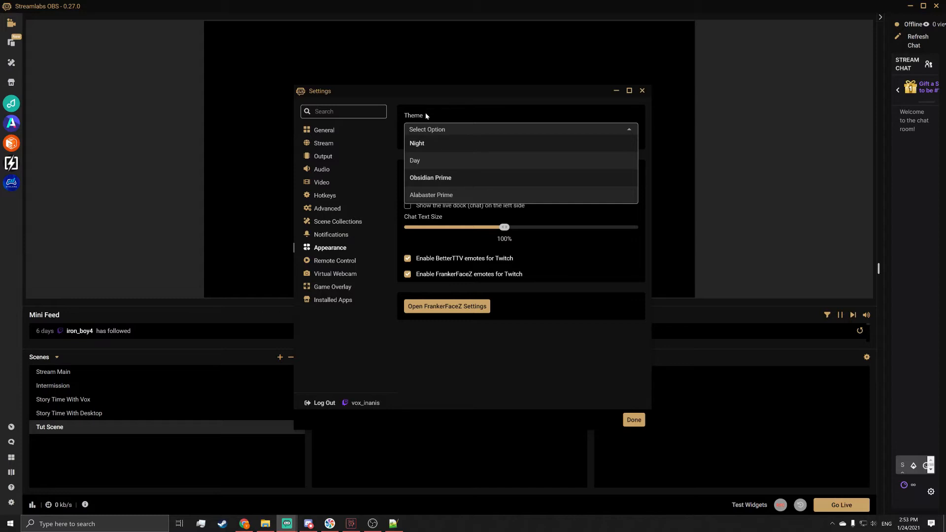
{"action": "left_click", "coordinate": [424, 143]}
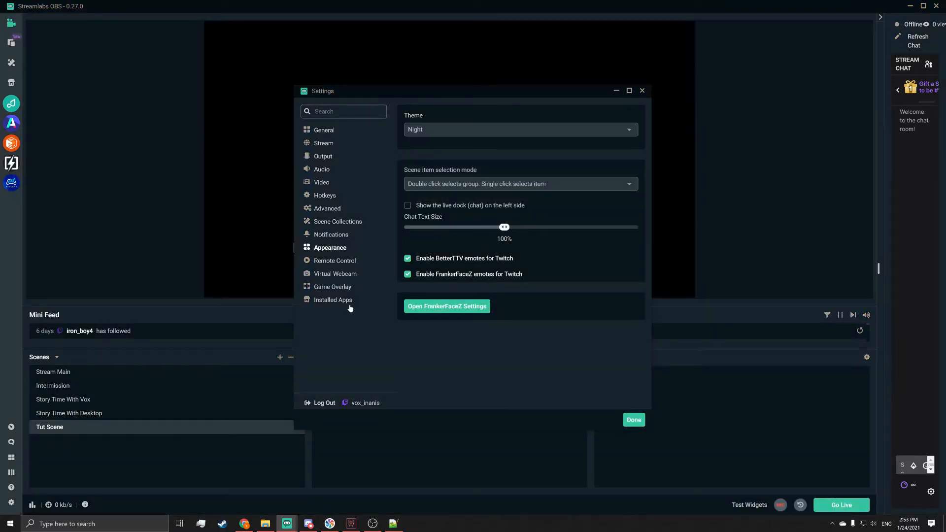
{"action": "left_click", "coordinate": [418, 129]}
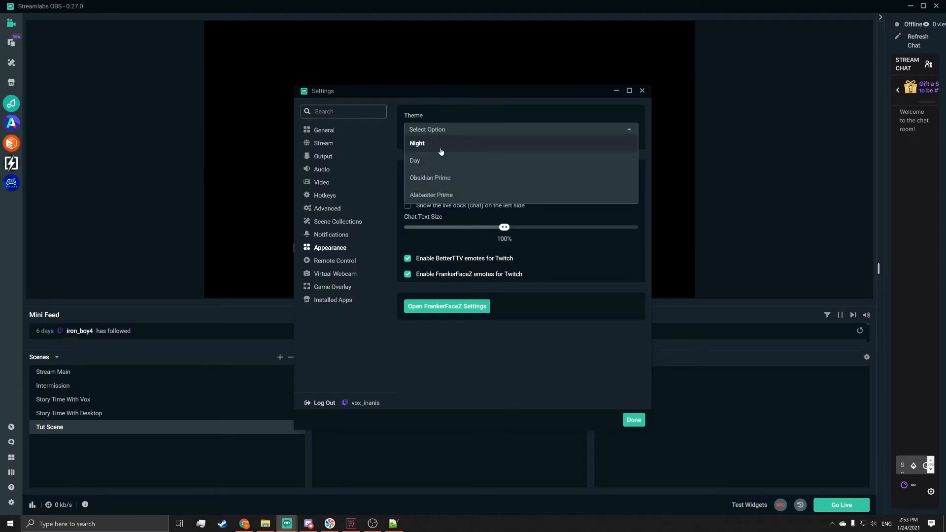
{"action": "left_click", "coordinate": [440, 178]}
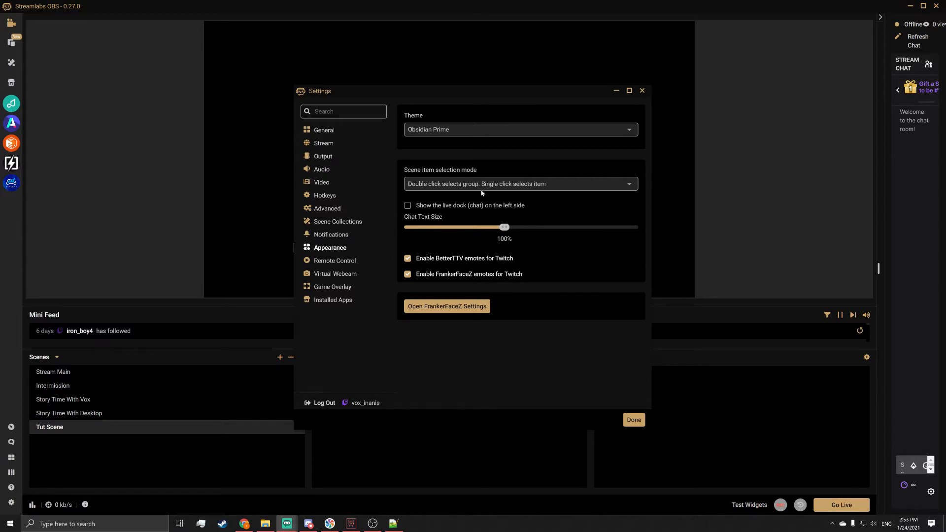
Review the Remote Control, Virtual Webcam, Game Overlay and Installed Apps settings, and close the settings
{"action": "left_click", "coordinate": [338, 262]}
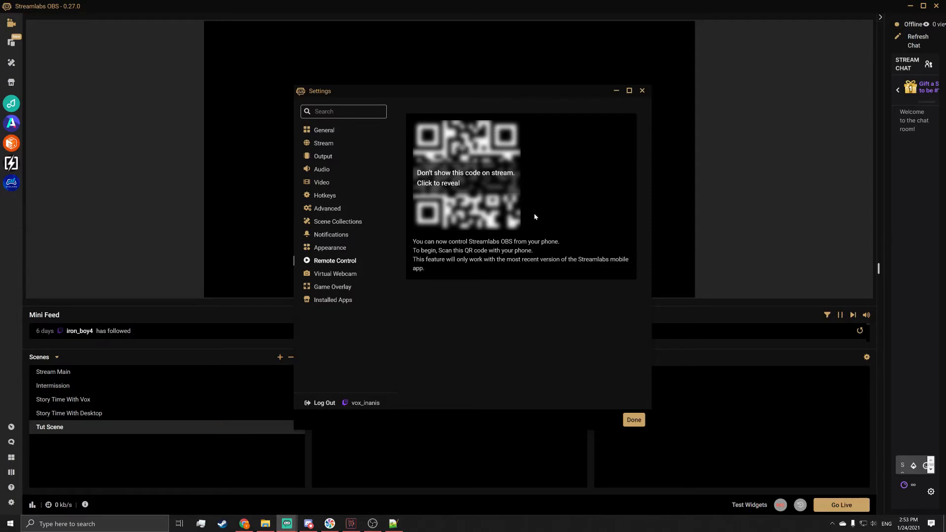
{"action": "left_click", "coordinate": [317, 273]}
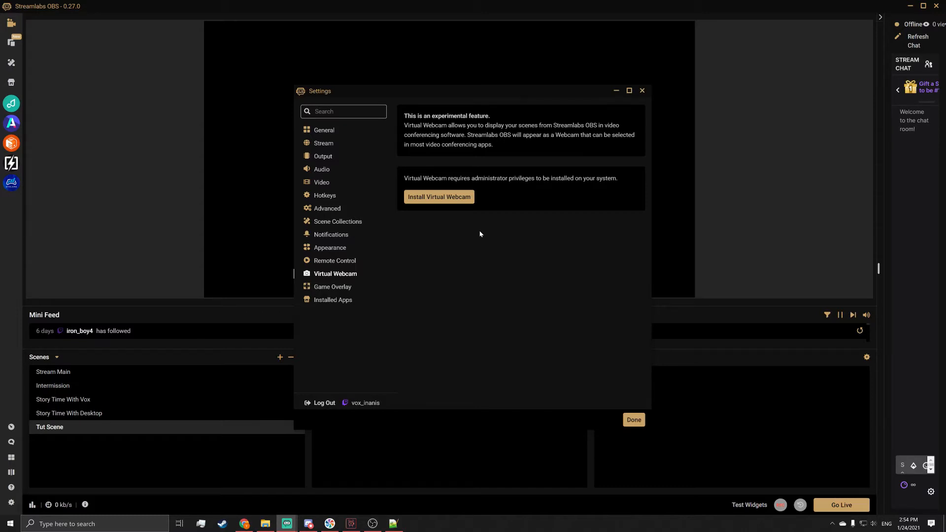
{"action": "left_click", "coordinate": [323, 288]}
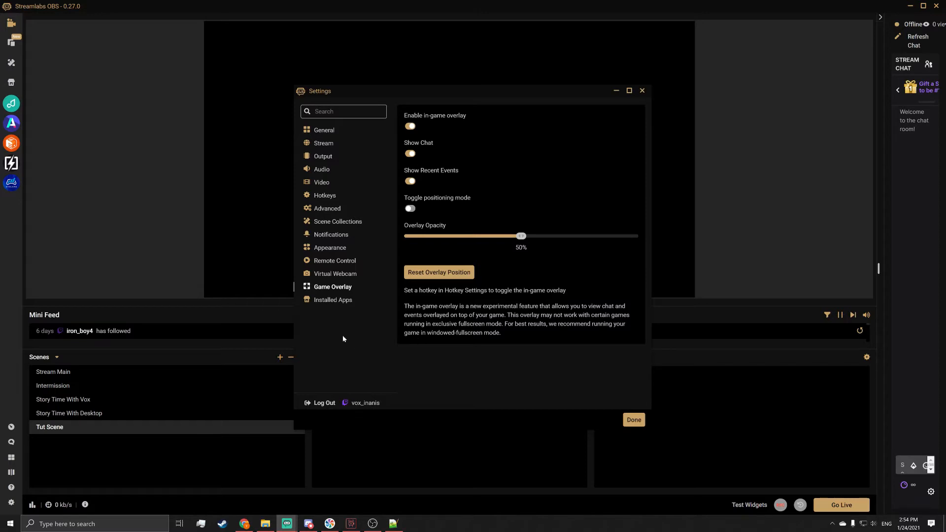
{"action": "left_click", "coordinate": [314, 301]}
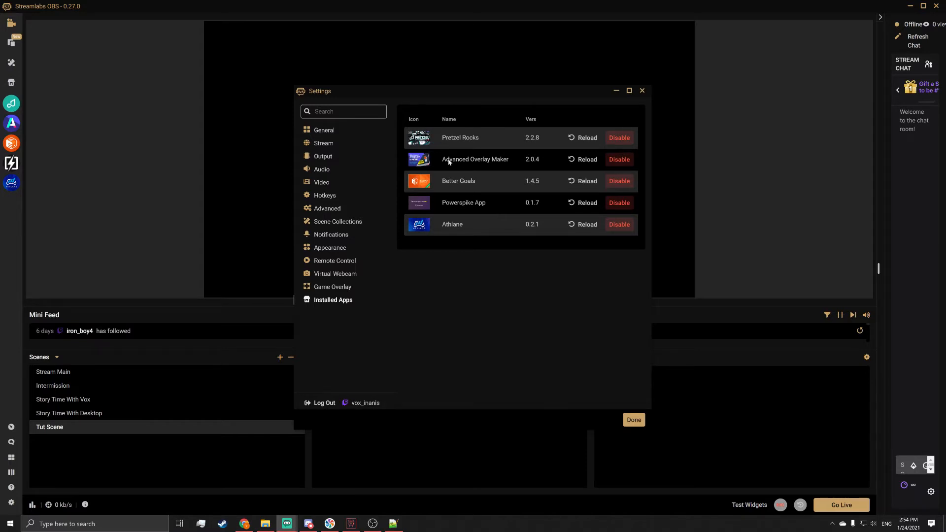
{"action": "left_click", "coordinate": [631, 419]}
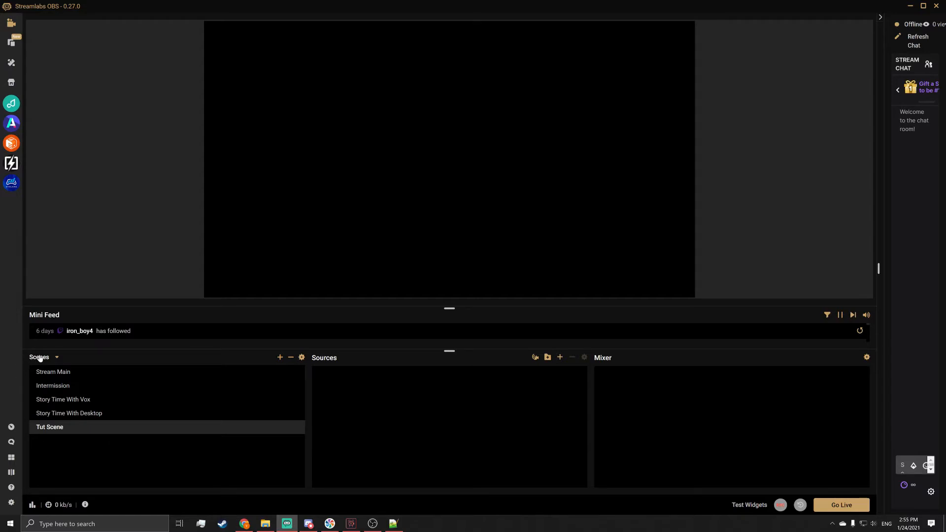
{"action": "left_click", "coordinate": [279, 357]}
{"action": "left_click_drag", "start_coordinate": [427, 244], "coordinate": [368, 305]}
{"action": "left_click", "coordinate": [509, 303]}
Look through the available source types and choose Audio Input Capture for Tut Scene
{"action": "left_click", "coordinate": [560, 358]}
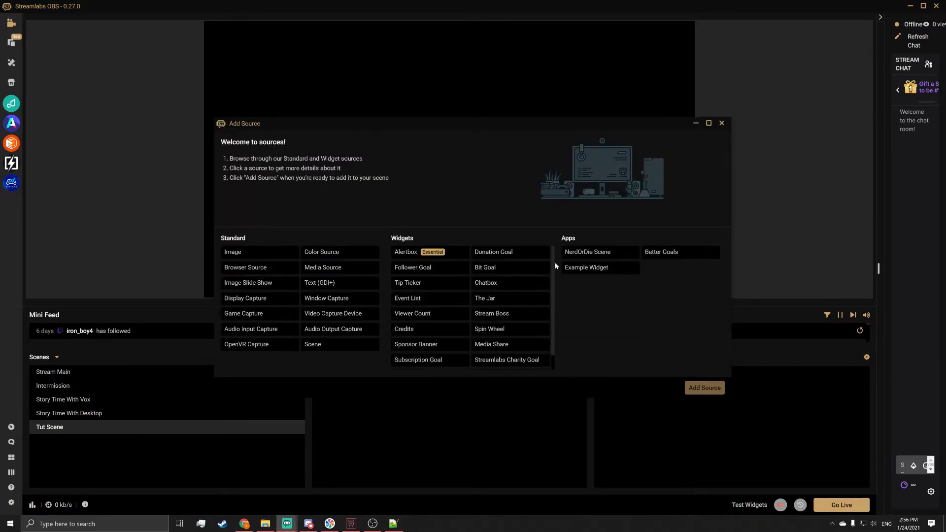
{"action": "scroll", "coordinate": [551, 278], "scroll_direction": "down", "scroll_amount": 1}
{"action": "scroll", "coordinate": [550, 291], "scroll_direction": "up", "scroll_amount": 1}
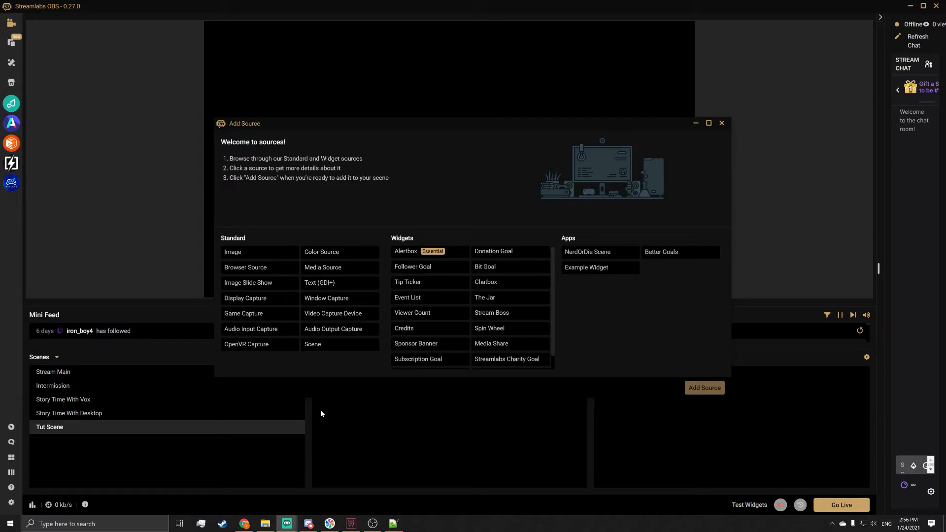
{"action": "left_click", "coordinate": [260, 332]}
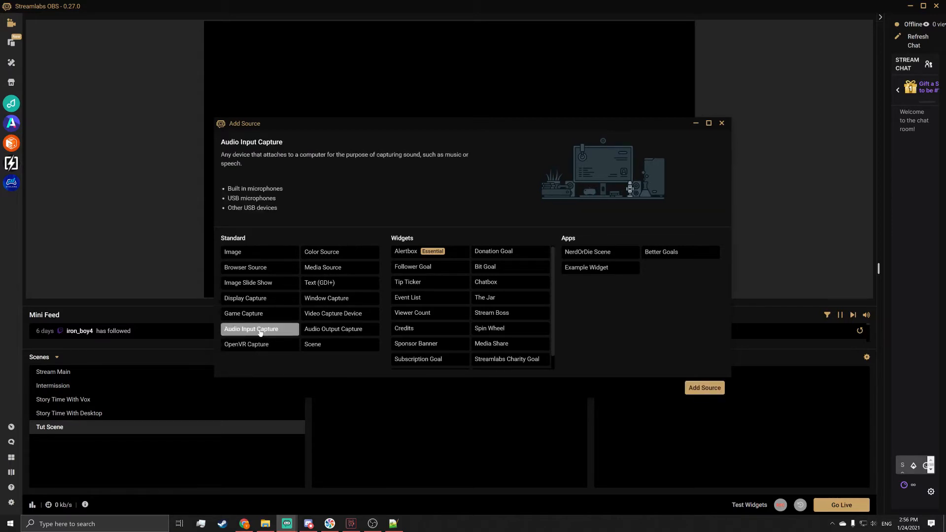
{"action": "left_click", "coordinate": [322, 332]}
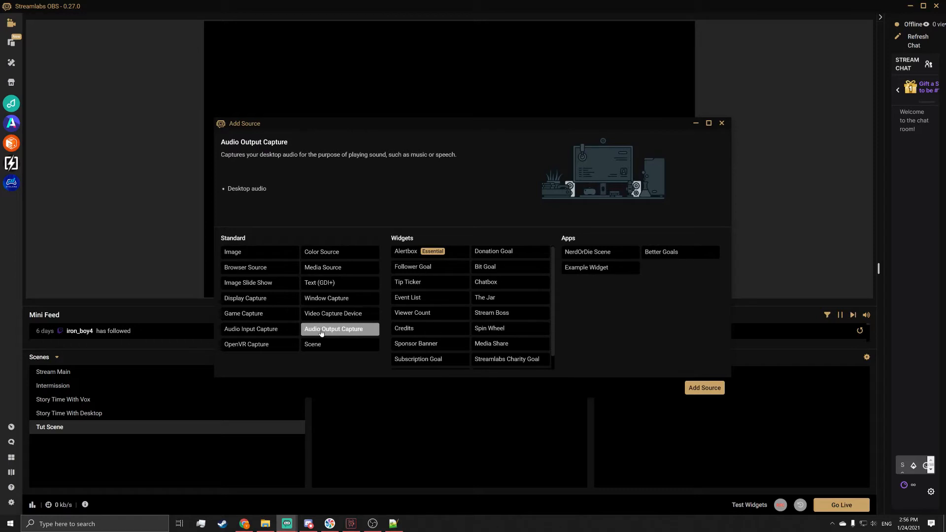
{"action": "left_click", "coordinate": [282, 330]}
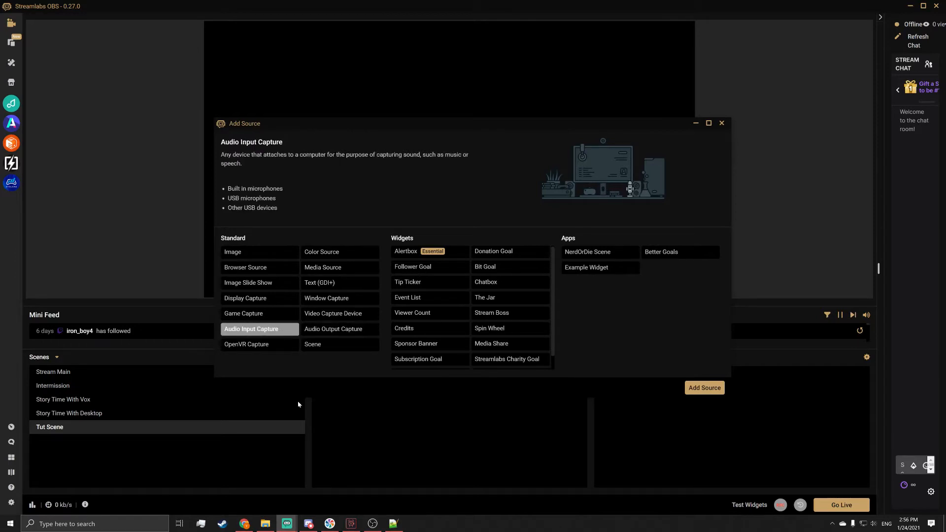
{"action": "left_click", "coordinate": [696, 390]}
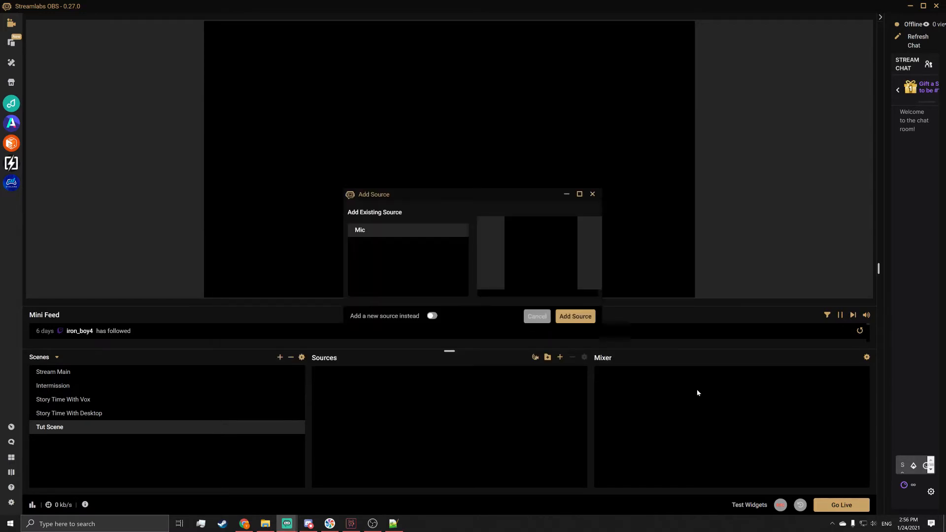
Create the audio input as a new source named "Tut Mic" instead of reusing the existing one
{"action": "left_click", "coordinate": [432, 317]}
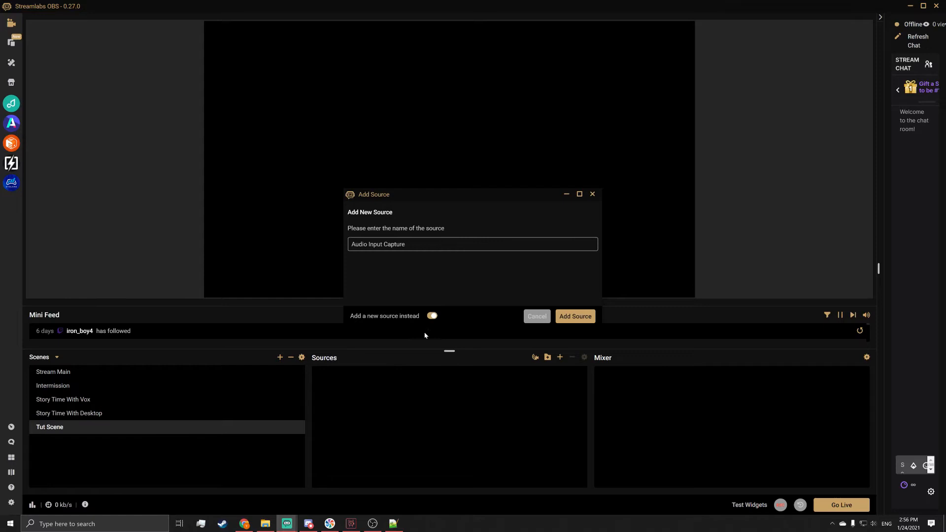
{"action": "left_click_drag", "start_coordinate": [406, 245], "coordinate": [322, 233]}
{"action": "type", "text": "Tut Mic"}
{"action": "left_click", "coordinate": [573, 318]}
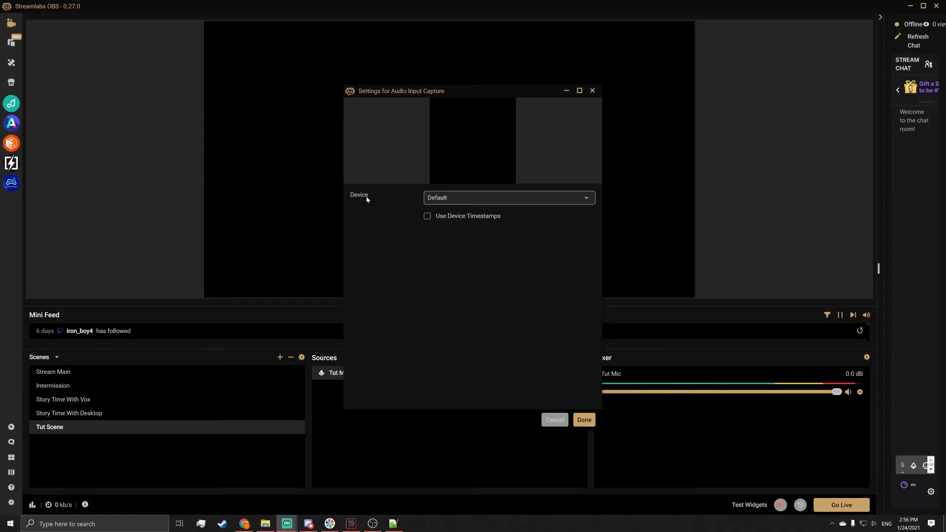
Set the Tut Mic device to Microphone (Elgato Wave:3) and lower its mixer volume to -14.7 dB
{"action": "left_click", "coordinate": [448, 198]}
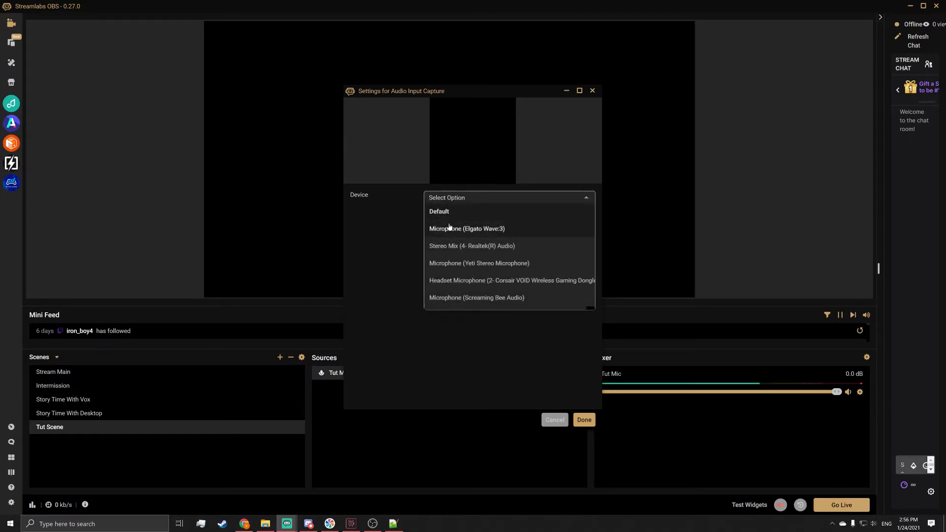
{"action": "left_click", "coordinate": [480, 229]}
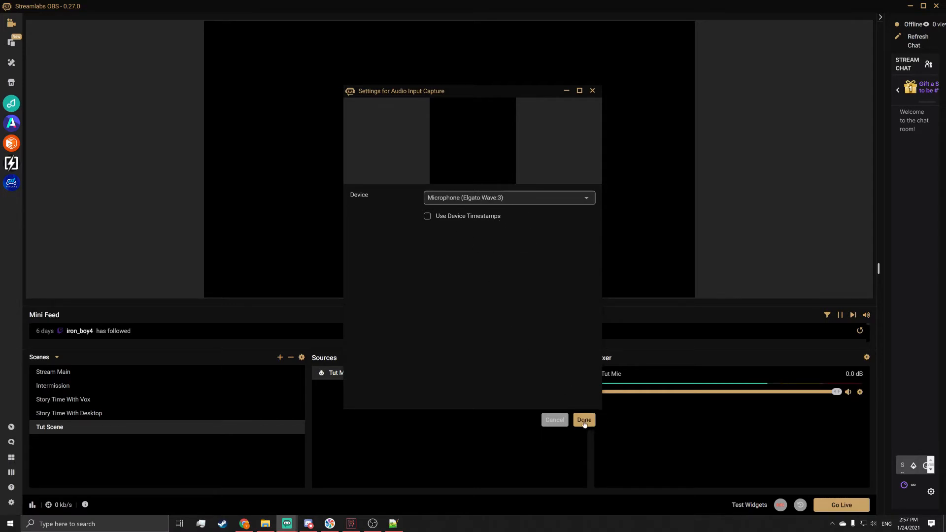
{"action": "left_click", "coordinate": [584, 420]}
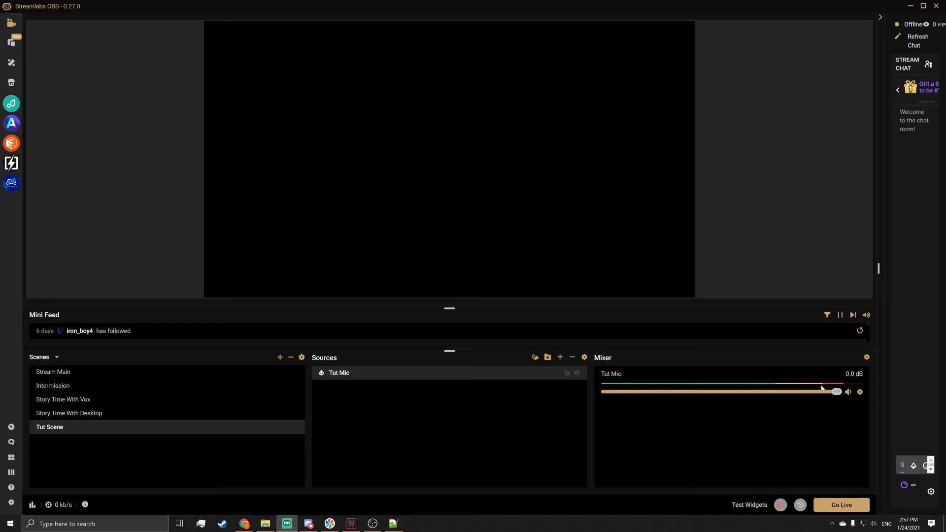
{"action": "left_click_drag", "start_coordinate": [836, 392], "coordinate": [747, 392]}
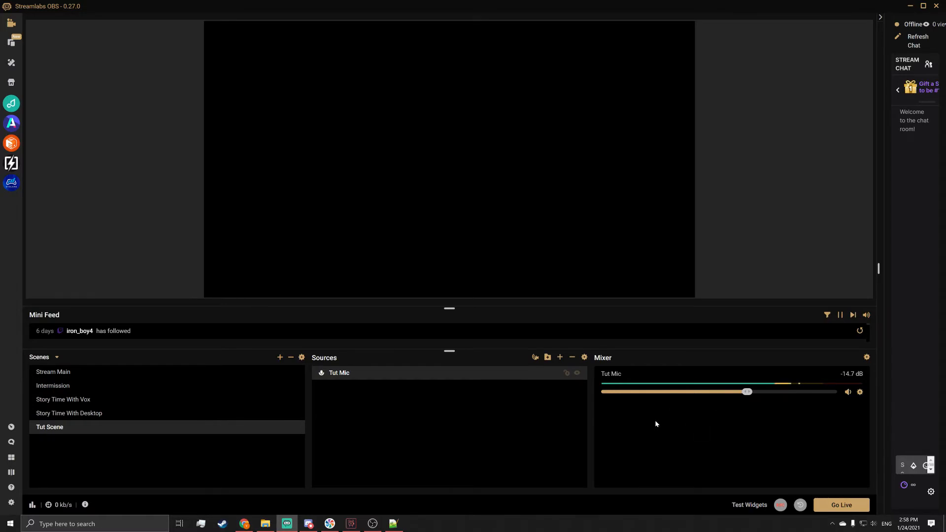
Add a Noise Suppression filter to the Tut Mic source, keeping the default filter name
{"action": "right_click", "coordinate": [347, 376]}
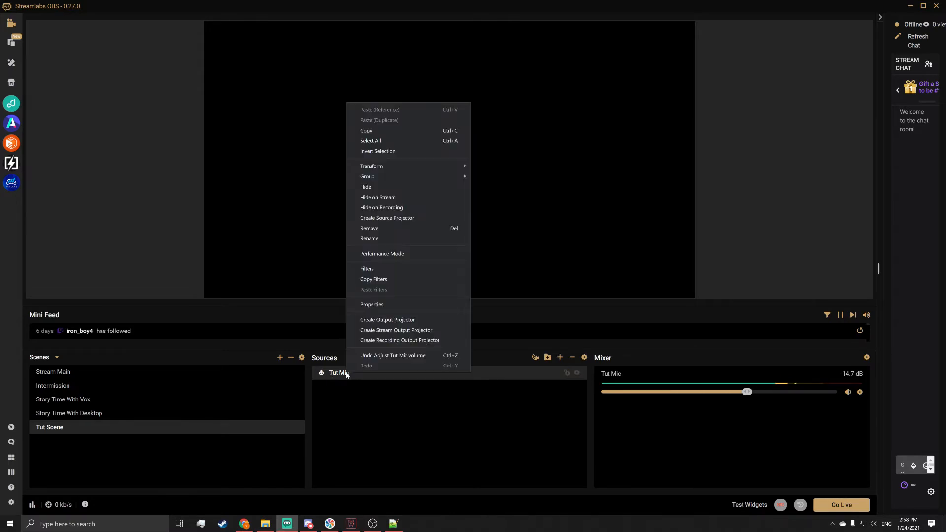
{"action": "left_click", "coordinate": [372, 268]}
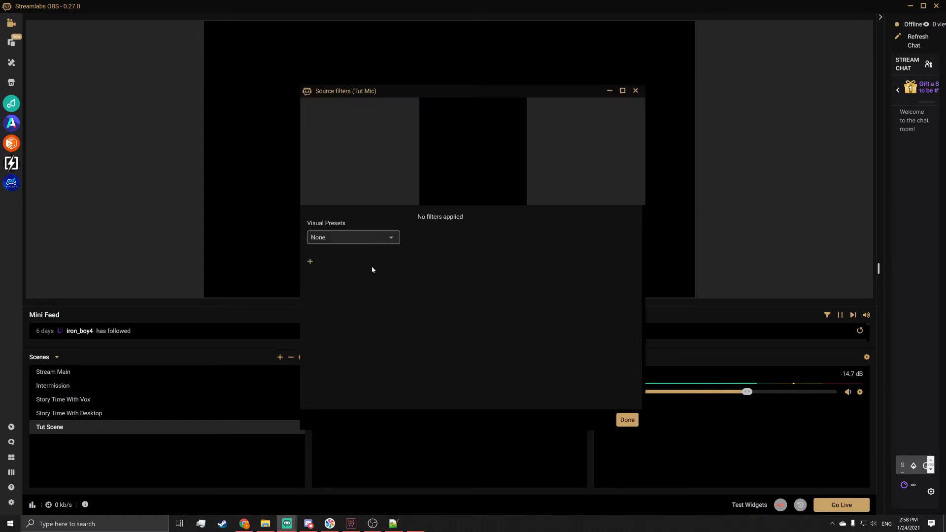
{"action": "left_click", "coordinate": [310, 263]}
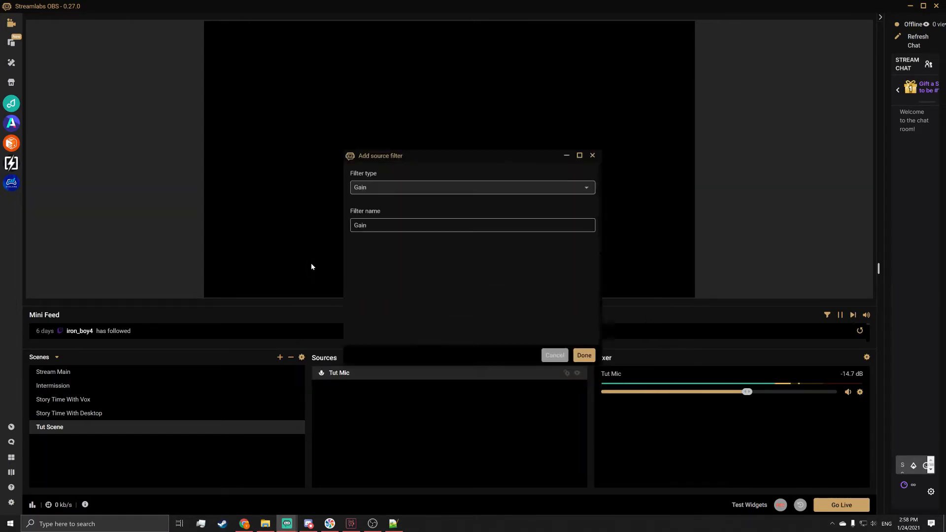
{"action": "left_click", "coordinate": [393, 188]}
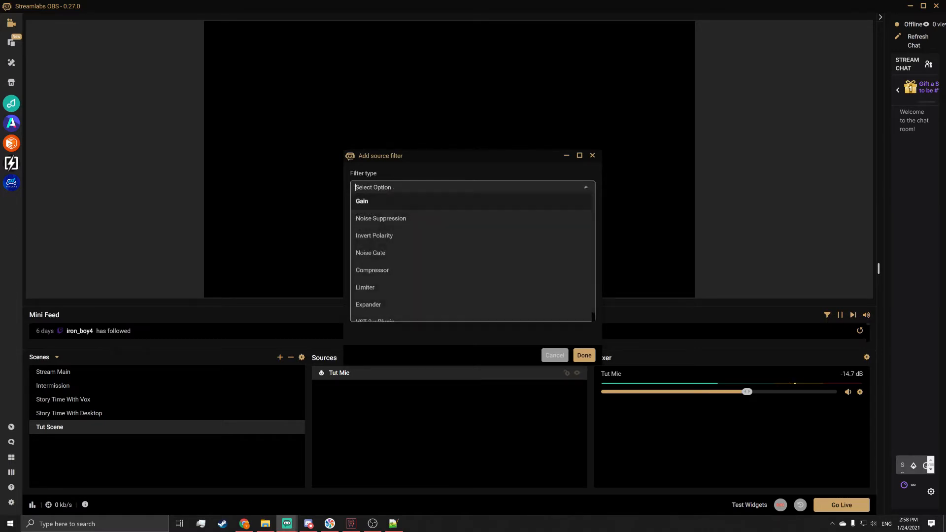
{"action": "left_click", "coordinate": [381, 219]}
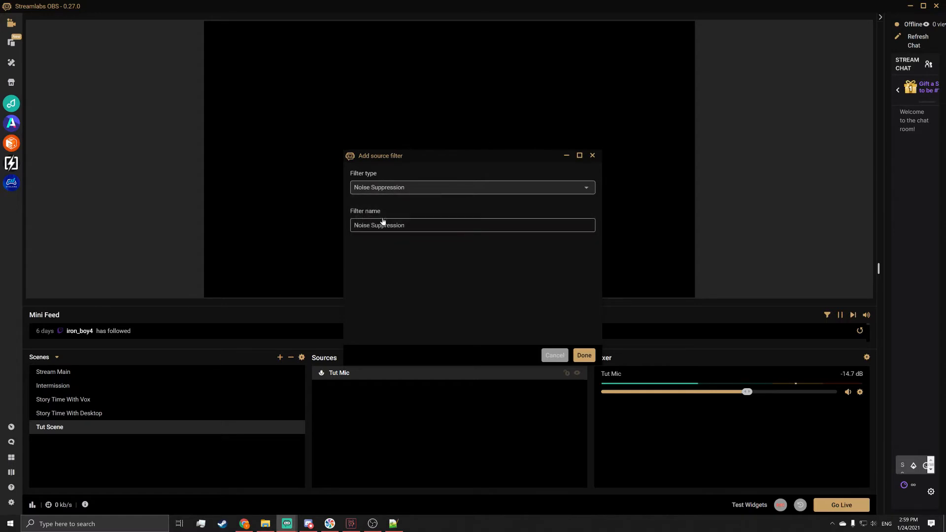
{"action": "left_click_drag", "start_coordinate": [405, 225], "coordinate": [353, 225]}
{"action": "left_click", "coordinate": [584, 355]}
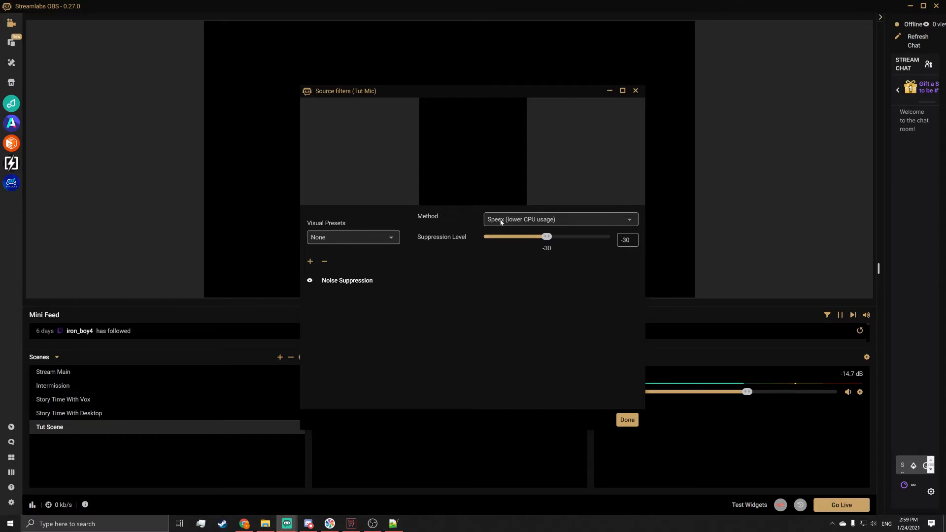
Try Speex suppression levels of -56, 0 and -33 on the Noise Suppression filter
{"action": "left_click", "coordinate": [494, 219]}
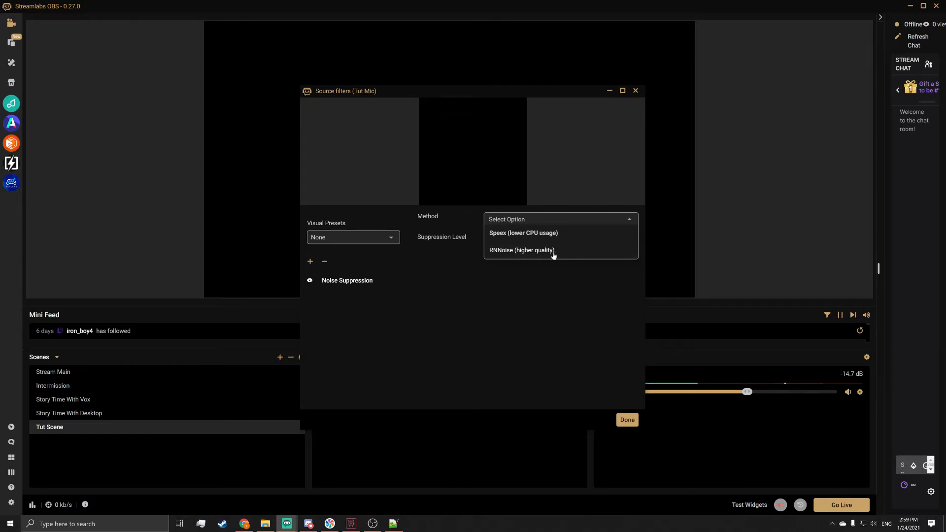
{"action": "left_click", "coordinate": [513, 359]}
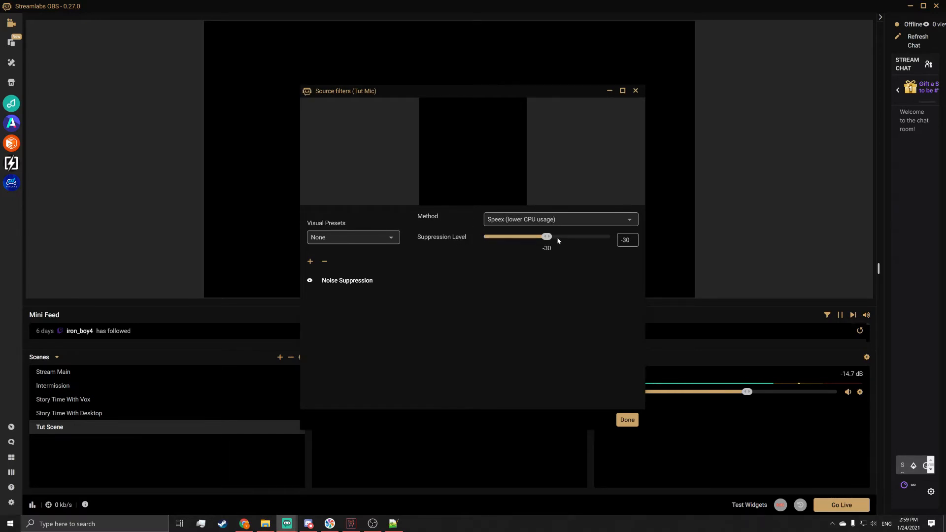
{"action": "left_click_drag", "start_coordinate": [547, 236], "coordinate": [489, 237]}
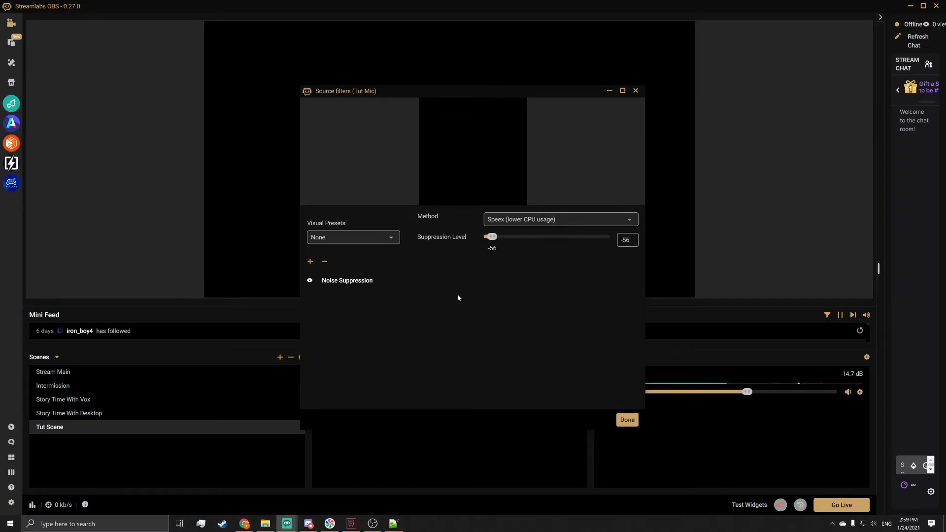
{"action": "left_click_drag", "start_coordinate": [437, 96], "coordinate": [330, 131]}
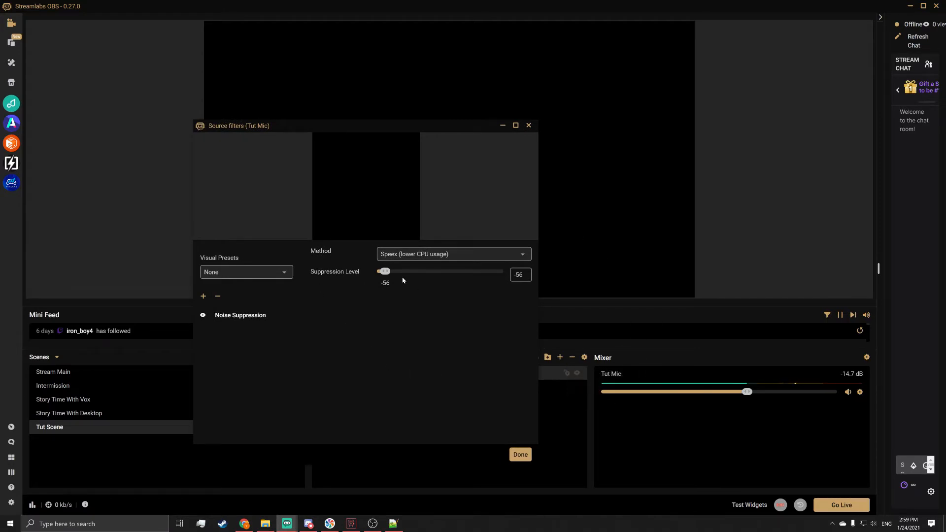
{"action": "left_click_drag", "start_coordinate": [384, 271], "coordinate": [503, 271]}
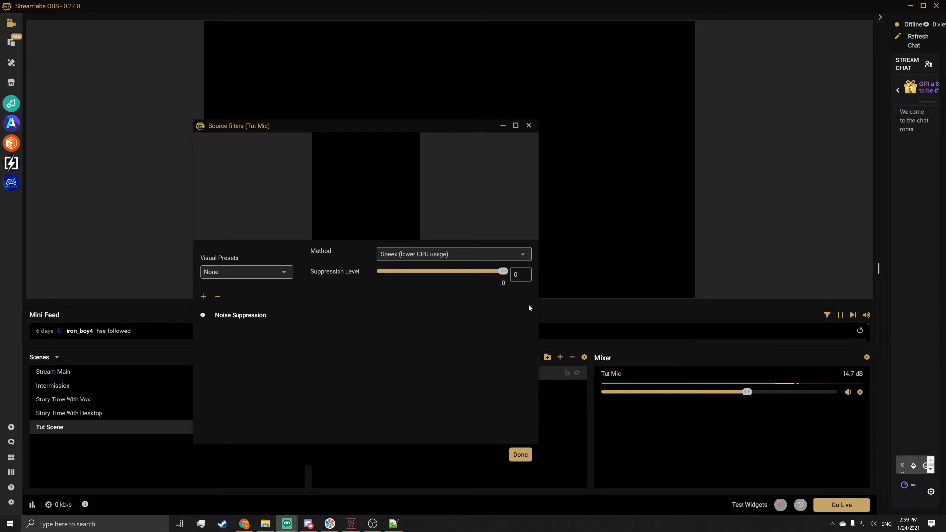
{"action": "left_click_drag", "start_coordinate": [502, 271], "coordinate": [442, 282]}
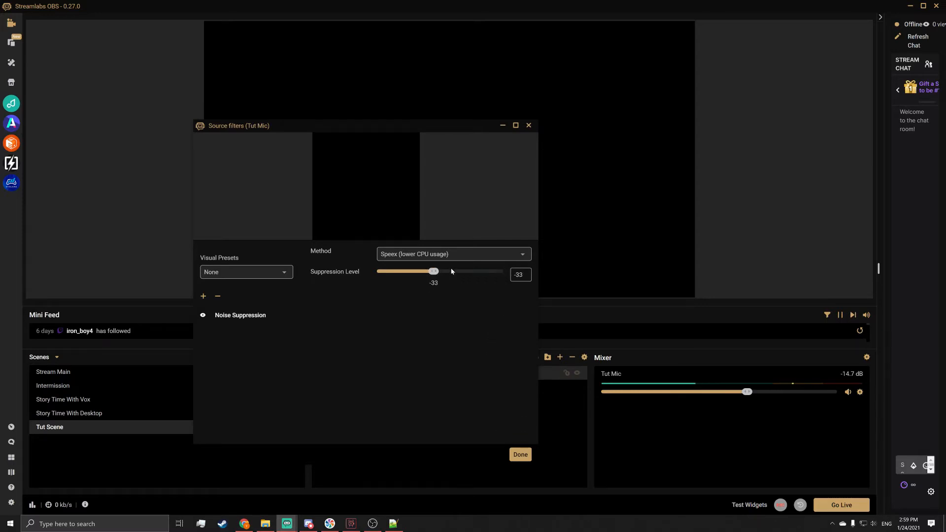
Switch the noise suppression method to RNNoise (higher quality) and add a Noise Gate filter with its default name
{"action": "left_click", "coordinate": [459, 255]}
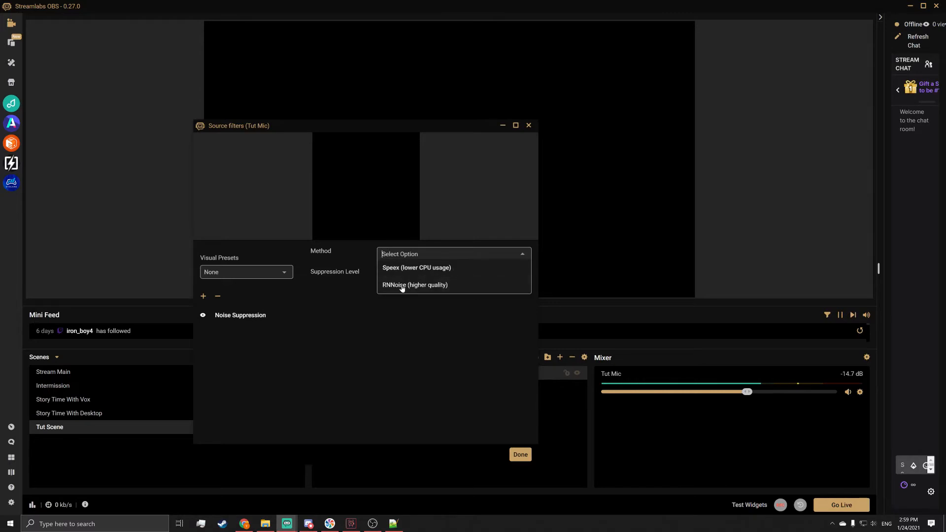
{"action": "left_click", "coordinate": [402, 286]}
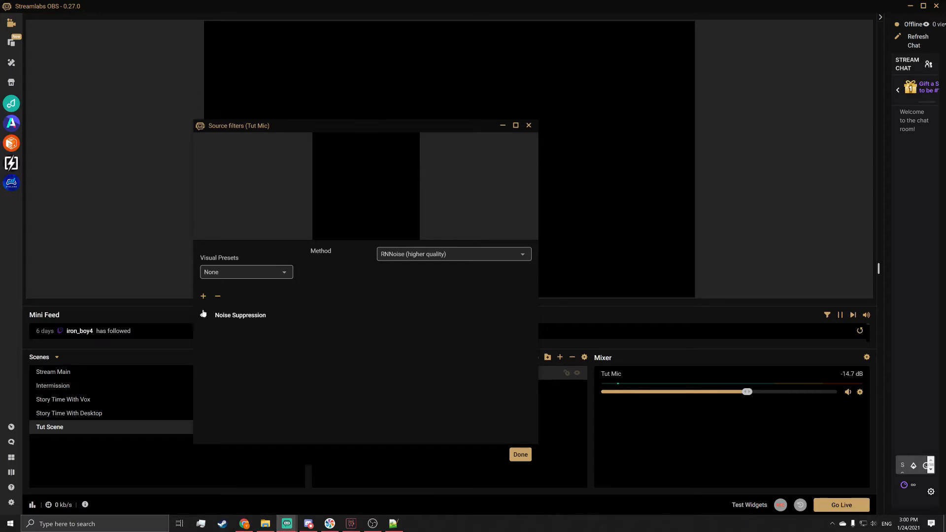
{"action": "left_click", "coordinate": [202, 296]}
{"action": "left_click", "coordinate": [367, 187]}
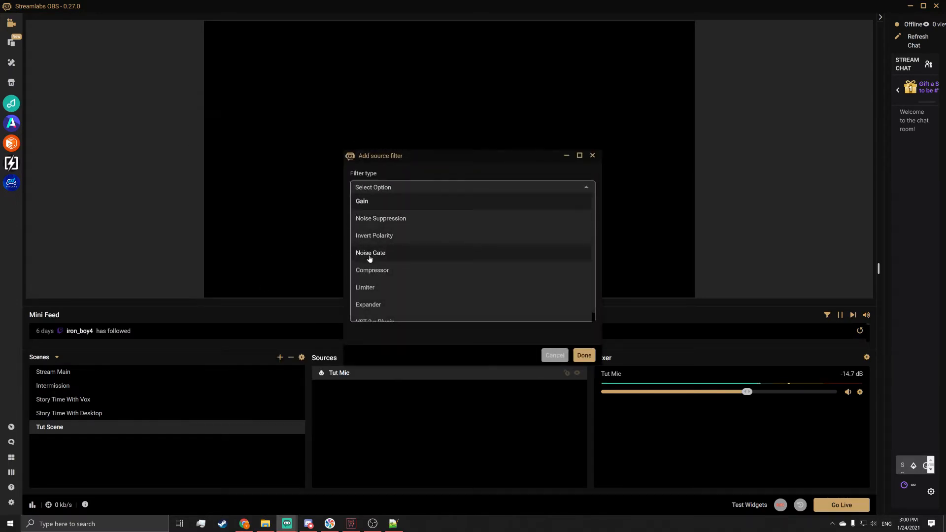
{"action": "left_click", "coordinate": [370, 253]}
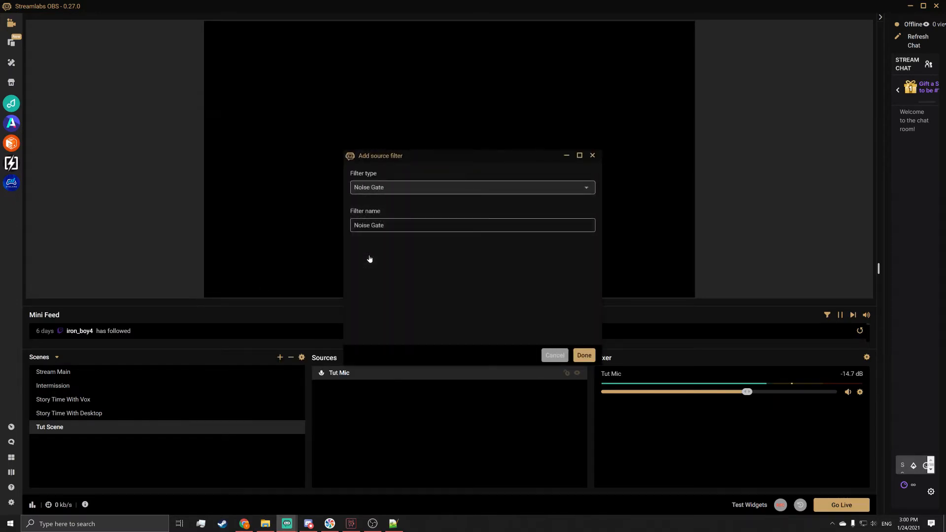
{"action": "left_click", "coordinate": [583, 356]}
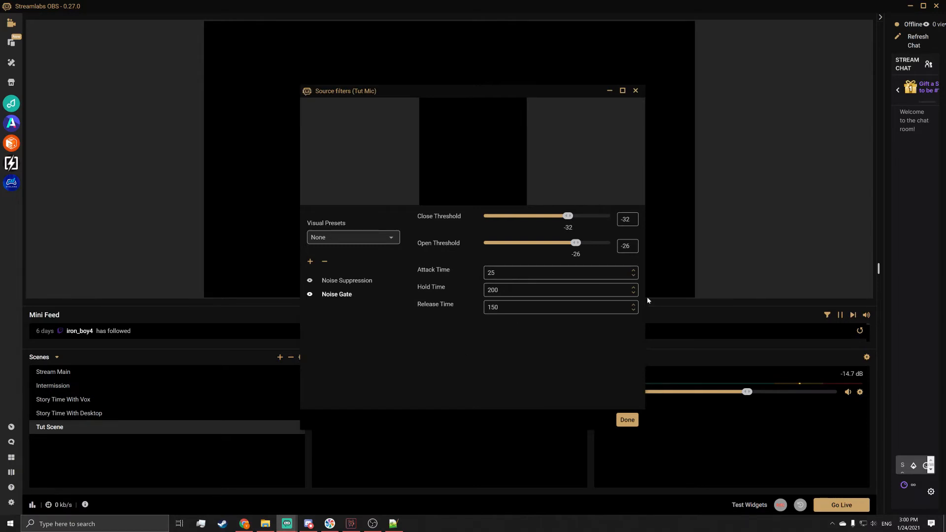
Raise the Noise Gate's close threshold to 0 and adjust its open threshold slightly
{"action": "left_click_drag", "start_coordinate": [494, 96], "coordinate": [397, 91]}
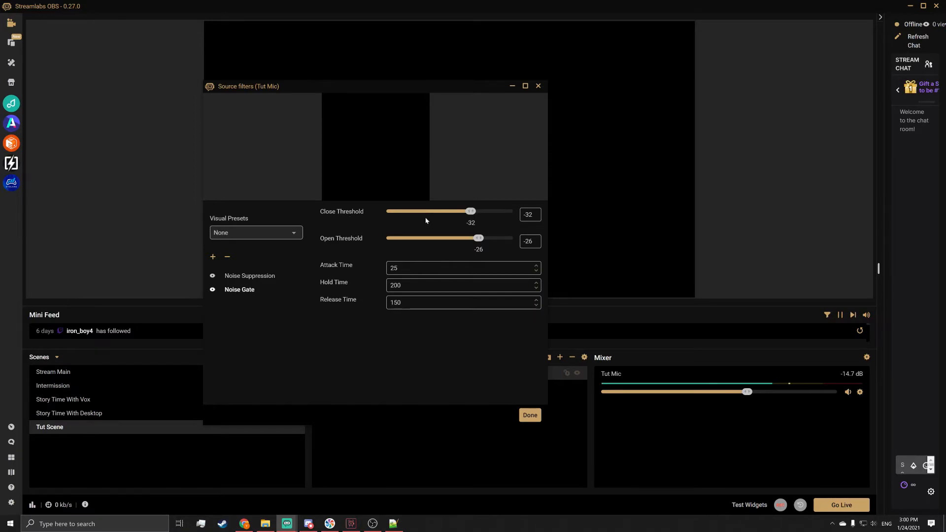
{"action": "left_click_drag", "start_coordinate": [470, 211], "coordinate": [517, 212]}
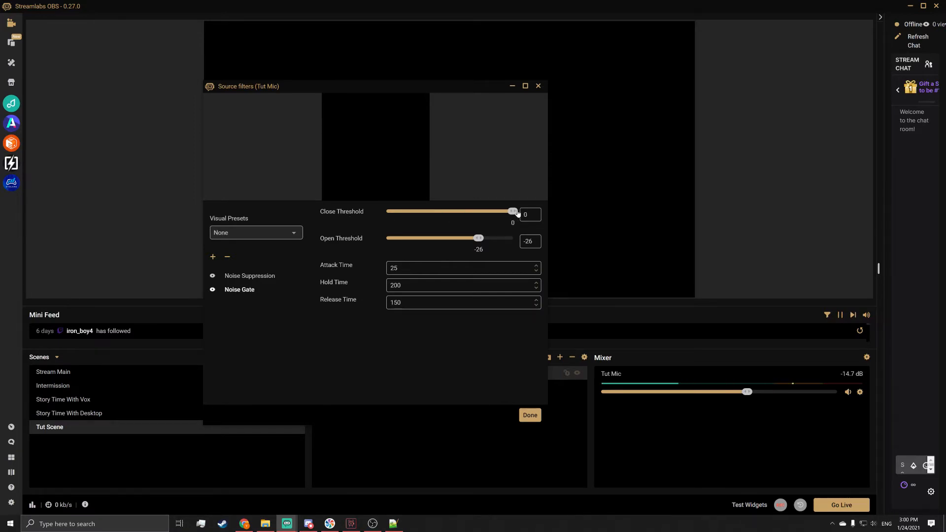
{"action": "left_click_drag", "start_coordinate": [479, 240], "coordinate": [474, 239]}
Add a Gain filter to the Tut Mic source, keeping the default filter name
{"action": "left_click", "coordinate": [212, 256]}
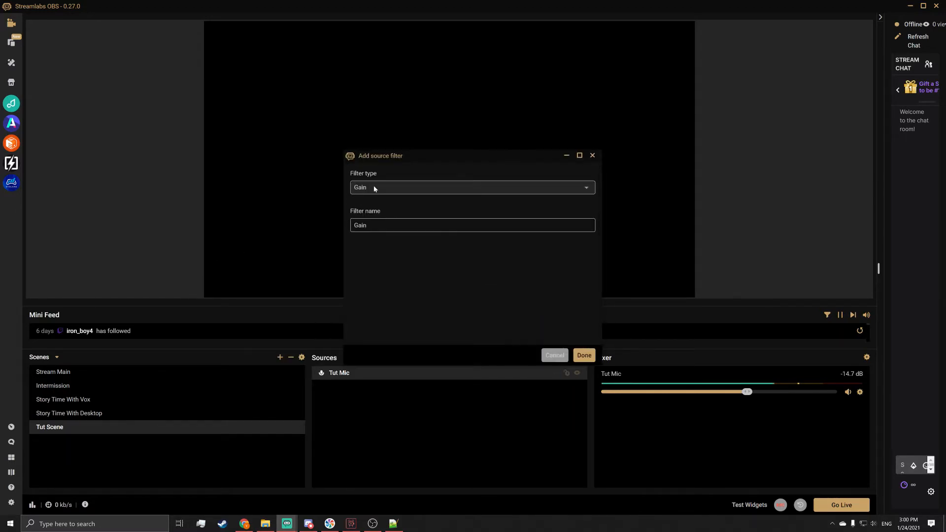
{"action": "left_click", "coordinate": [584, 356]}
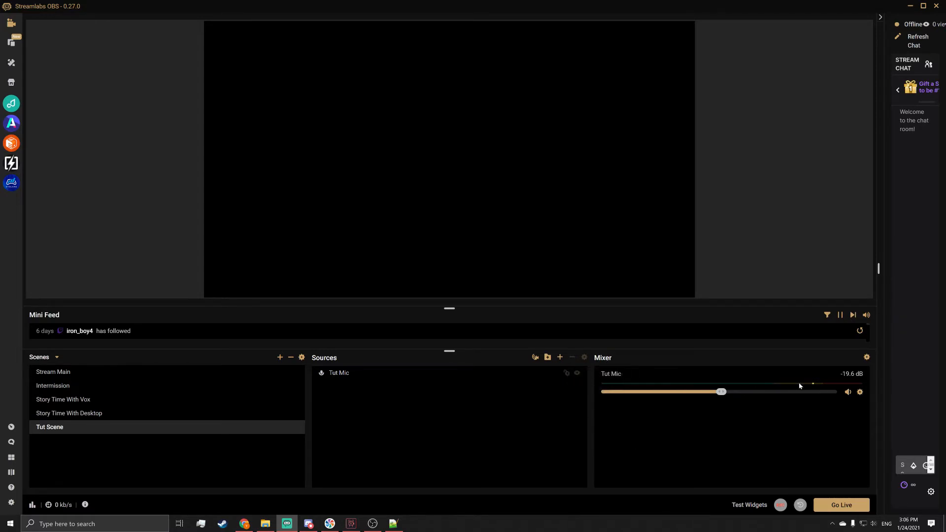
Unhide Desktop Audio and Microphone (Elgato Wave:3) in the mixer through the advanced audio settings
{"action": "left_click", "coordinate": [866, 357]}
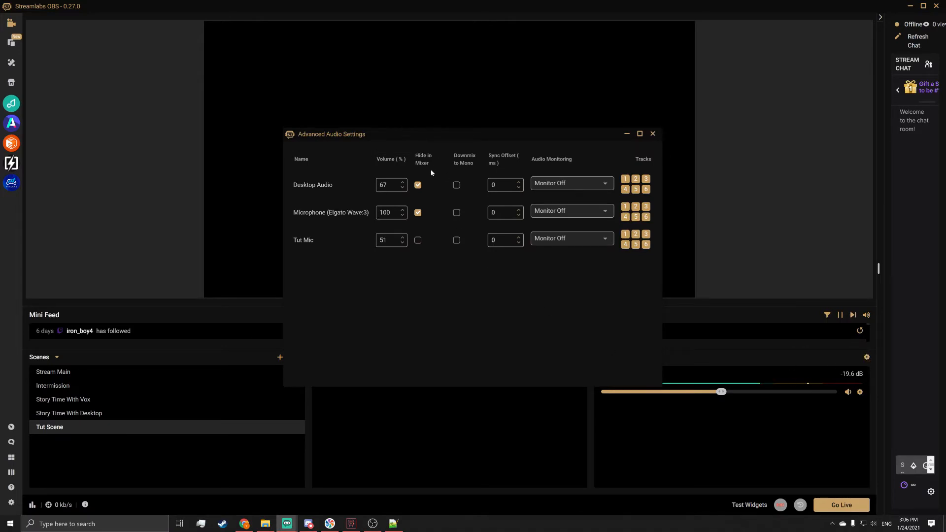
{"action": "left_click", "coordinate": [418, 186]}
{"action": "left_click", "coordinate": [417, 214]}
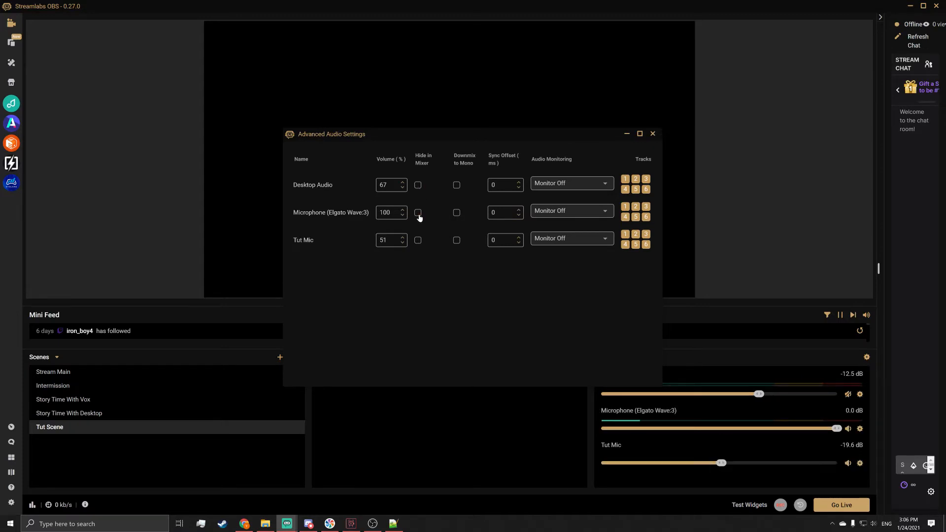
{"action": "left_click", "coordinate": [652, 133]}
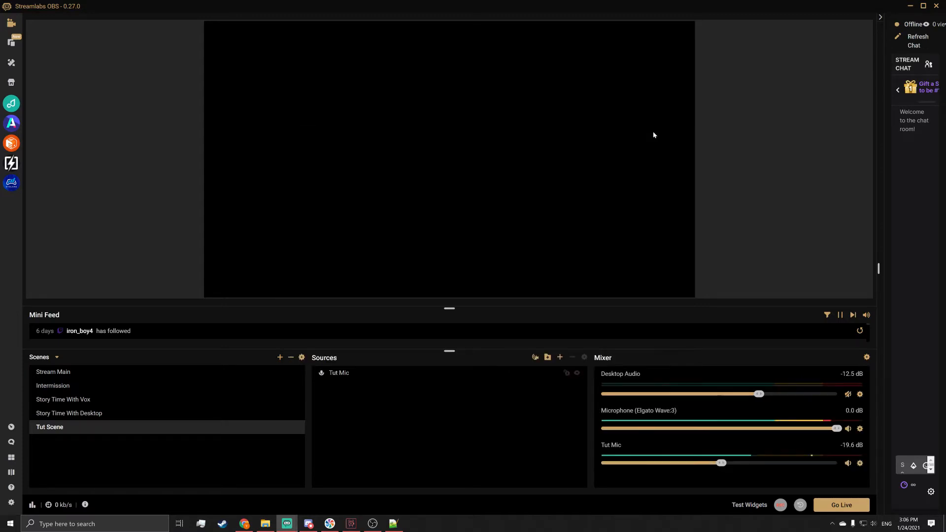
Remove the Microphone (Elgato Wave:3) audio source from all scenes
{"action": "left_click", "coordinate": [859, 429]}
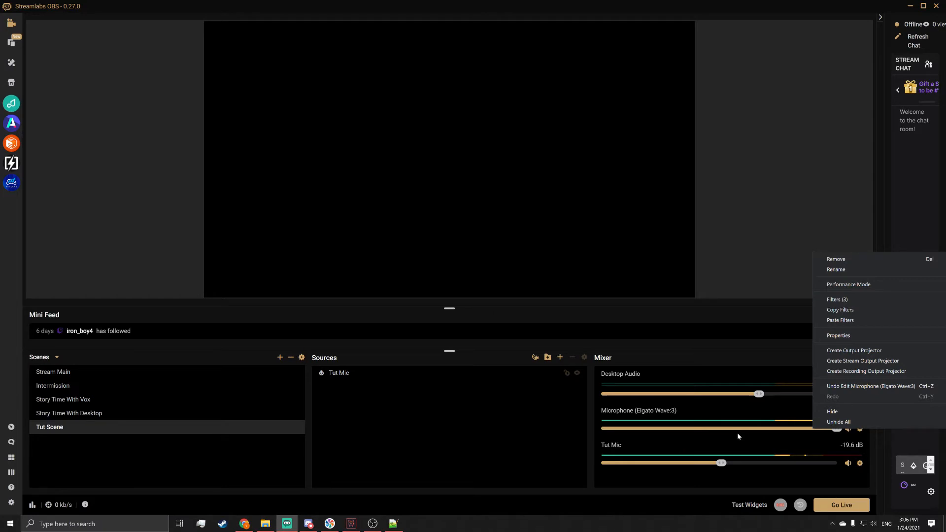
{"action": "left_click", "coordinate": [849, 259]}
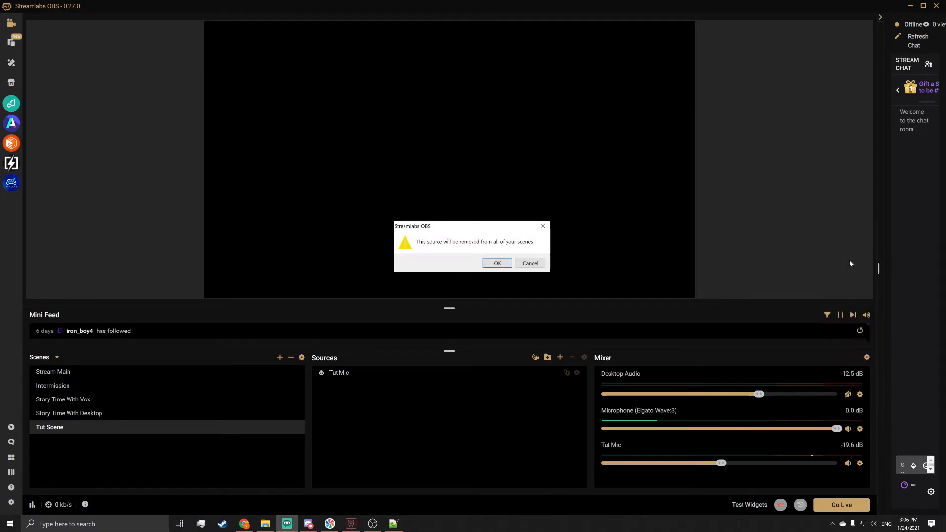
{"action": "left_click", "coordinate": [493, 266]}
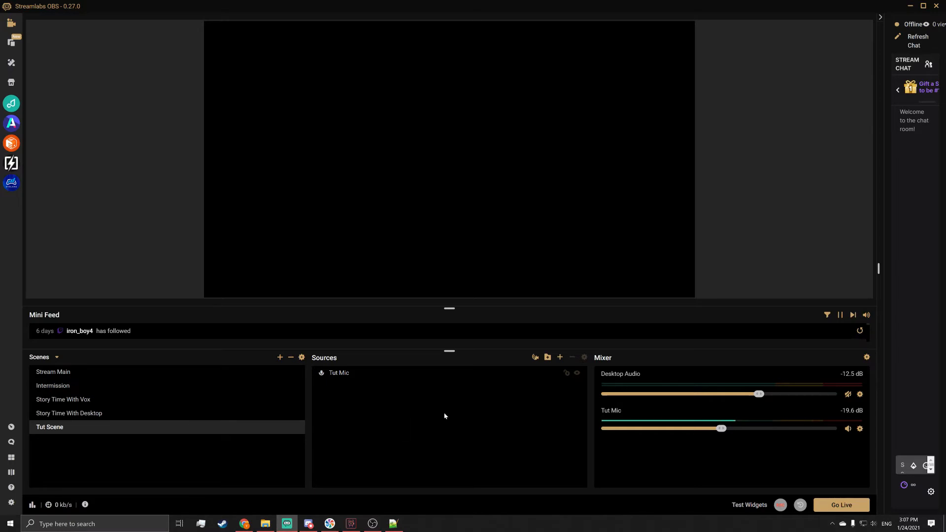
Add a new Audio Output Capture source named Tut Audio Output to Tut Scene
{"action": "left_click", "coordinate": [559, 357]}
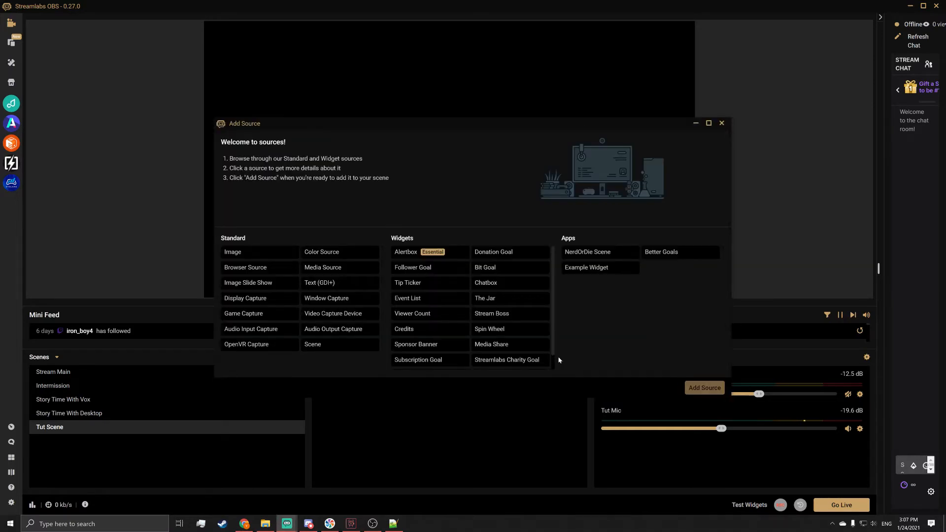
{"action": "left_click", "coordinate": [321, 329]}
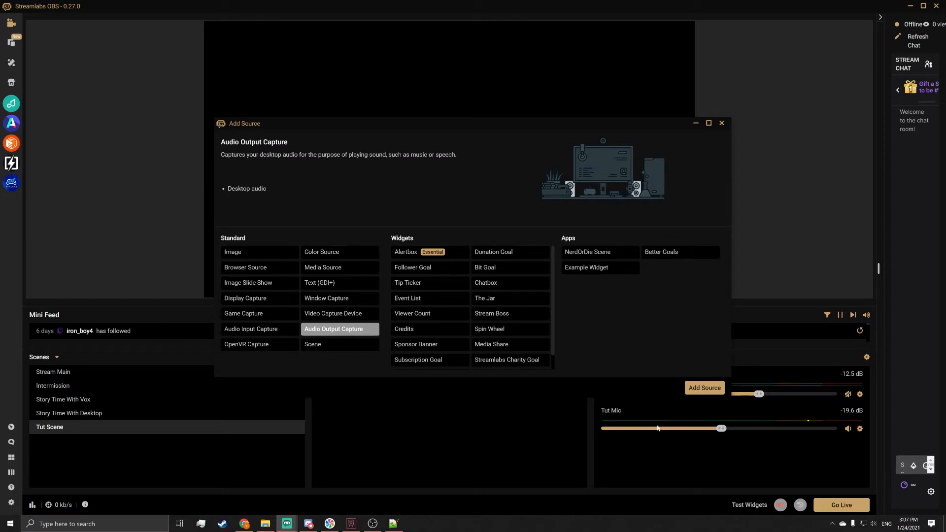
{"action": "left_click", "coordinate": [692, 389]}
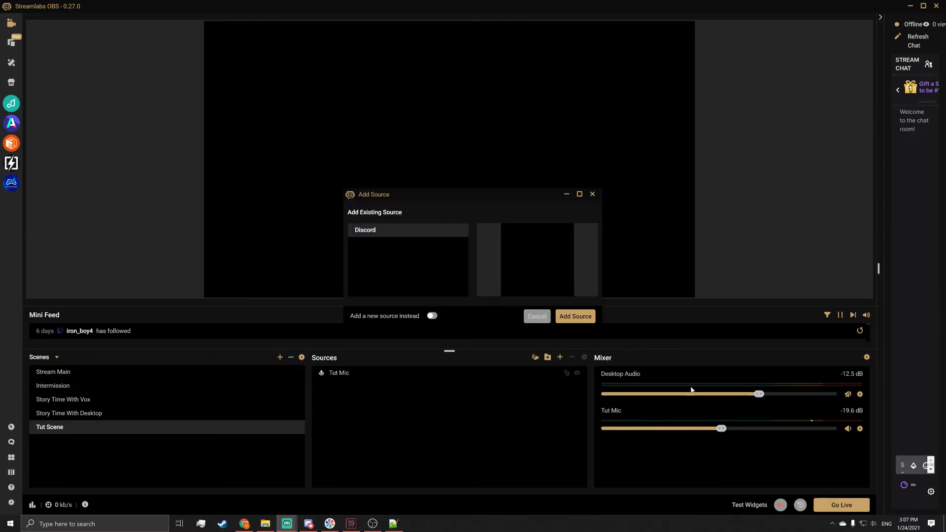
{"action": "left_click", "coordinate": [432, 317]}
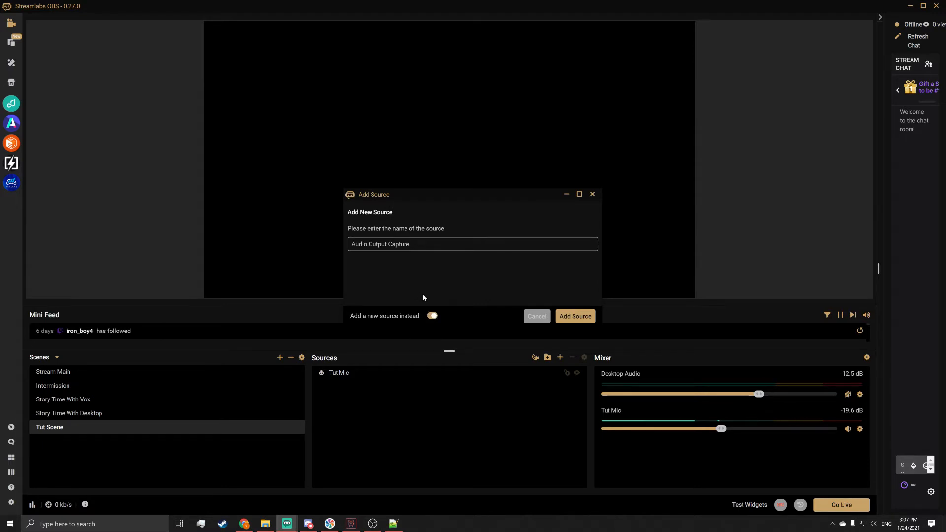
{"action": "left_click_drag", "start_coordinate": [411, 245], "coordinate": [285, 232]}
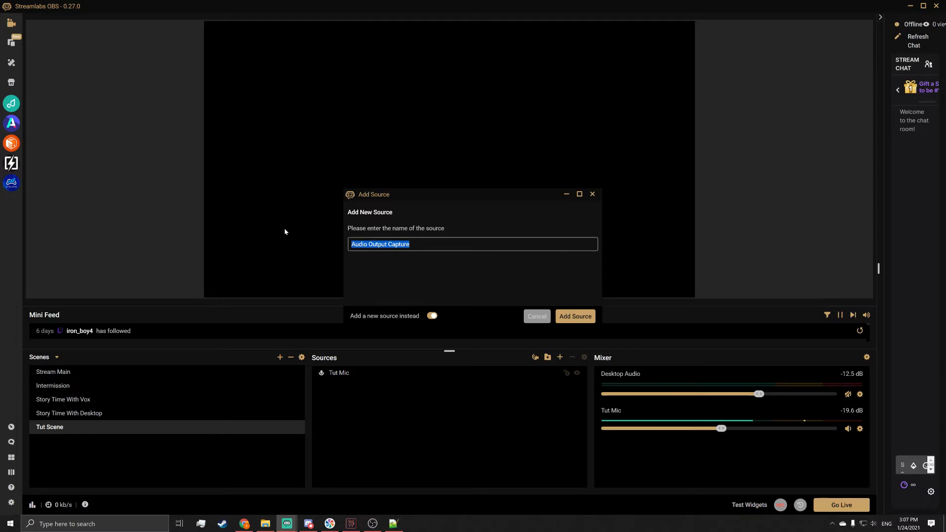
{"action": "type", "text": "T"}
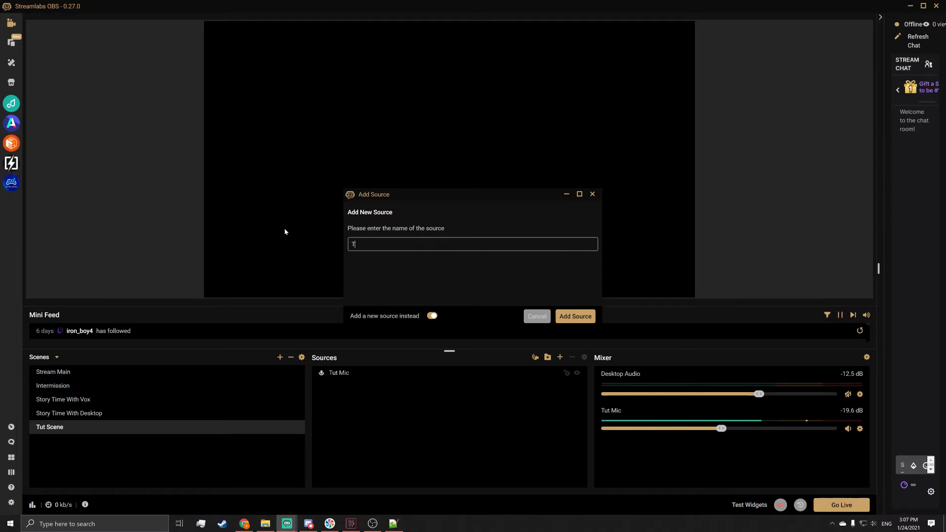
{"action": "type", "text": "ut Audio Output"}
{"action": "left_click", "coordinate": [563, 316]}
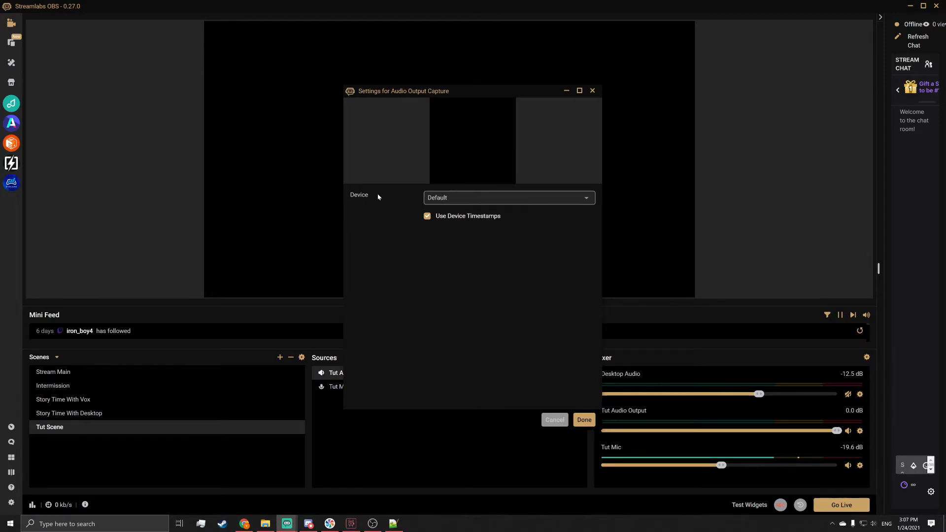
Set the Tut Audio Output device to Headset Earphone (2- Corsair VOID Wireless Gaming Dongle) and lower its mixer volume to -23.0 dB
{"action": "left_click", "coordinate": [495, 198]}
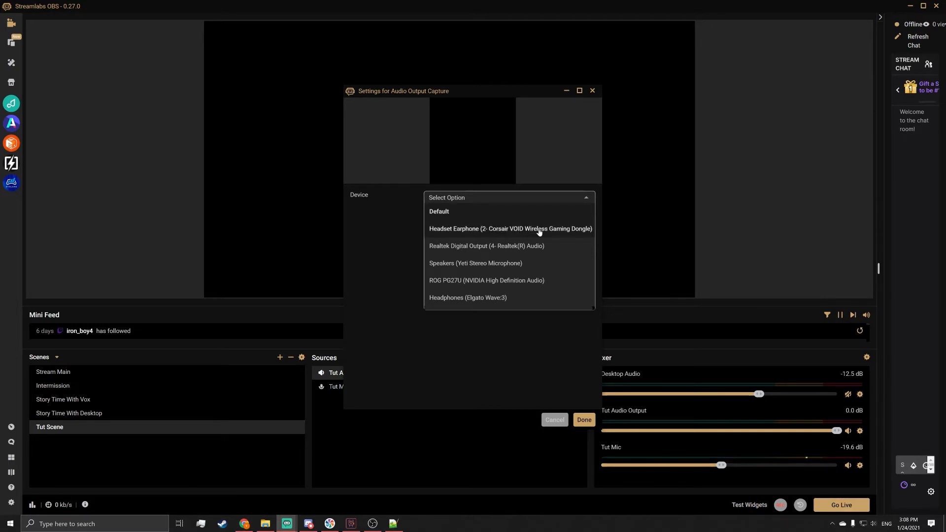
{"action": "left_click", "coordinate": [539, 232]}
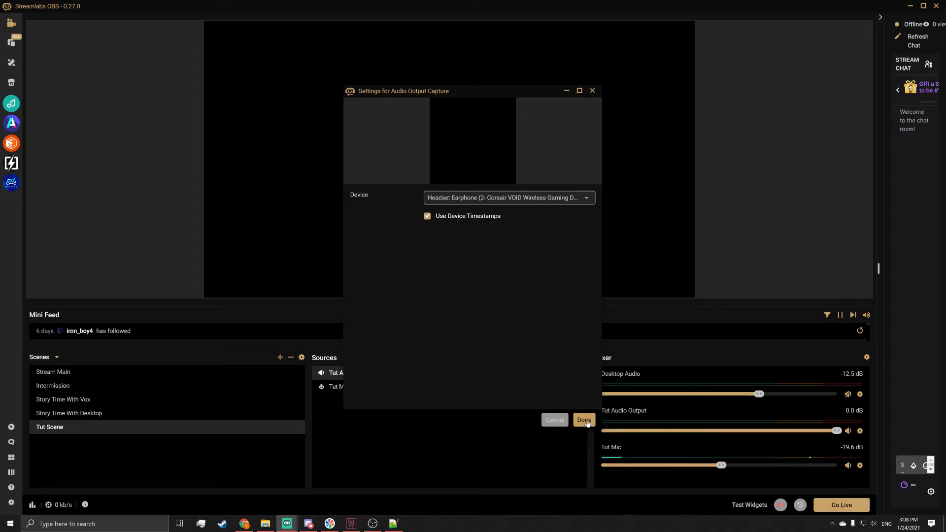
{"action": "left_click", "coordinate": [584, 420]}
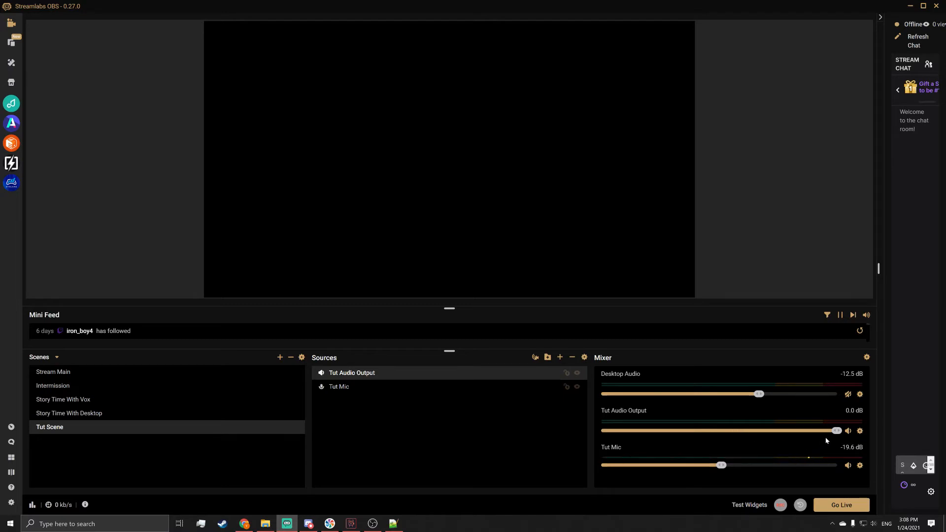
{"action": "left_click_drag", "start_coordinate": [836, 430], "coordinate": [693, 430]}
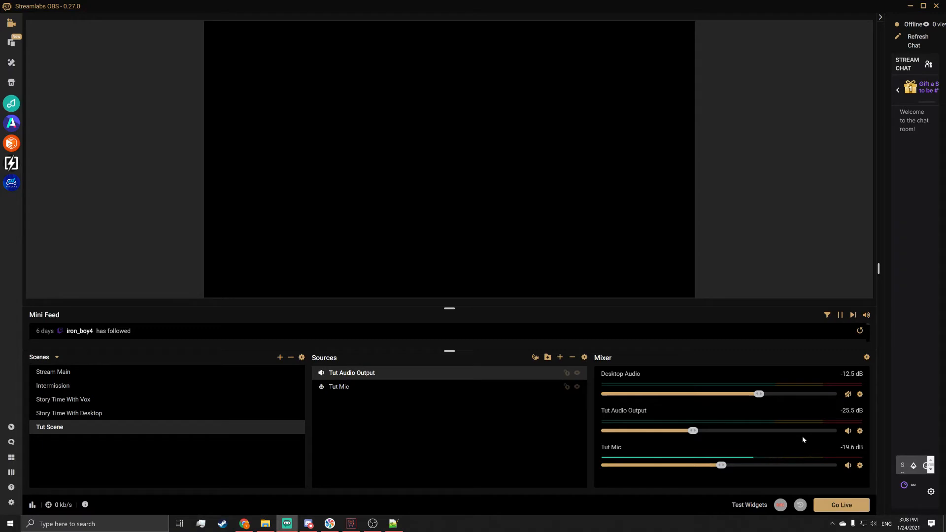
{"action": "mouse_move", "coordinate": [688, 434]}
{"action": "left_mouse_down"}
{"action": "mouse_move", "coordinate": [743, 434]}
{"action": "mouse_move", "coordinate": [702, 433]}
{"action": "left_mouse_up"}
Hide the Tut Mic source in Tut Scene and show it again
{"action": "left_click", "coordinate": [578, 375]}
{"action": "left_click", "coordinate": [577, 387]}
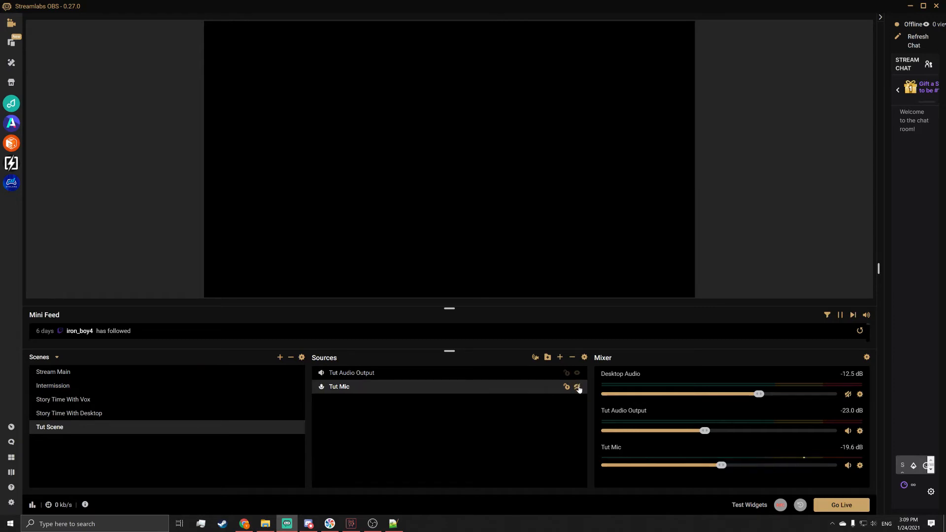
{"action": "left_click", "coordinate": [578, 388]}
Group the Tut Audio Output and Tut Mic sources into a folder named Audio Devices
{"action": "left_click", "coordinate": [358, 377]}
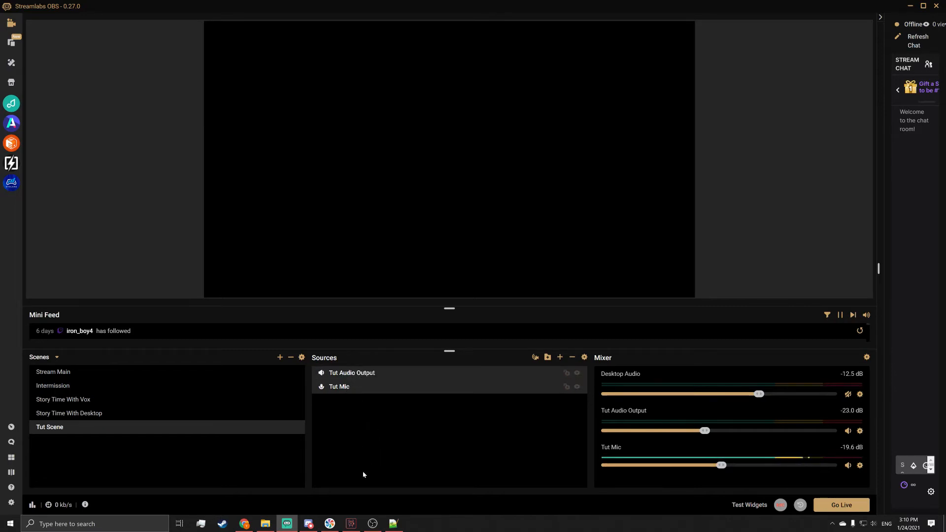
{"action": "right_click", "coordinate": [370, 384]}
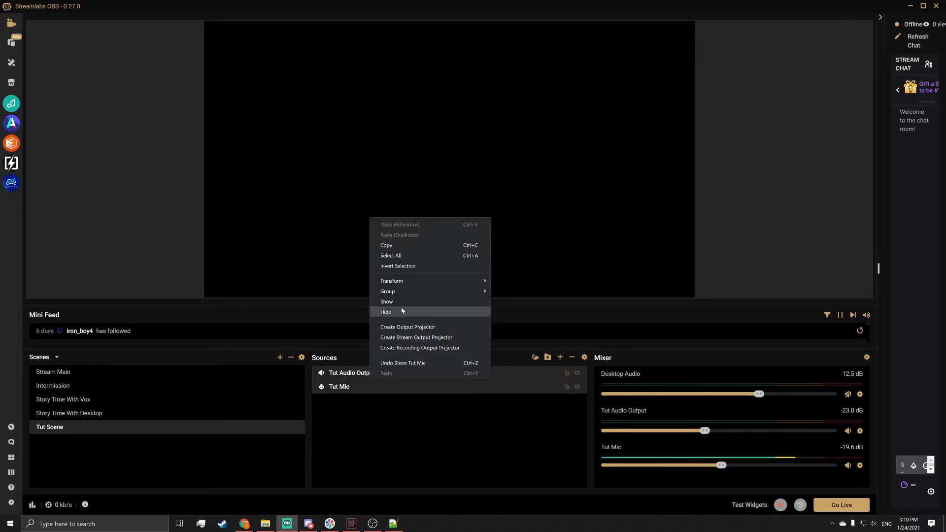
{"action": "mouse_move", "coordinate": [408, 296]}
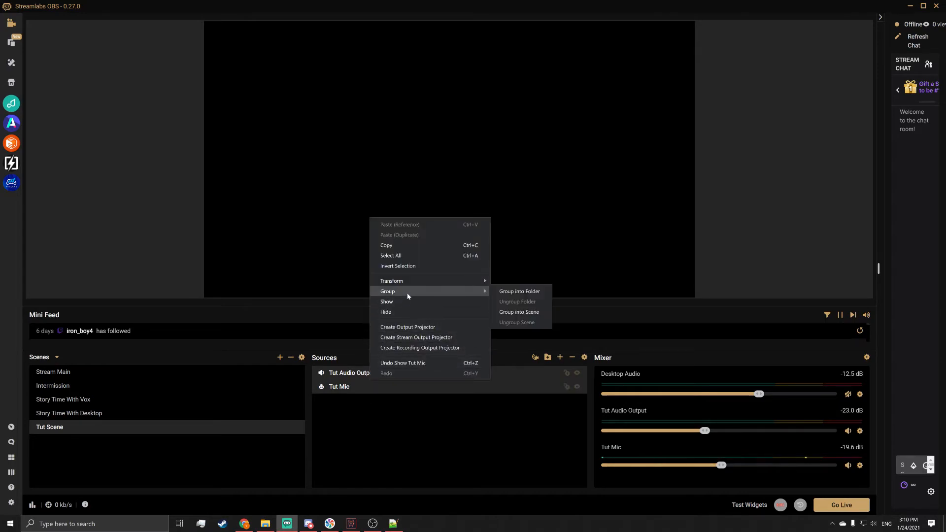
{"action": "left_click", "coordinate": [518, 292]}
{"action": "type", "text": "Audio "}
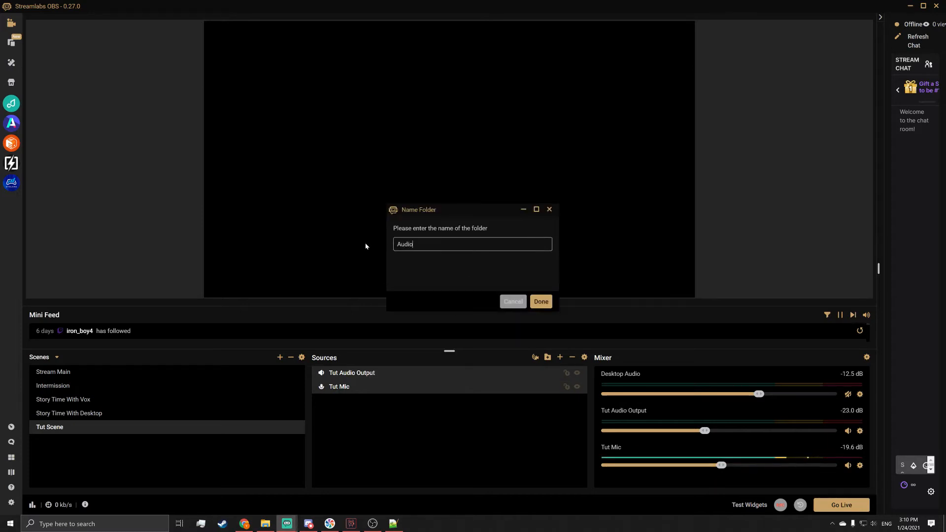
{"action": "type", "text": "Devices"}
{"action": "left_click", "coordinate": [540, 301]}
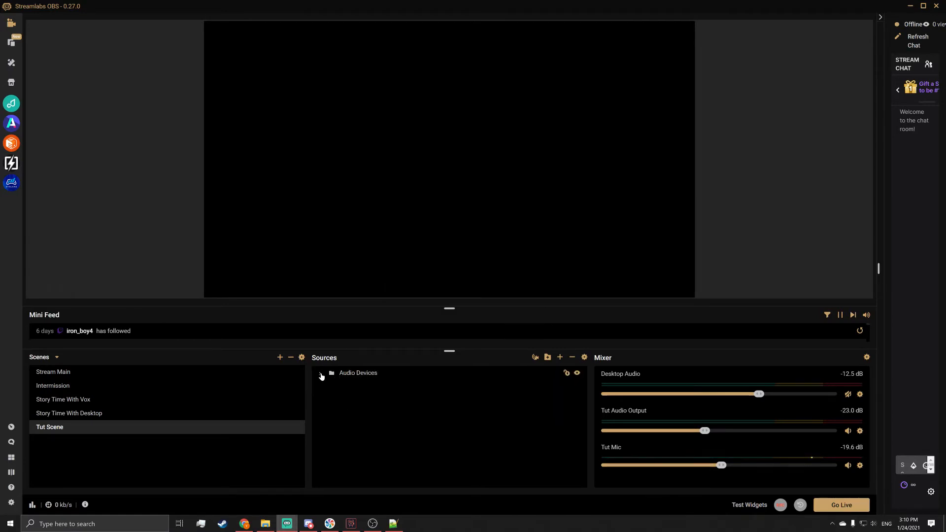
Expand the Audio Devices folder to check the sources inside, and collapse it again
{"action": "left_click", "coordinate": [319, 374]}
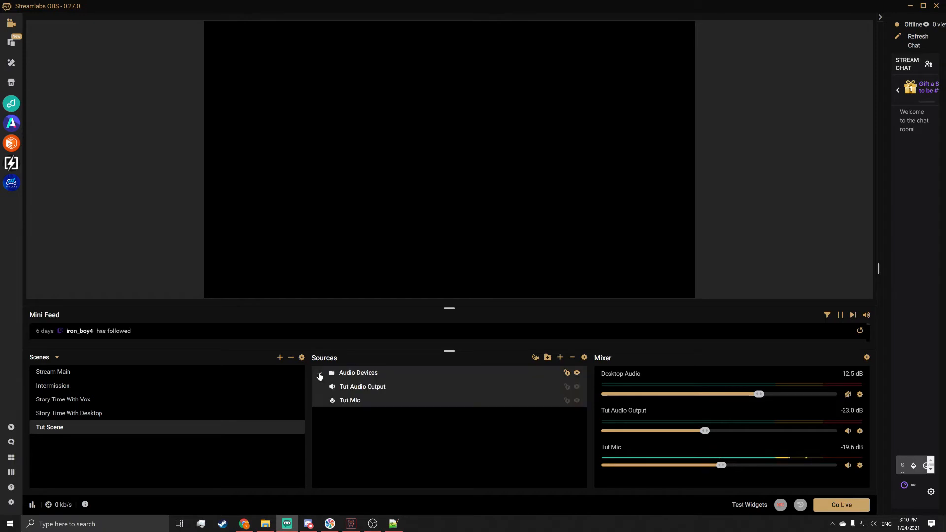
{"action": "left_click", "coordinate": [348, 390]}
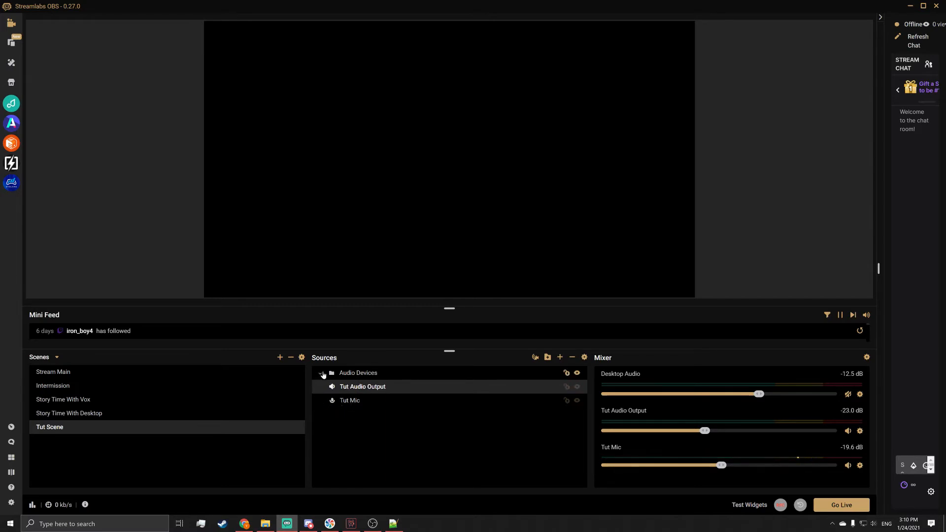
{"action": "left_click", "coordinate": [320, 373]}
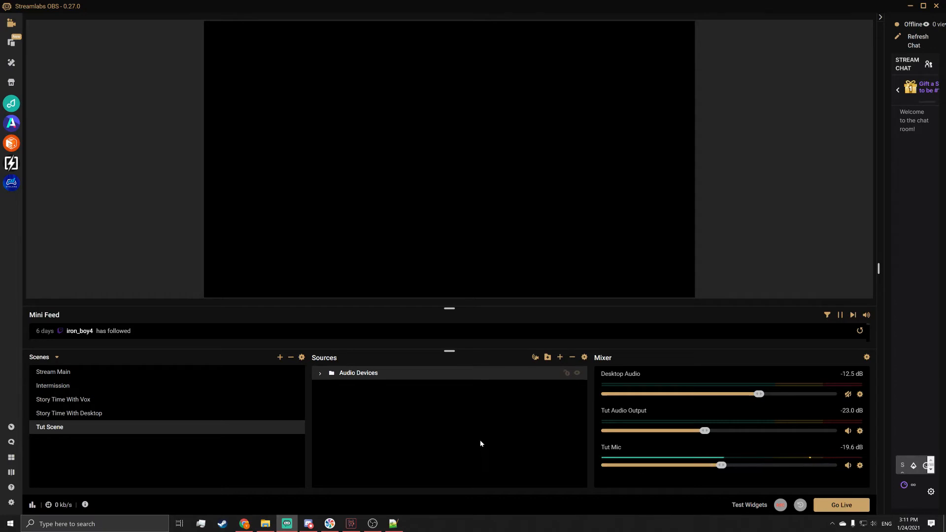
Add a new Game Capture source named Tut Game Capture to Tut Scene
{"action": "left_click", "coordinate": [559, 358]}
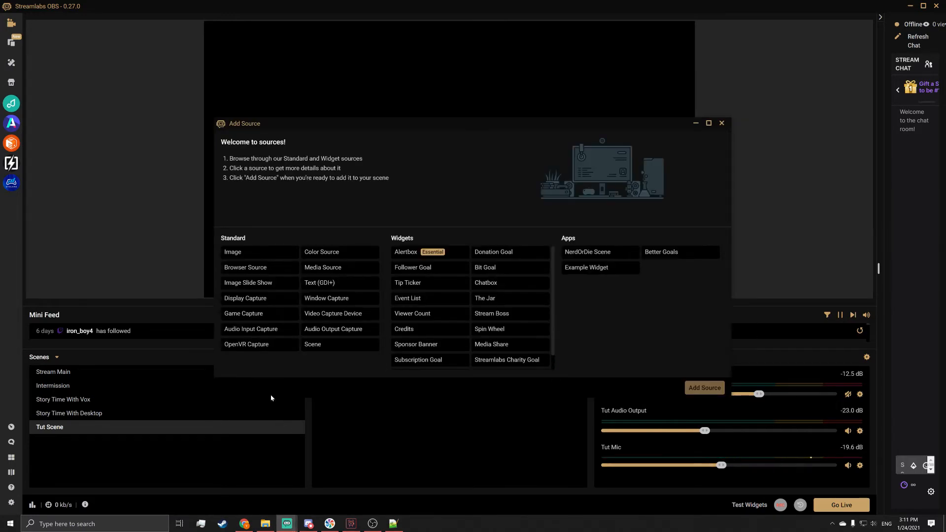
{"action": "left_click", "coordinate": [275, 315]}
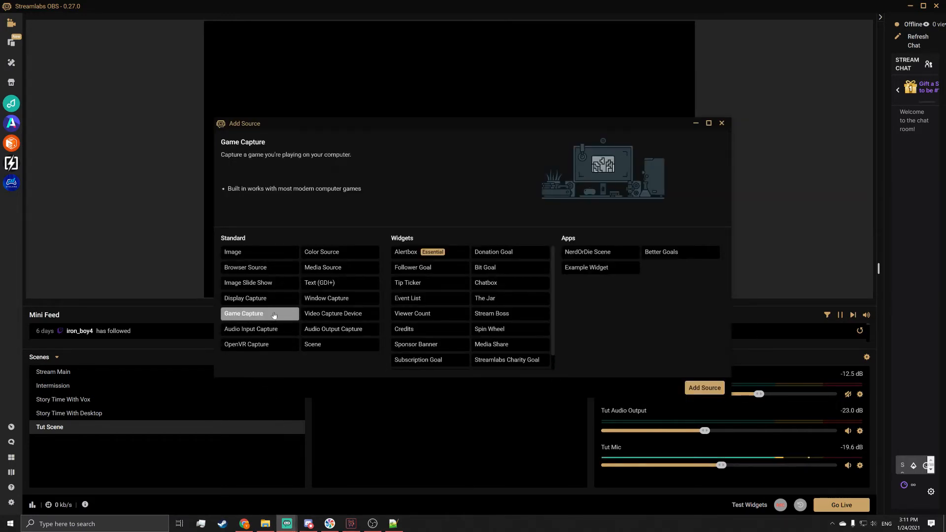
{"action": "left_click", "coordinate": [702, 389]}
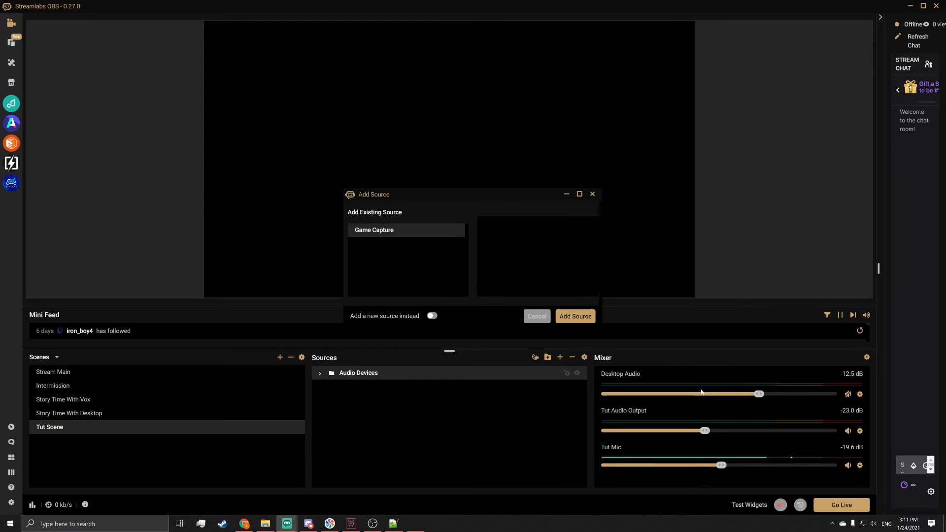
{"action": "left_click", "coordinate": [432, 315]}
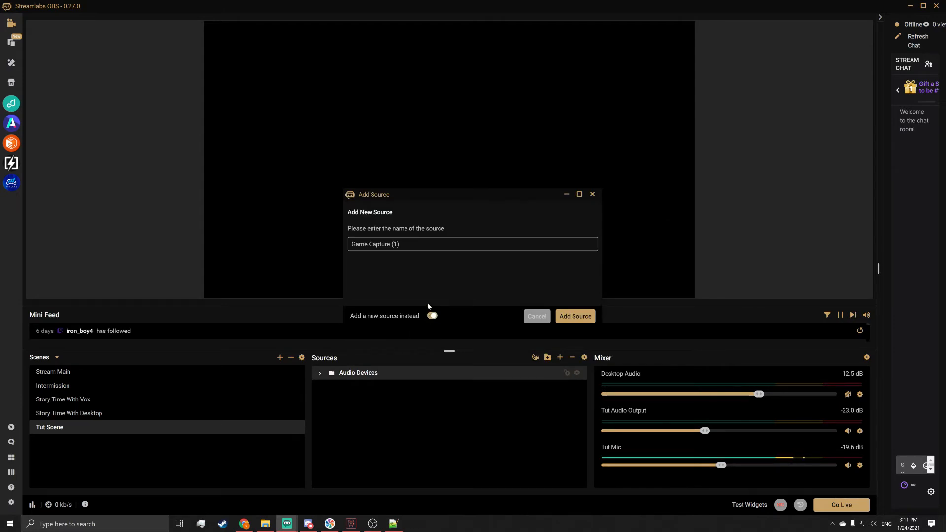
{"action": "type", "text": "Tut Game Capture"}
{"action": "left_click", "coordinate": [575, 316]}
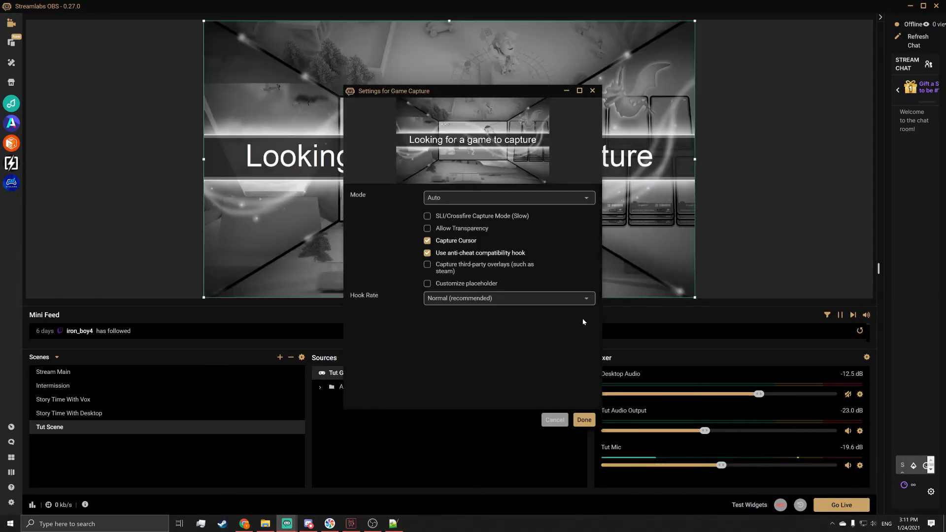
Switch the game capture mode to Capture specific window and open the list of capturable windows
{"action": "left_click_drag", "start_coordinate": [386, 91], "coordinate": [253, 376]}
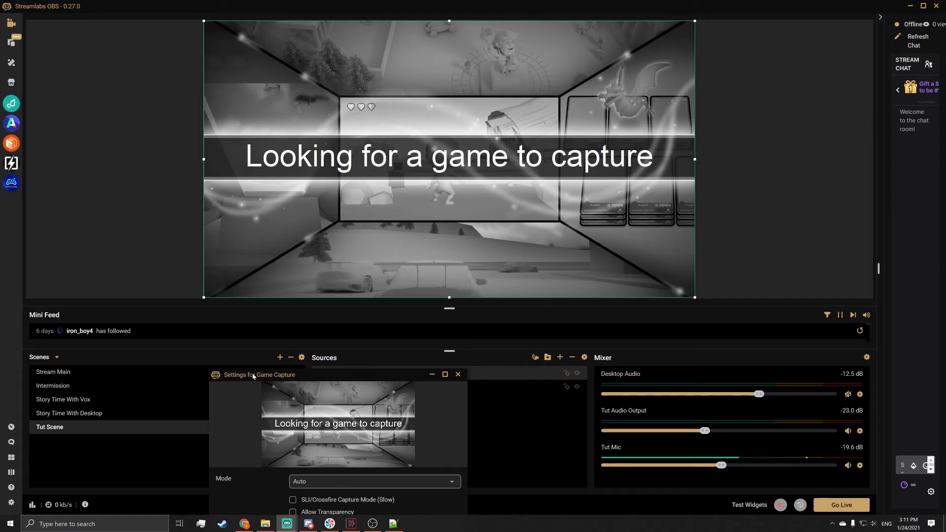
{"action": "left_click_drag", "start_coordinate": [253, 376], "coordinate": [378, 84]}
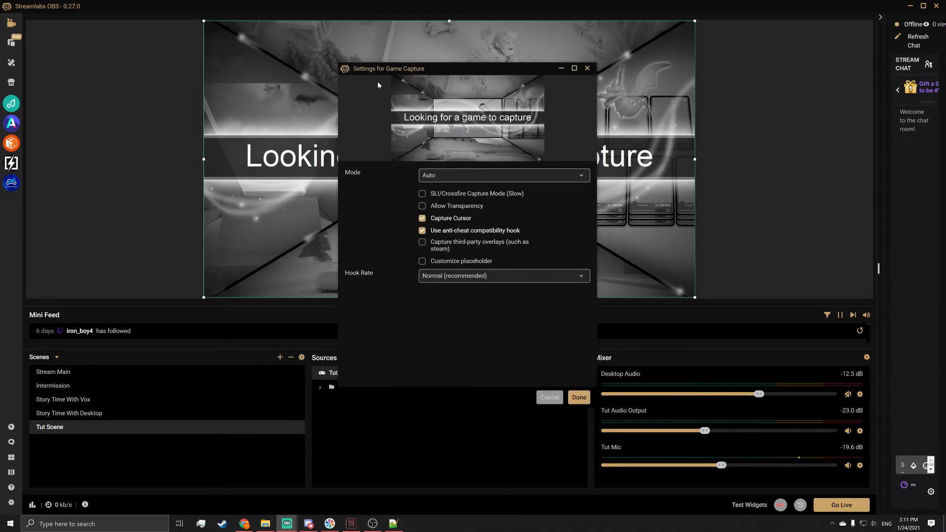
{"action": "left_click", "coordinate": [515, 177]}
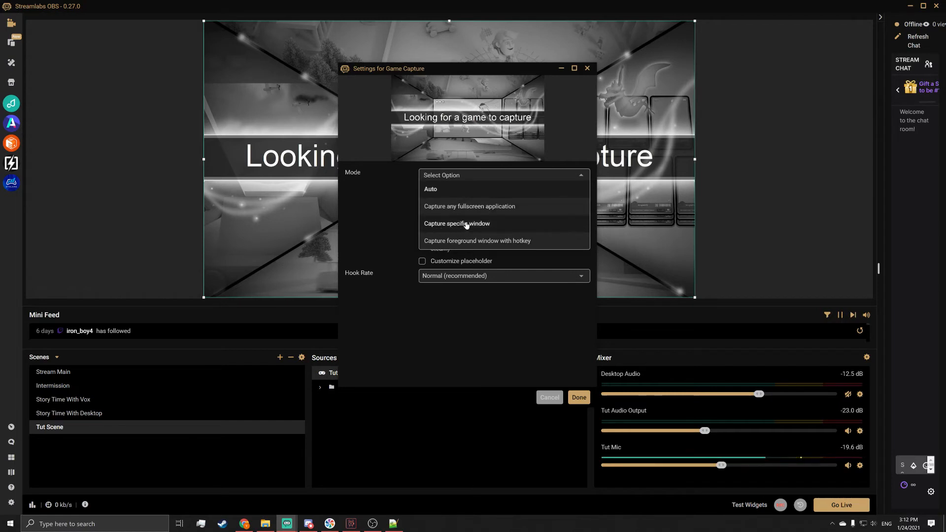
{"action": "left_click", "coordinate": [487, 224]}
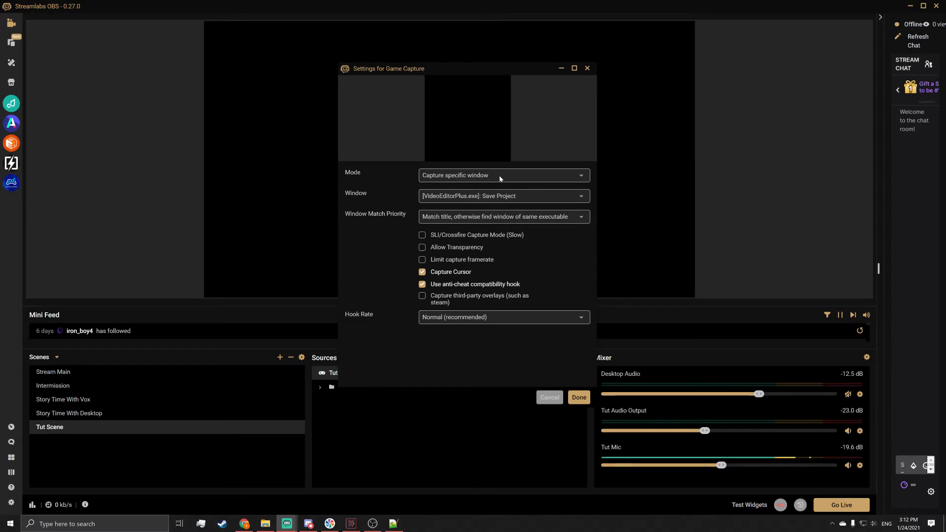
{"action": "left_click", "coordinate": [430, 197]}
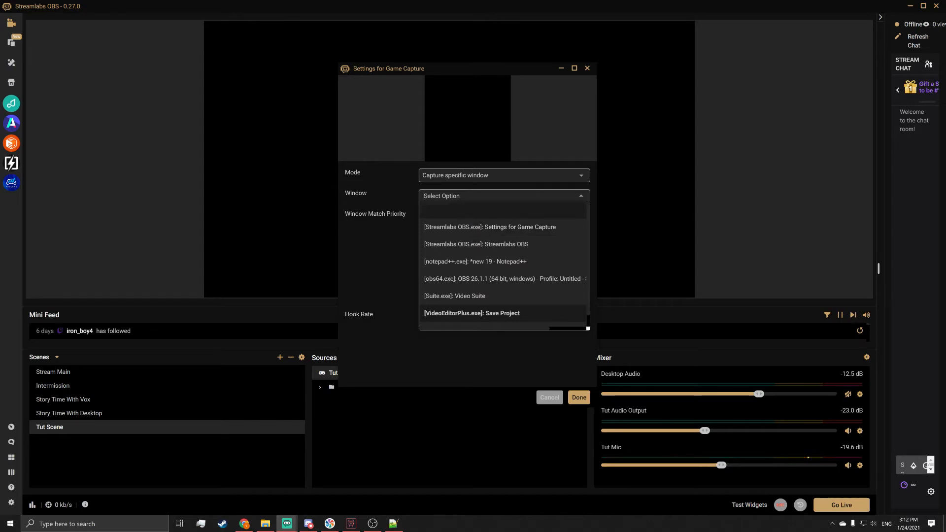
Set the Tut Game Capture mode to Auto and accept the source settings
{"action": "left_click", "coordinate": [424, 176]}
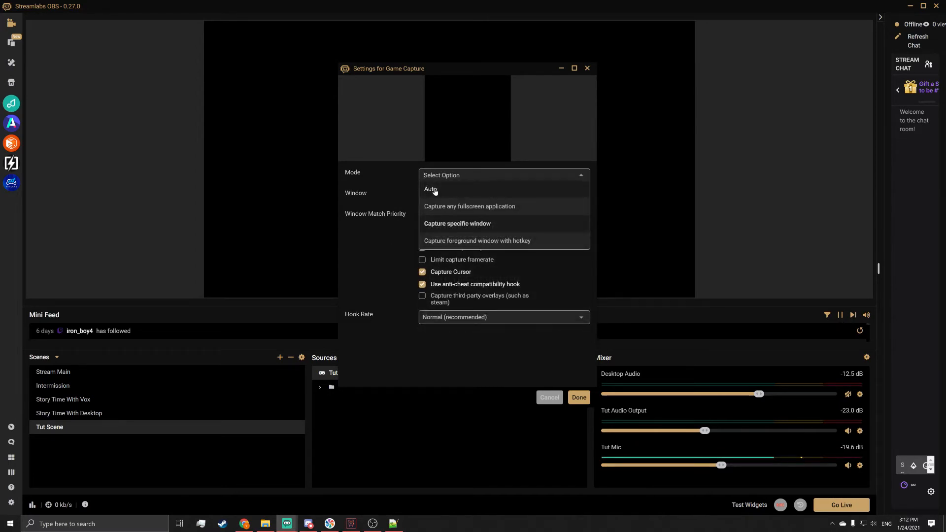
{"action": "left_click", "coordinate": [434, 191]}
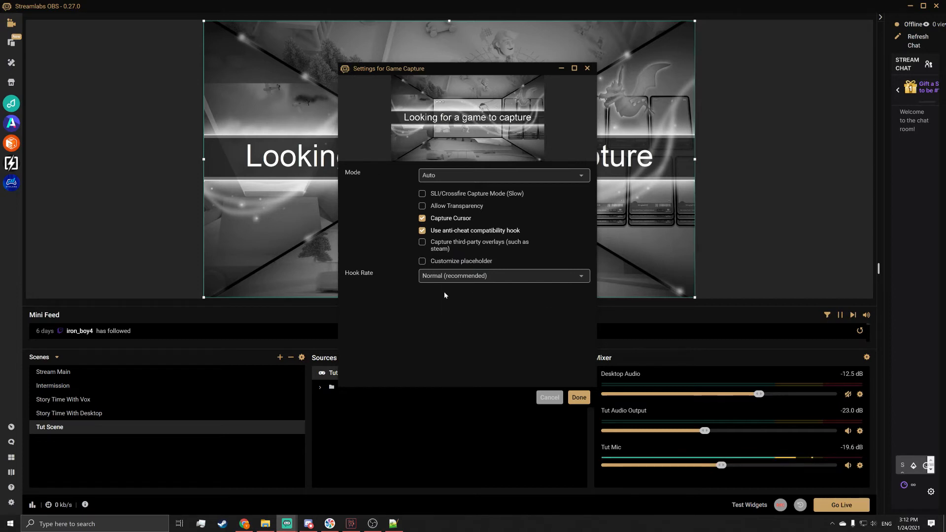
{"action": "left_click", "coordinate": [573, 398]}
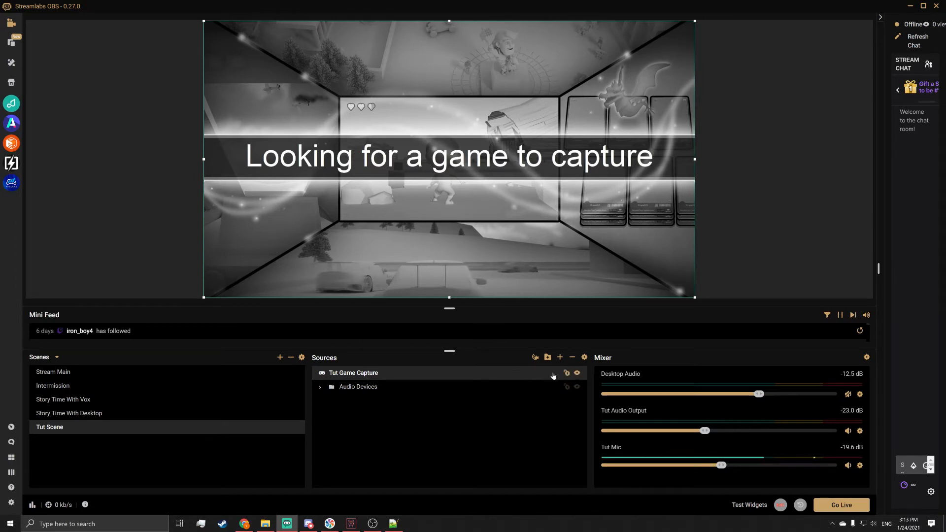
Add a new Window Capture source named Tut Window Capture to Tut Scene
{"action": "left_click", "coordinate": [560, 357]}
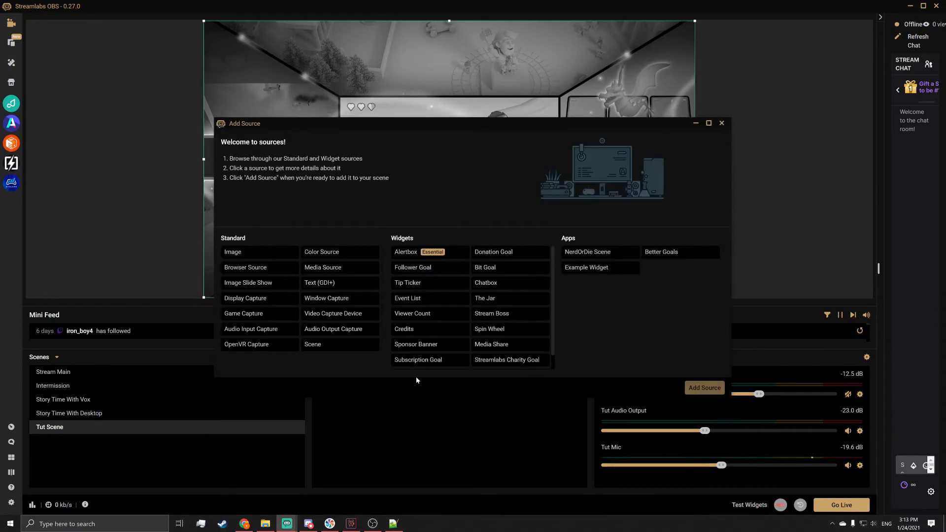
{"action": "left_click", "coordinate": [313, 301]}
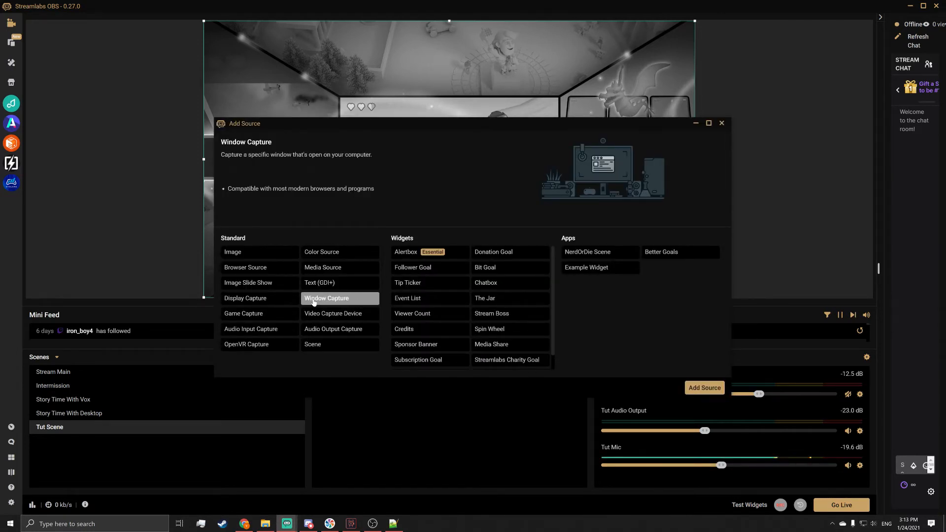
{"action": "left_click", "coordinate": [703, 388]}
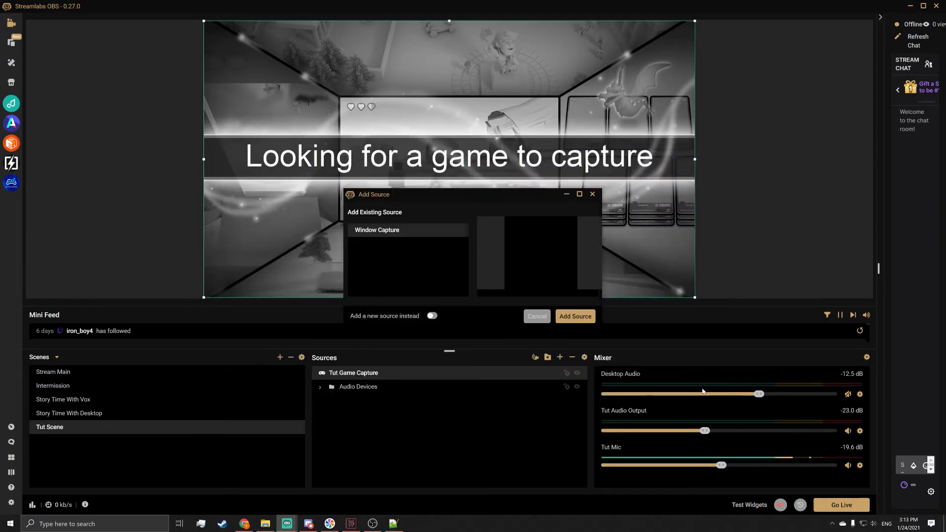
{"action": "left_click", "coordinate": [433, 317]}
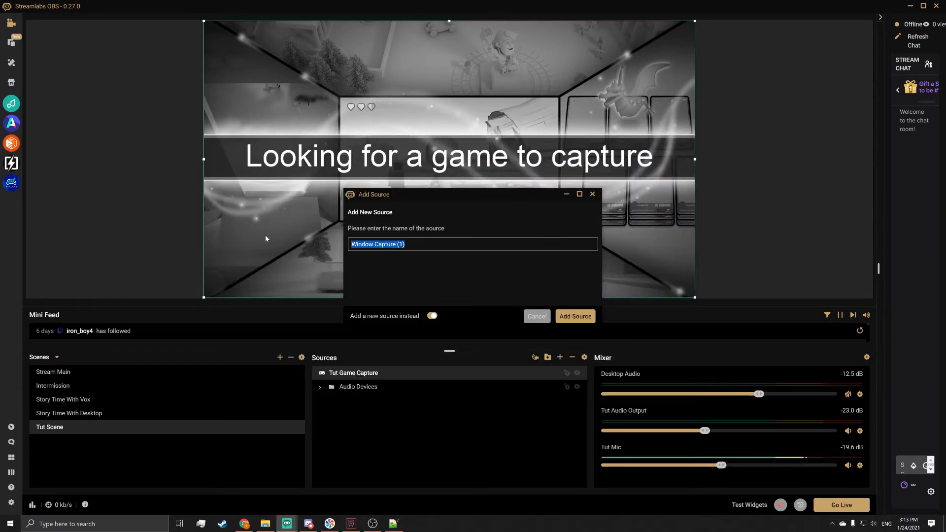
{"action": "type", "text": "Tut Window Capture"}
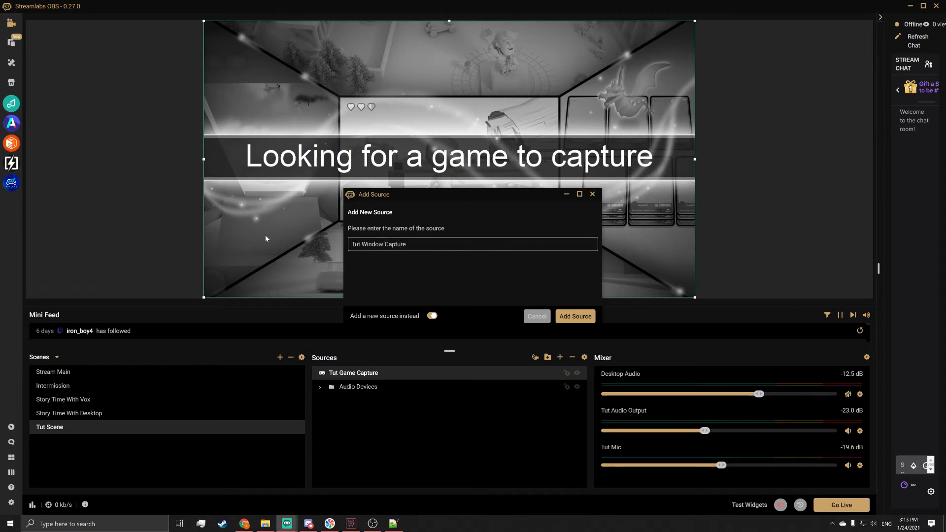
{"action": "left_click", "coordinate": [569, 316]}
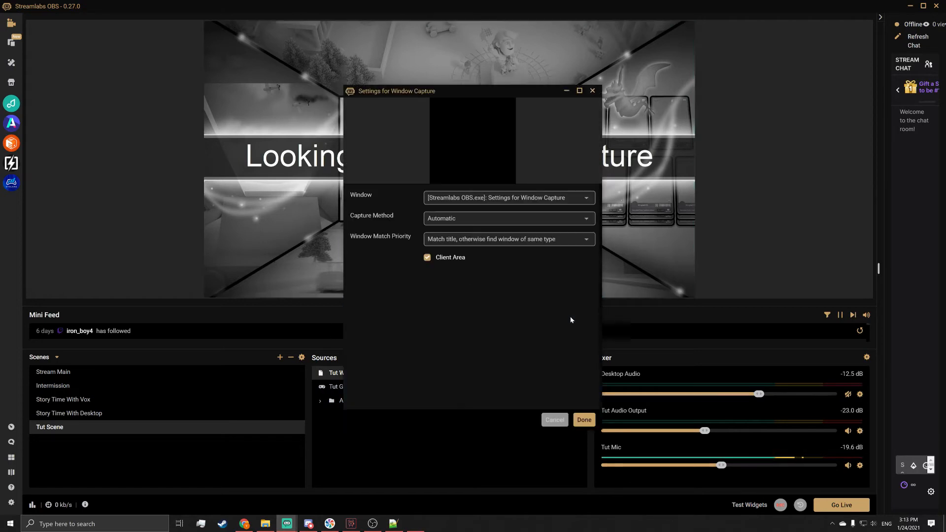
Select the Streamlabs OBS "Settings for Window Capture" window as the captured window, keep the Automatic capture method and accept the settings
{"action": "left_click", "coordinate": [436, 197]}
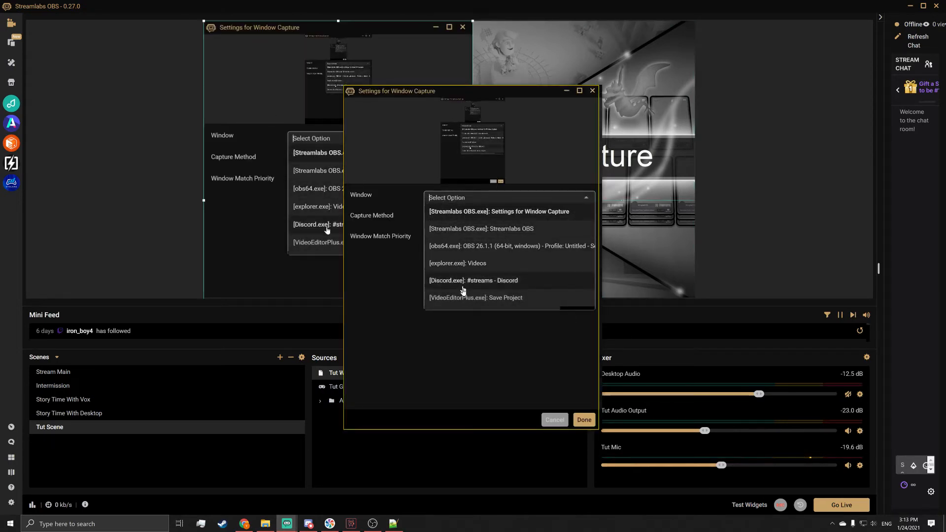
{"action": "left_click_drag", "start_coordinate": [464, 92], "coordinate": [693, 145]}
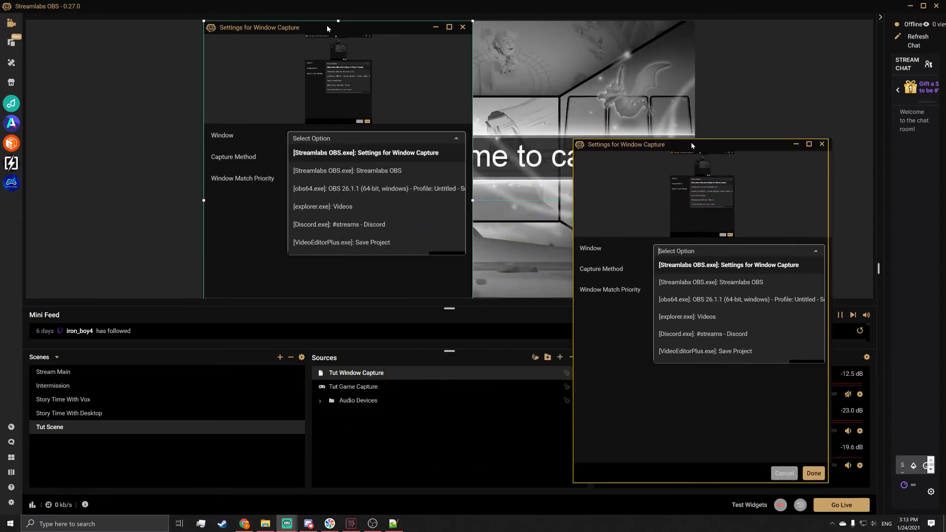
{"action": "left_click_drag", "start_coordinate": [718, 150], "coordinate": [397, 96]}
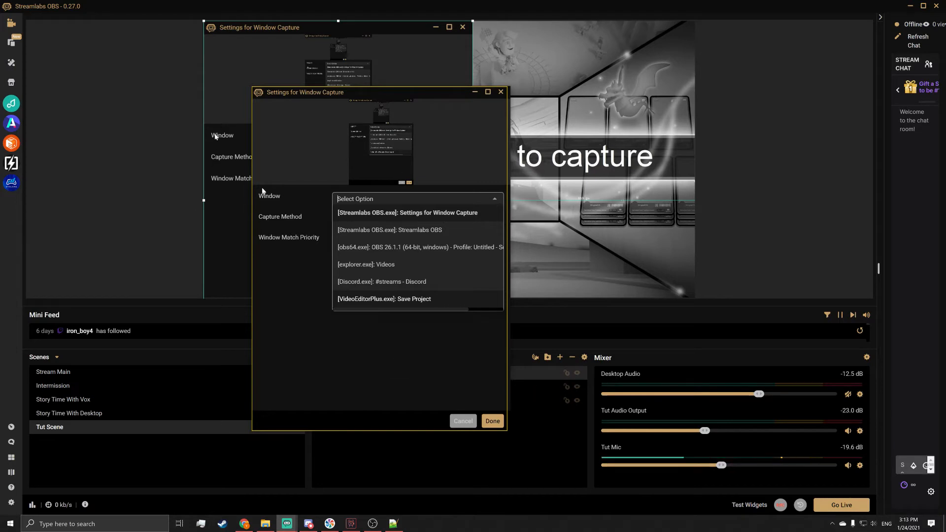
{"action": "left_click", "coordinate": [400, 213]}
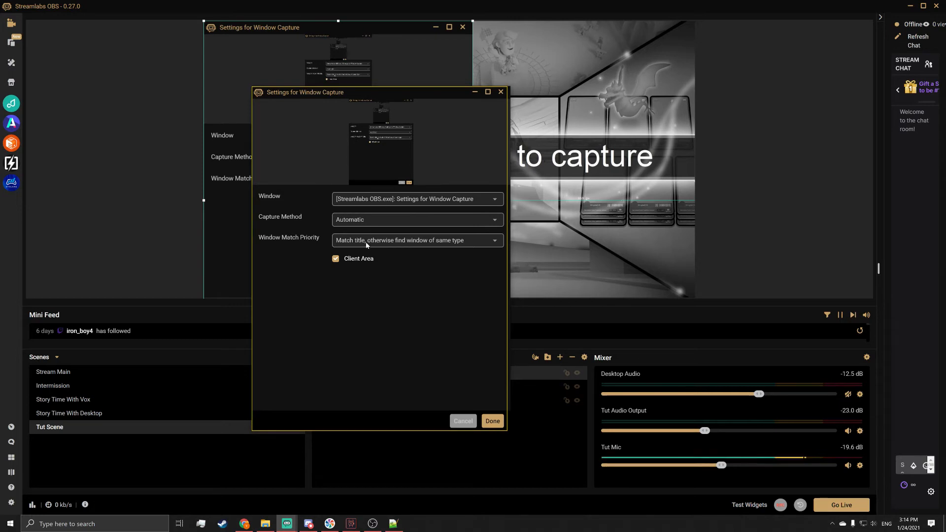
{"action": "left_click", "coordinate": [354, 220]}
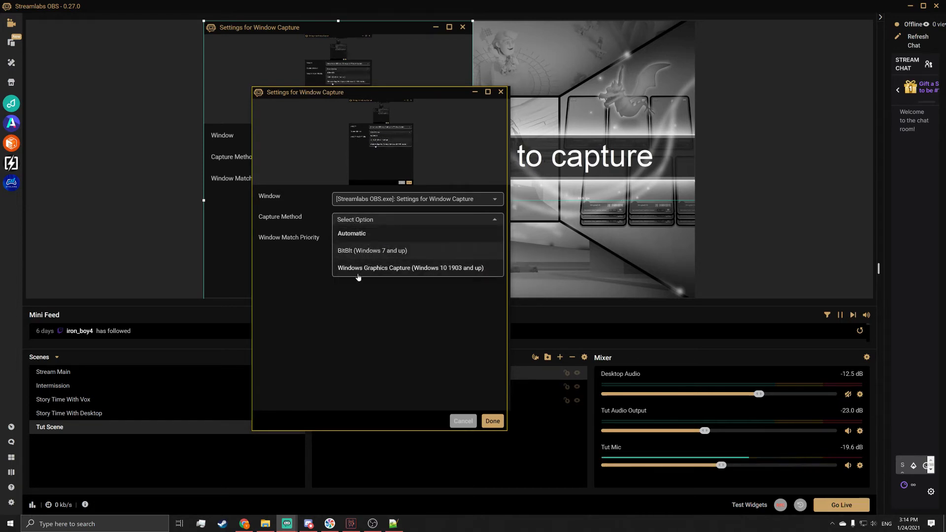
{"action": "left_click", "coordinate": [405, 353]}
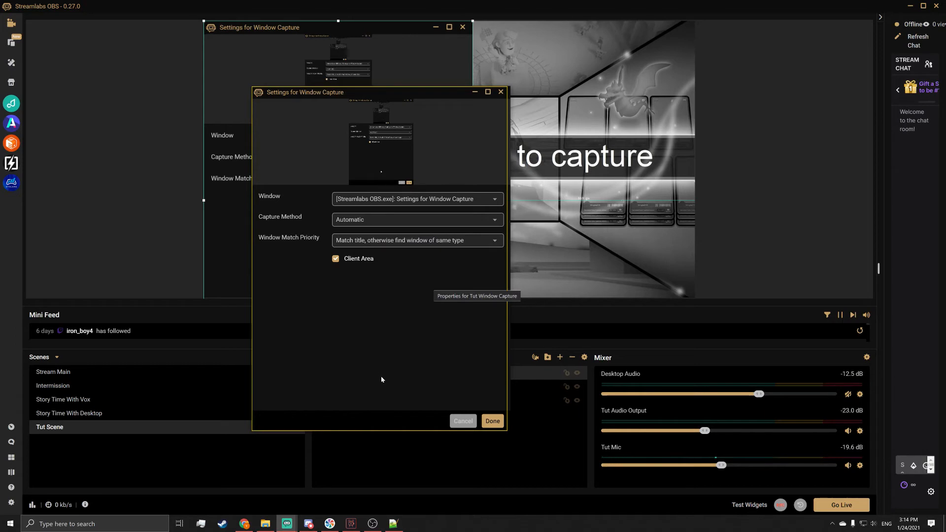
{"action": "left_click", "coordinate": [492, 421]}
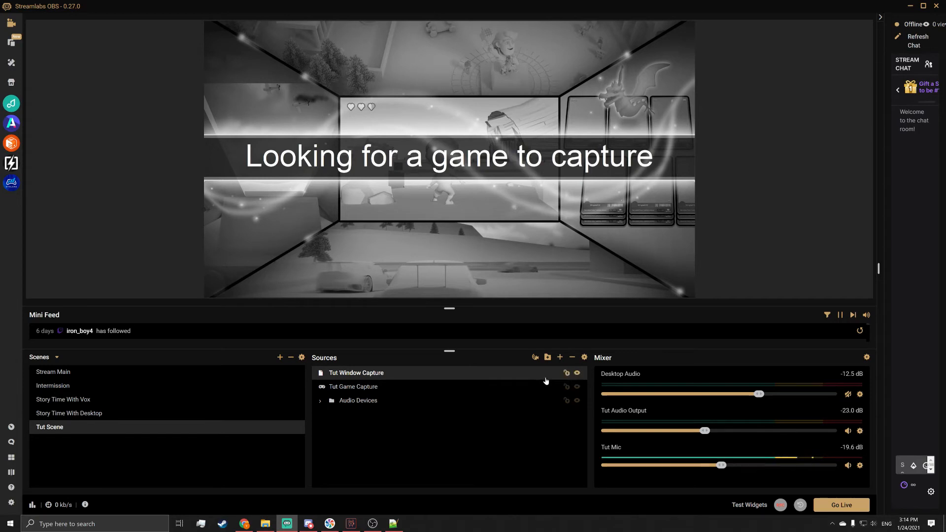
Add a new Display Capture source named Tut Display to Tut Scene
{"action": "left_click", "coordinate": [559, 357]}
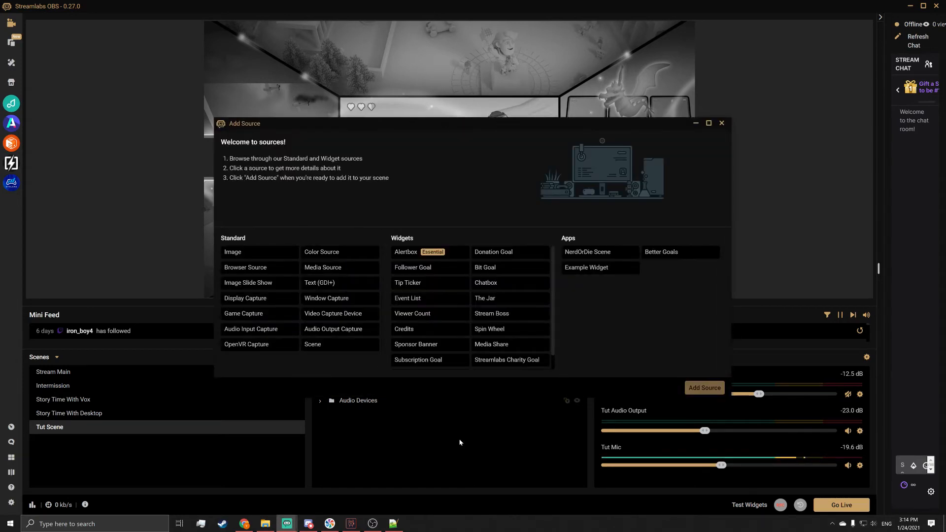
{"action": "left_click", "coordinate": [258, 298]}
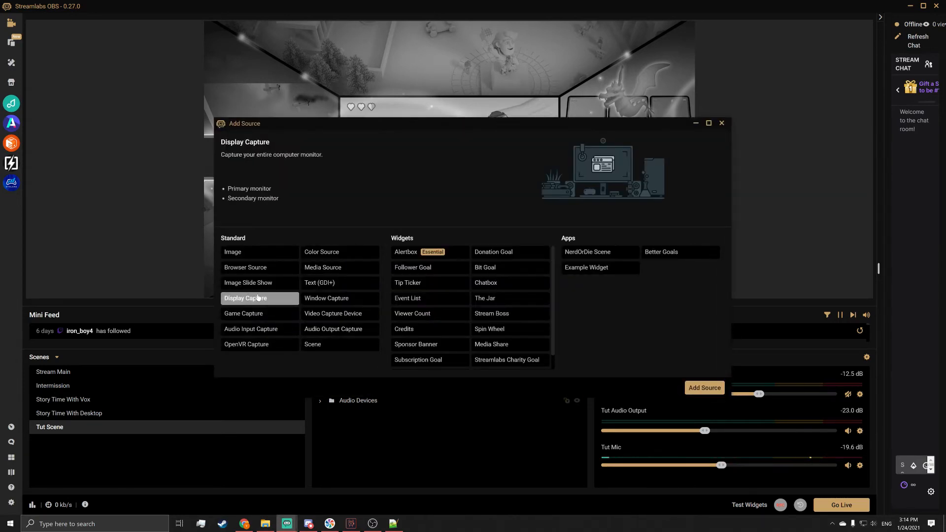
{"action": "left_click", "coordinate": [692, 392]}
{"action": "left_click", "coordinate": [432, 316]}
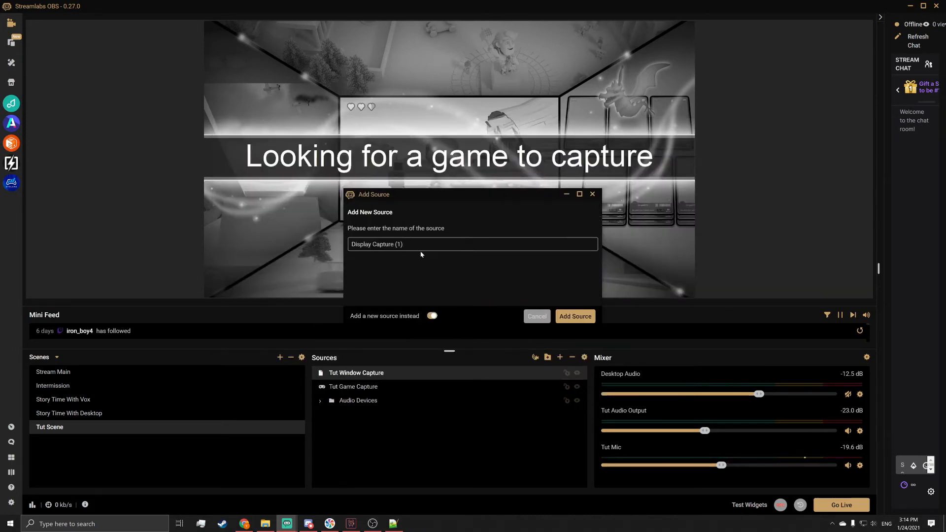
{"action": "left_click_drag", "start_coordinate": [407, 244], "coordinate": [264, 227]}
{"action": "type", "text": "Tut Display"}
{"action": "left_click", "coordinate": [565, 319]}
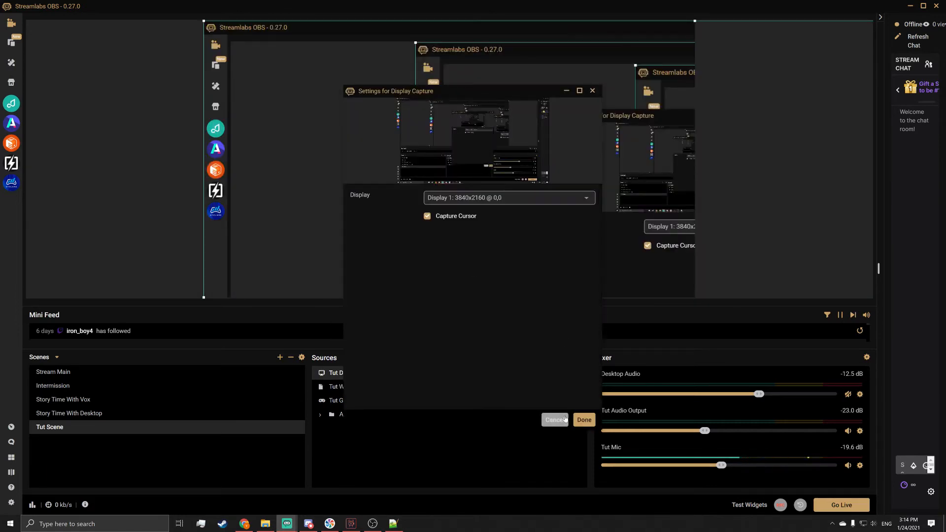
Check the displays available to Tut Display, keep Display 1: 3840x2160 @ 0,0 and accept the source settings
{"action": "left_click", "coordinate": [500, 197]}
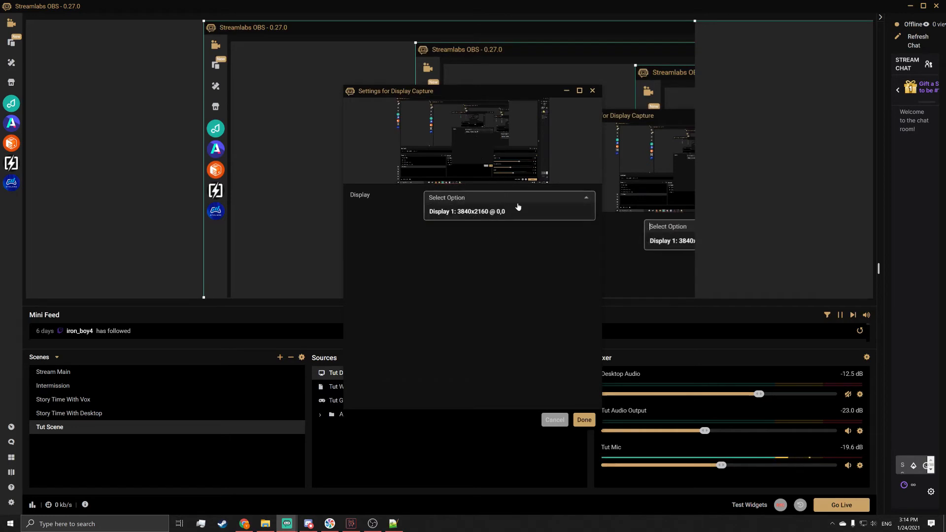
{"action": "left_click", "coordinate": [482, 282]}
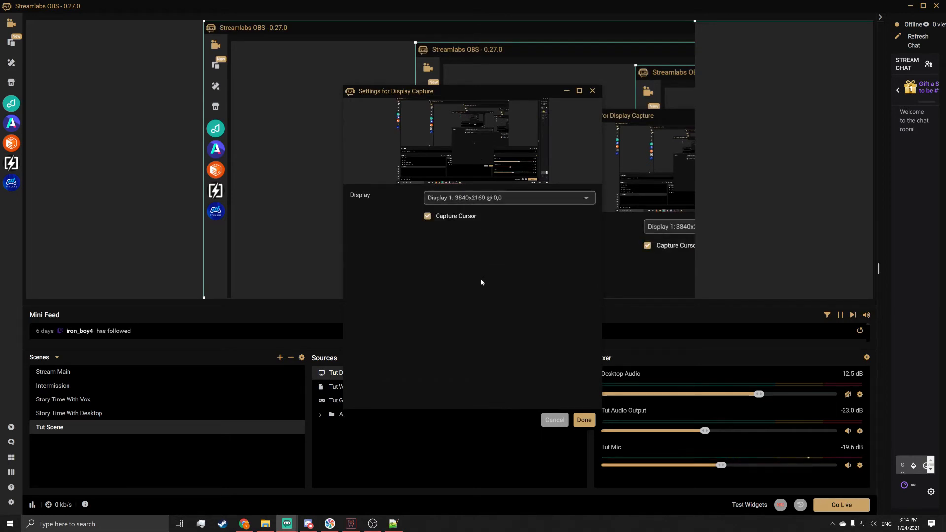
{"action": "left_click", "coordinate": [585, 420]}
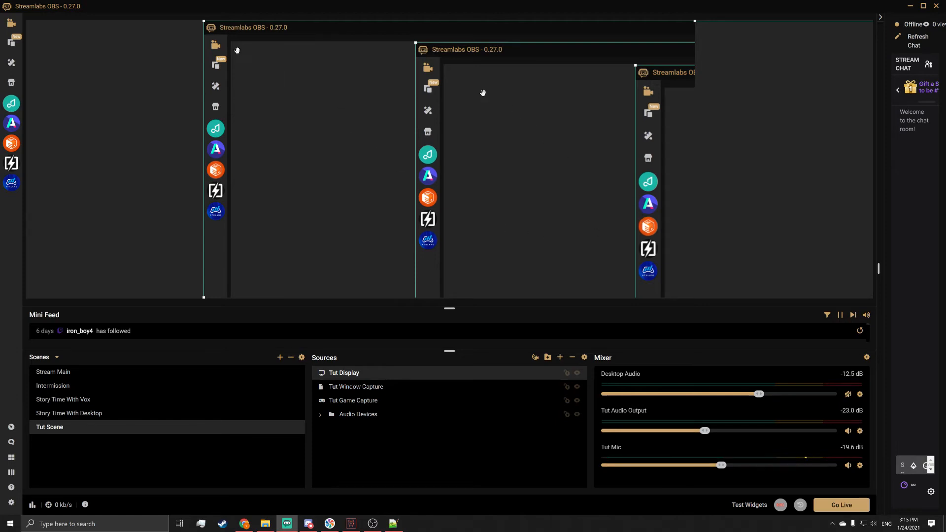
Scale and position the Tut Display source in the preview so the whole captured screen fills the canvas, and deselect it
{"action": "left_click_drag", "start_coordinate": [204, 21], "coordinate": [329, 115]}
{"action": "left_click_drag", "start_coordinate": [411, 192], "coordinate": [286, 99]}
{"action": "left_click_drag", "start_coordinate": [618, 254], "coordinate": [697, 299]}
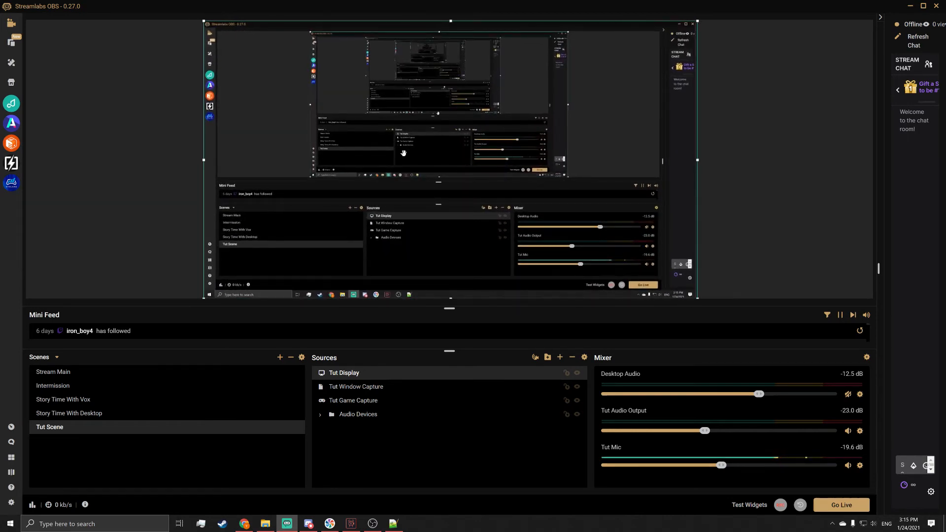
{"action": "left_click", "coordinate": [134, 114]}
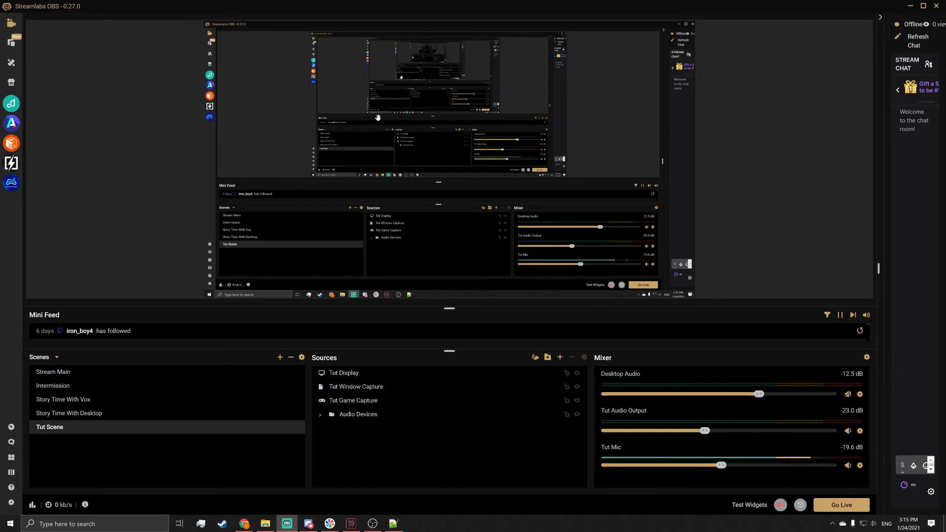
{"action": "mouse_move", "coordinate": [343, 119]}
{"action": "left_mouse_down"}
{"action": "mouse_move", "coordinate": [351, 134]}
{"action": "mouse_move", "coordinate": [345, 123]}
{"action": "left_mouse_up"}
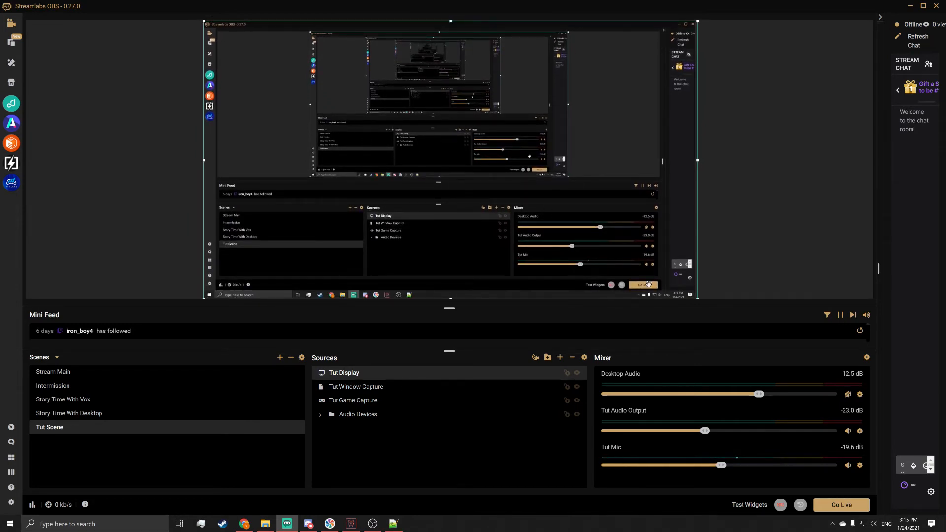
{"action": "left_click", "coordinate": [78, 130]}
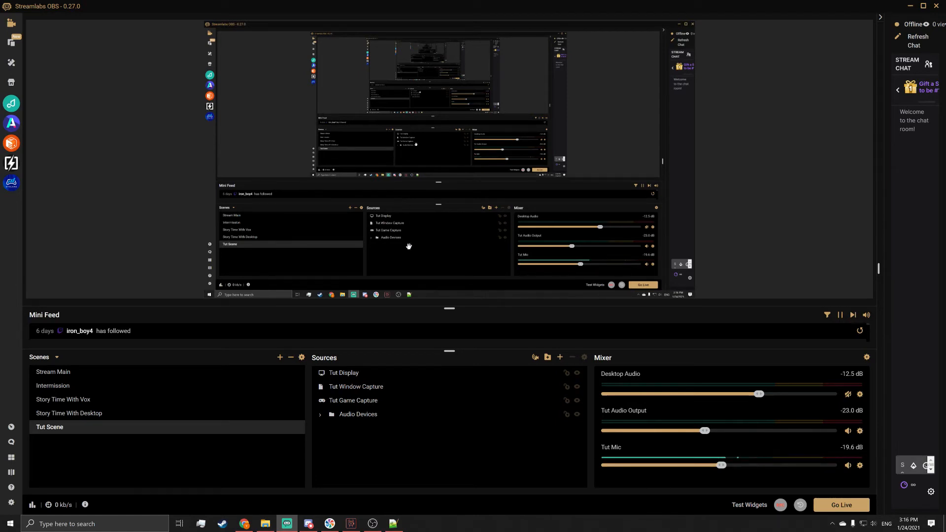
Try to group Tut Display, Tut Window Capture and Tut Game Capture into a folder named Display Capture, and decline to keep streaming in the error dialog
{"action": "left_click", "coordinate": [341, 401]}
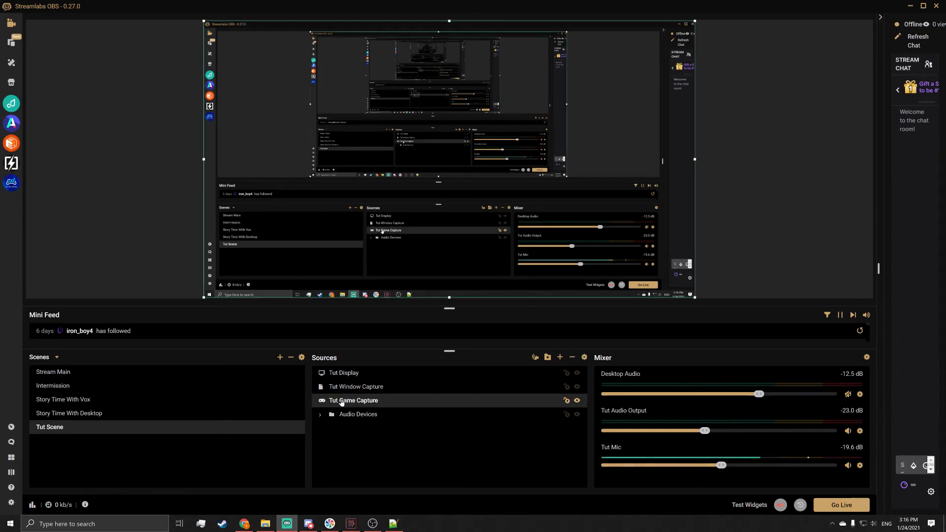
{"action": "left_click", "coordinate": [339, 388], "text": "ctrl"}
{"action": "left_click", "coordinate": [342, 375], "text": "ctrl"}
{"action": "right_click", "coordinate": [348, 383]}
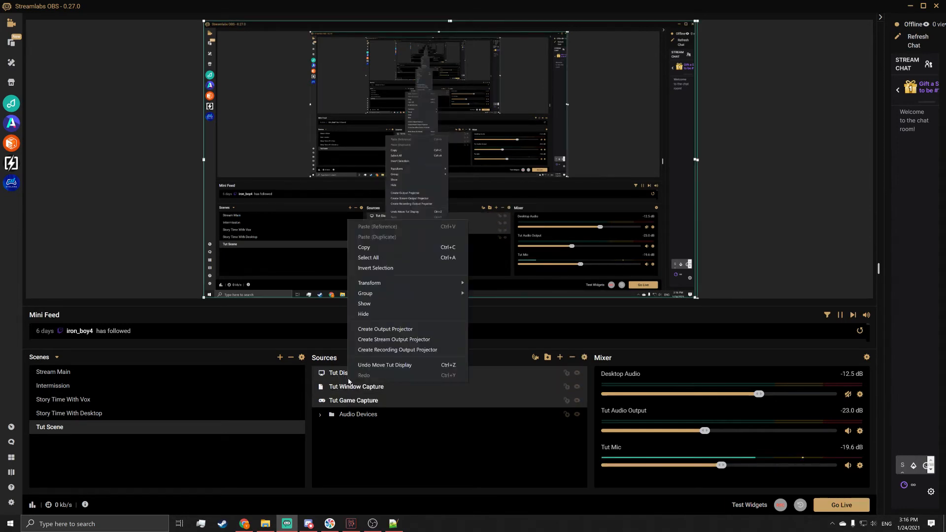
{"action": "mouse_move", "coordinate": [374, 293]}
{"action": "left_click", "coordinate": [487, 295]}
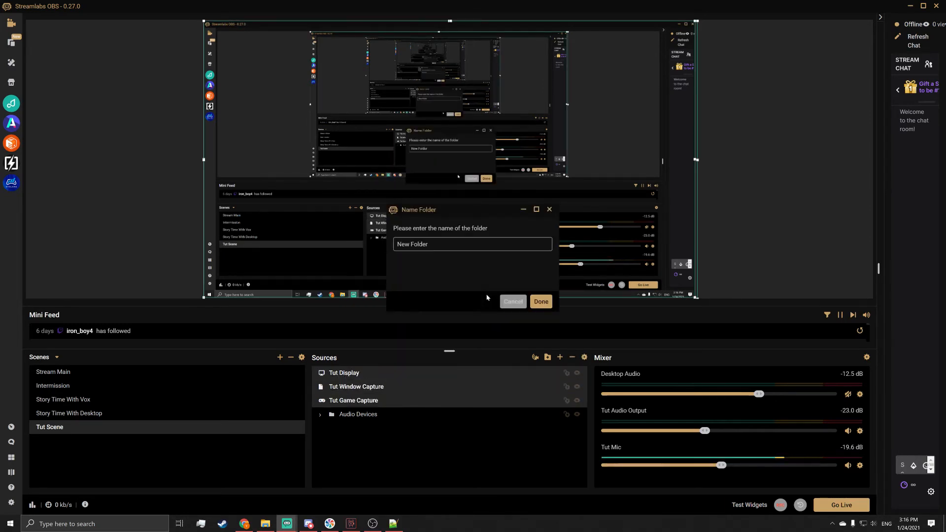
{"action": "type", "text": "Display Capture"}
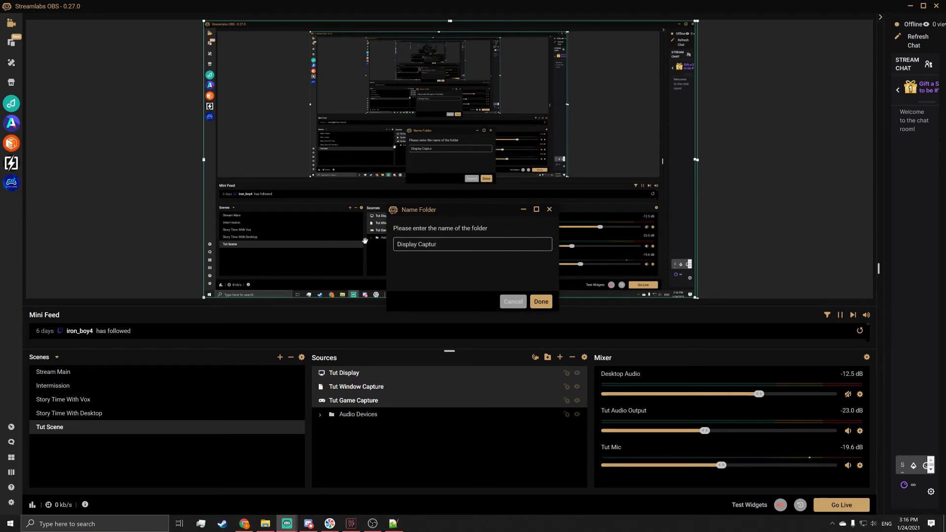
{"action": "key", "text": "Return"}
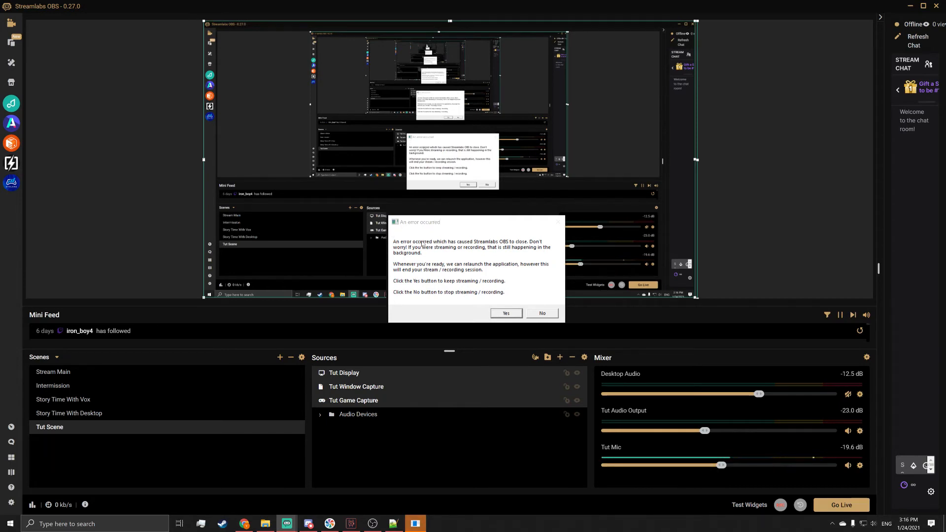
{"action": "left_click", "coordinate": [535, 315]}
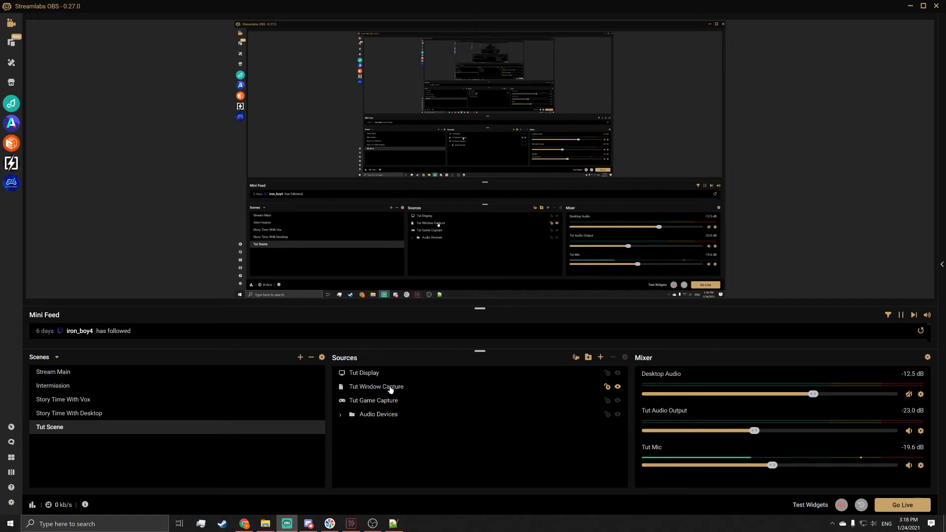
Reorder the sources to Tut Display, Tut Game Capture, Tut Window Capture, and hide Tut Display briefly before showing it again
{"action": "mouse_move", "coordinate": [350, 363]}
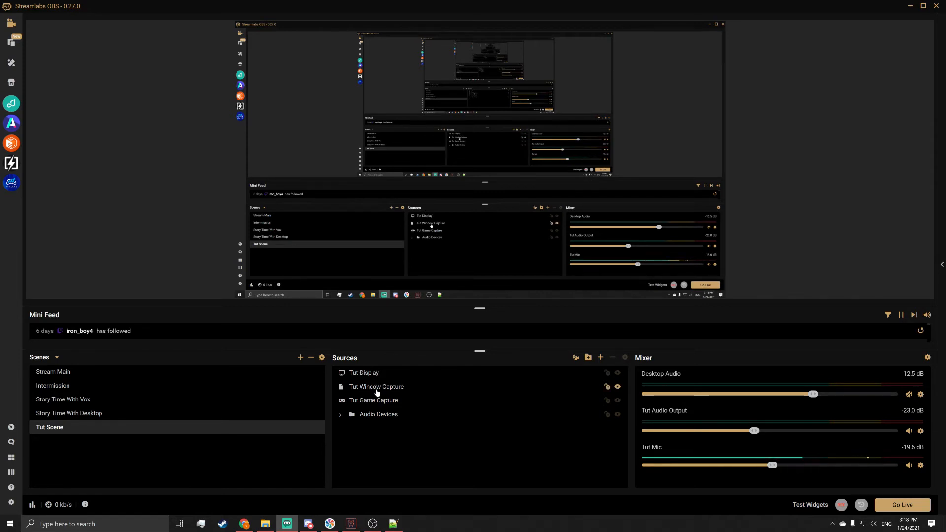
{"action": "left_click_drag", "start_coordinate": [374, 399], "coordinate": [372, 372]}
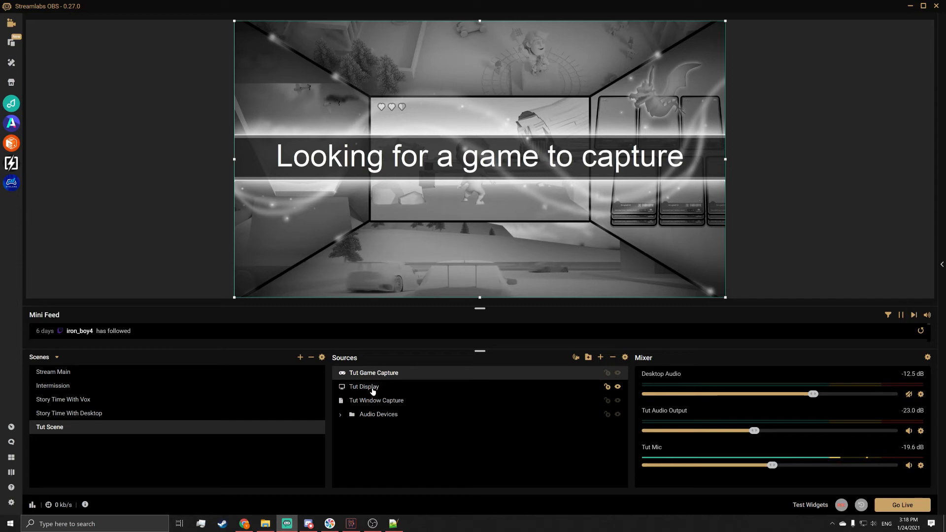
{"action": "left_click_drag", "start_coordinate": [374, 389], "coordinate": [372, 374]}
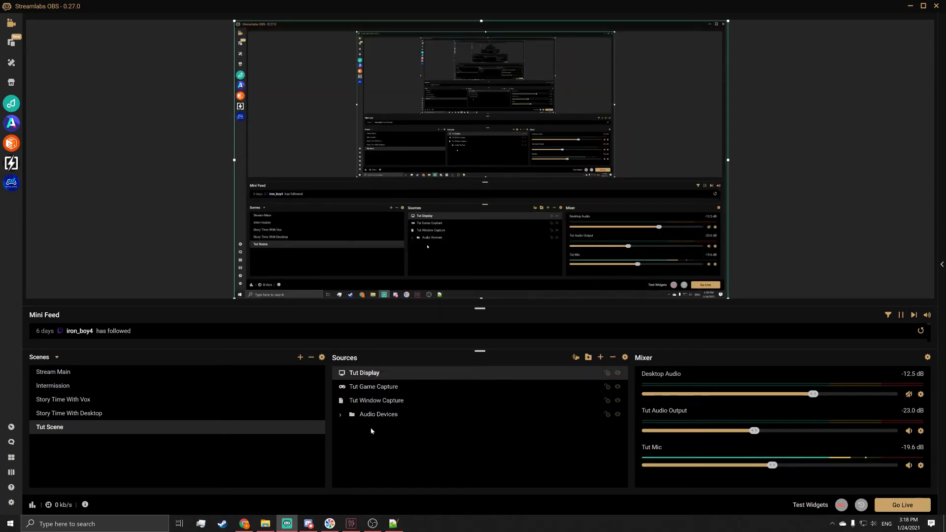
{"action": "left_click", "coordinate": [618, 373]}
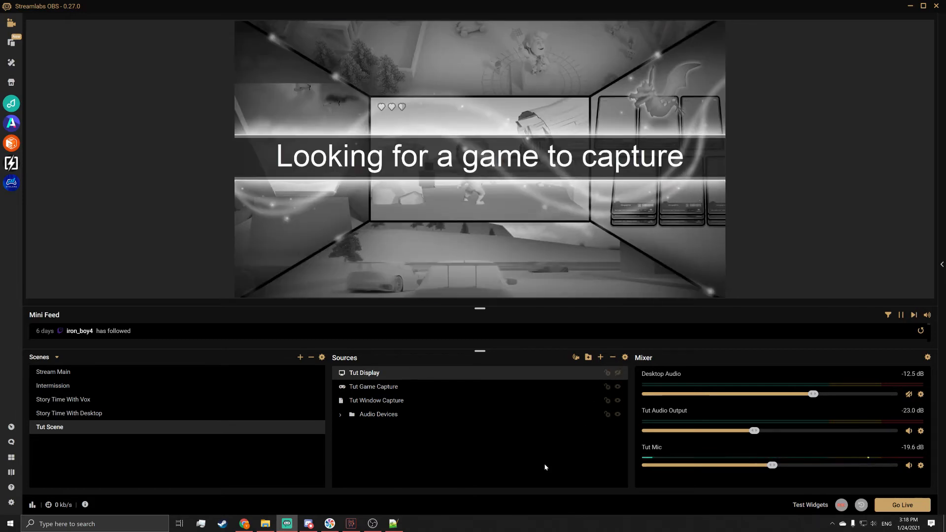
{"action": "left_click", "coordinate": [617, 373]}
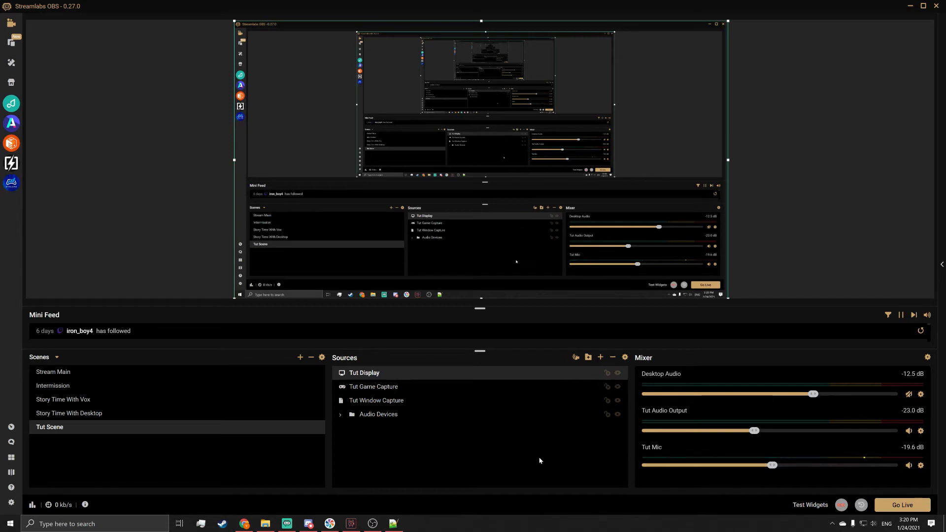
Add a new Image source named Main Overlay to Tut Scene instead of reusing an existing one
{"action": "left_click", "coordinate": [601, 357]}
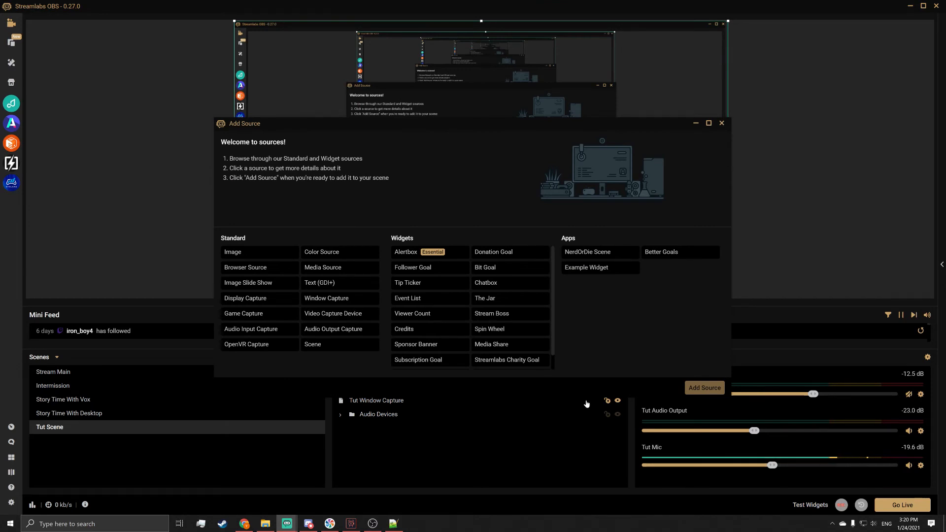
{"action": "left_click", "coordinate": [252, 258]}
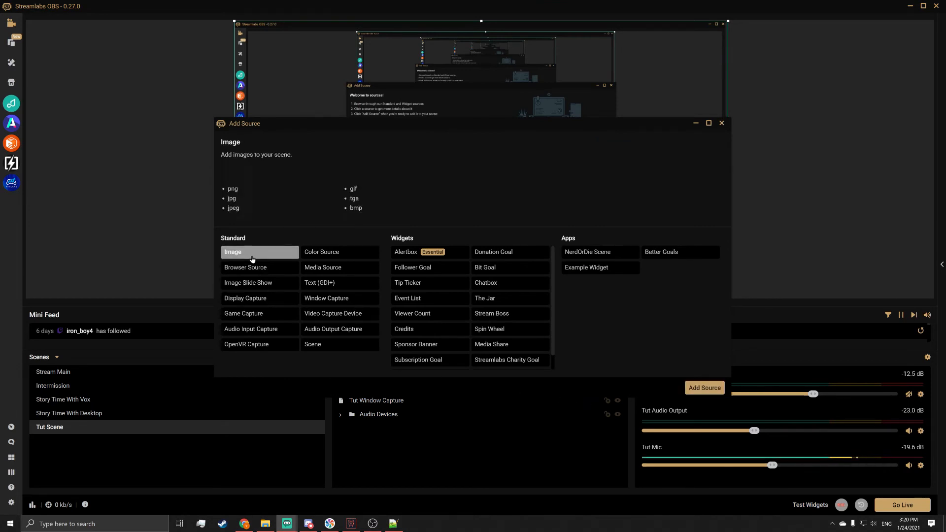
{"action": "left_click", "coordinate": [252, 258]}
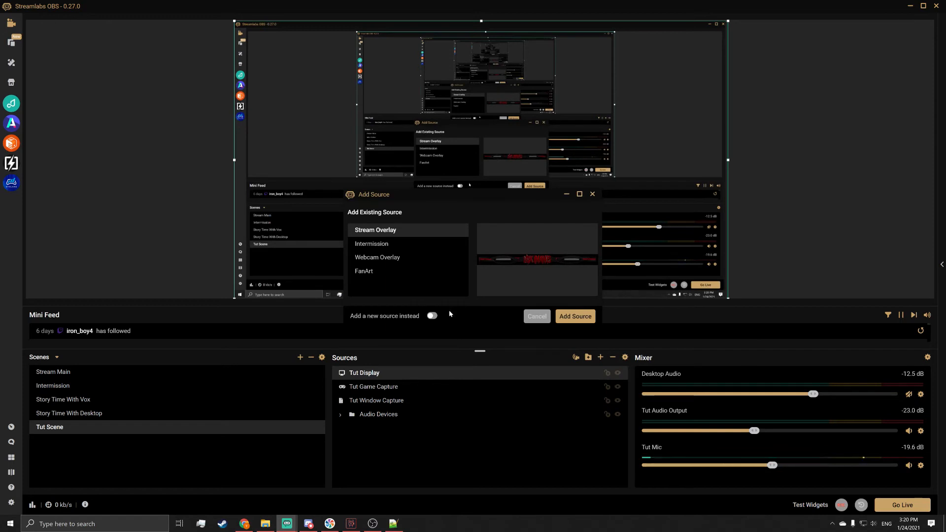
{"action": "left_click", "coordinate": [431, 315]}
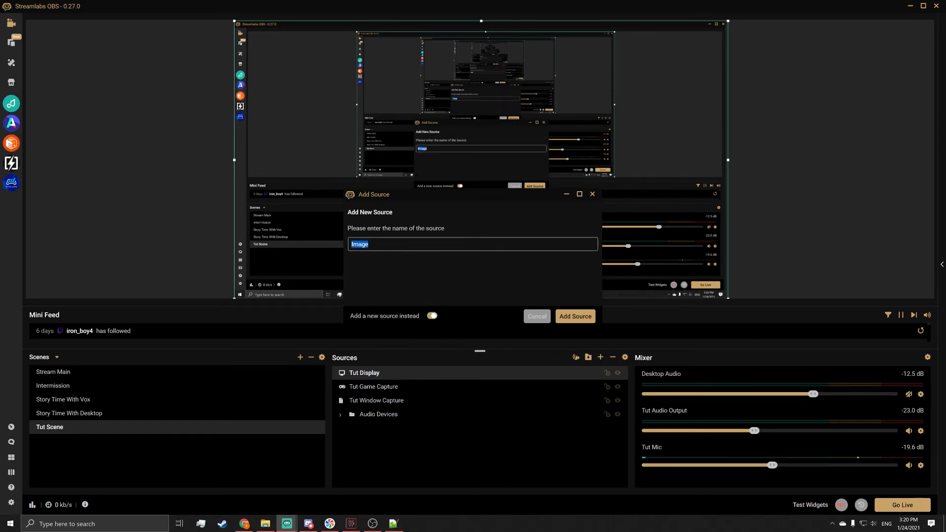
{"action": "type", "text": "Main"}
{"action": "type", "text": " Overlsayu"}
{"action": "left_click", "coordinate": [564, 316]}
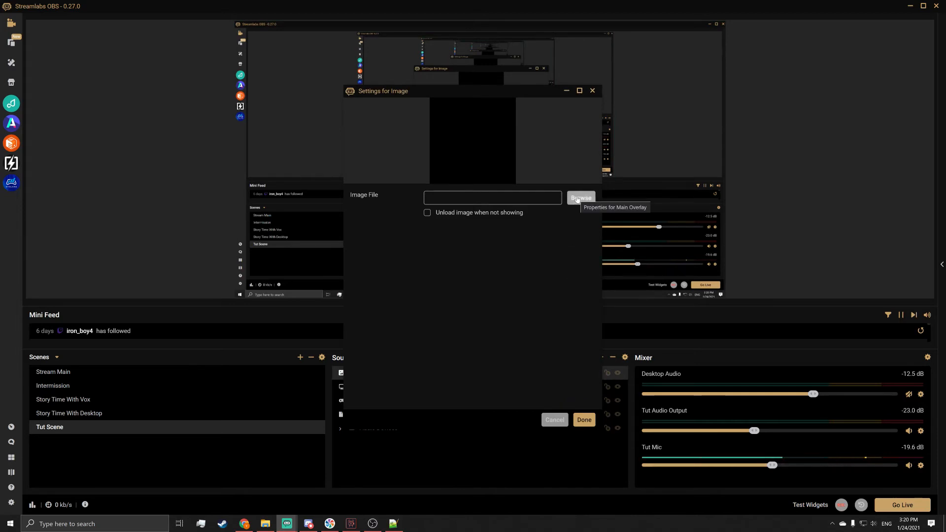
Load the Main Overlay image from the Twitch Graphics folder, accept the settings, and center the overlay along the canvas's upper edge
{"action": "left_click", "coordinate": [576, 199]}
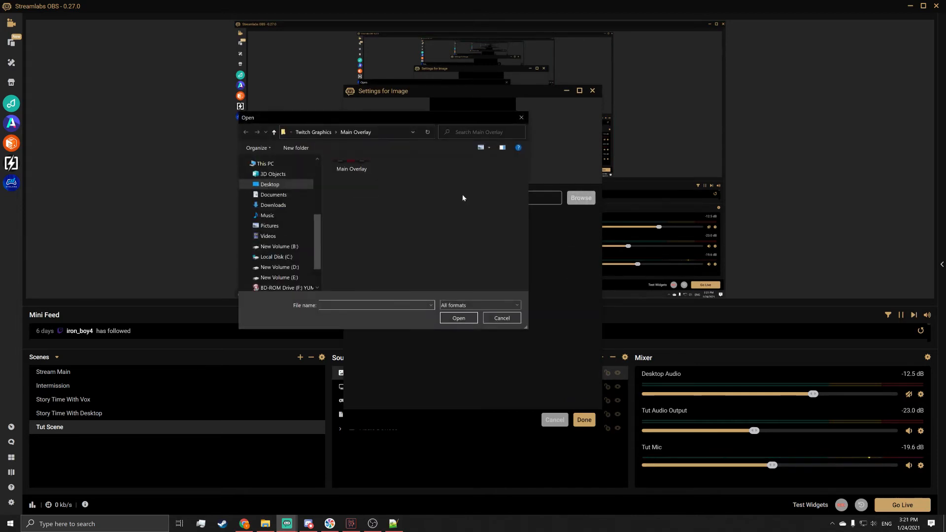
{"action": "left_click", "coordinate": [361, 166]}
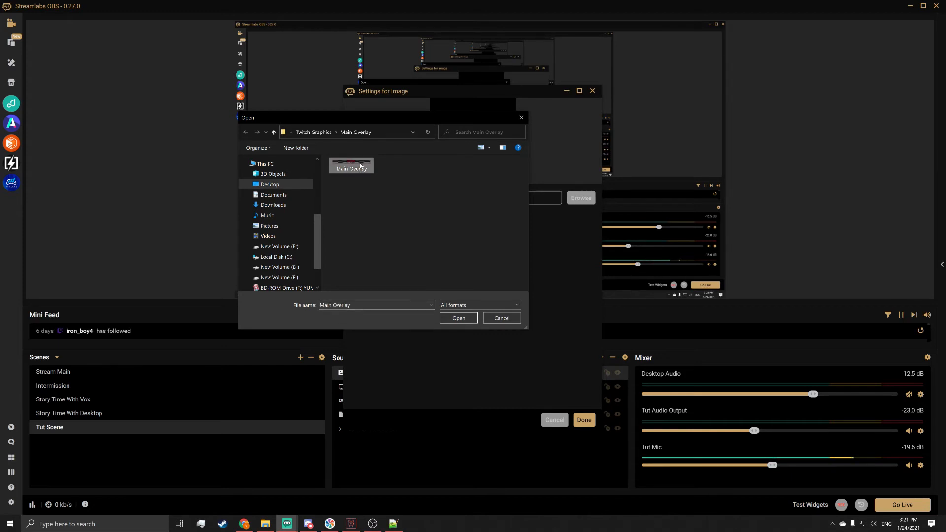
{"action": "left_click", "coordinate": [459, 317]}
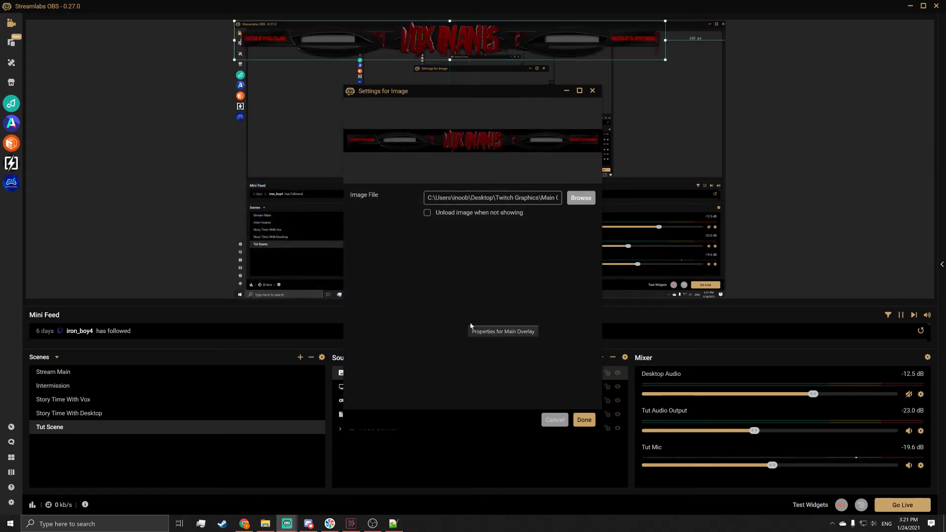
{"action": "left_click", "coordinate": [584, 420]}
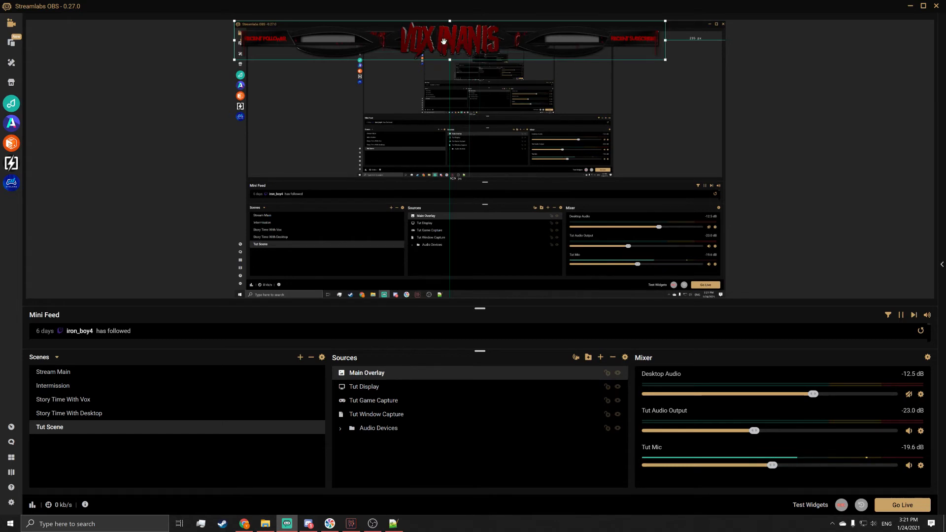
{"action": "left_click_drag", "start_coordinate": [443, 41], "coordinate": [474, 43]}
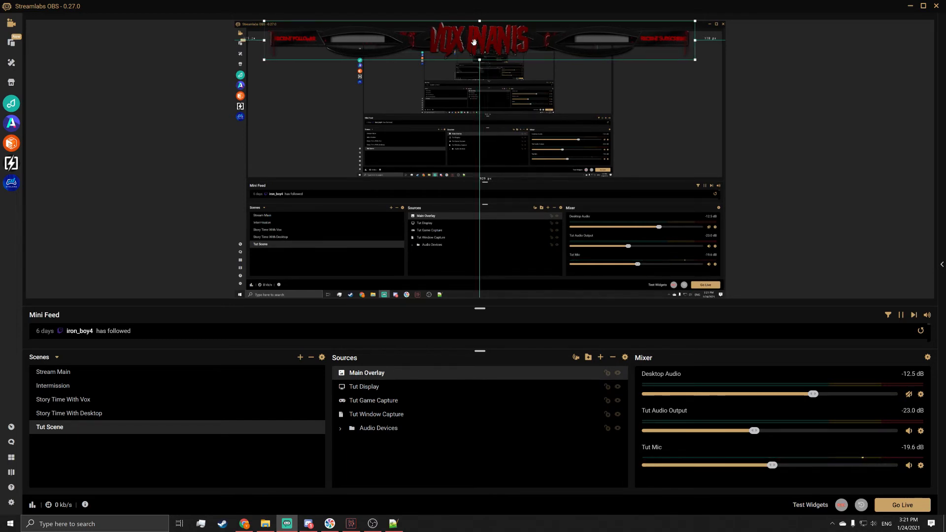
{"action": "left_click", "coordinate": [623, 141]}
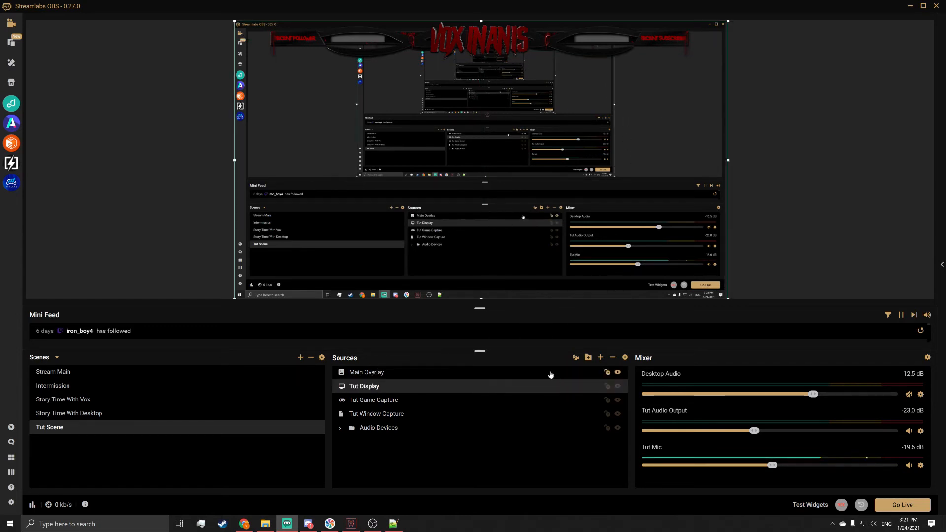
Add the existing Chatbox widget as a source in Tut Scene
{"action": "left_click", "coordinate": [600, 357]}
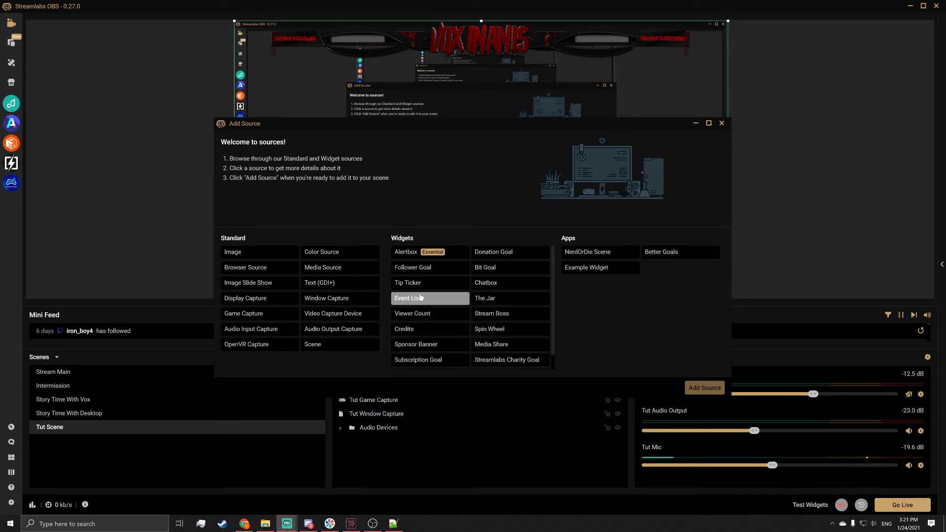
{"action": "left_click", "coordinate": [509, 282]}
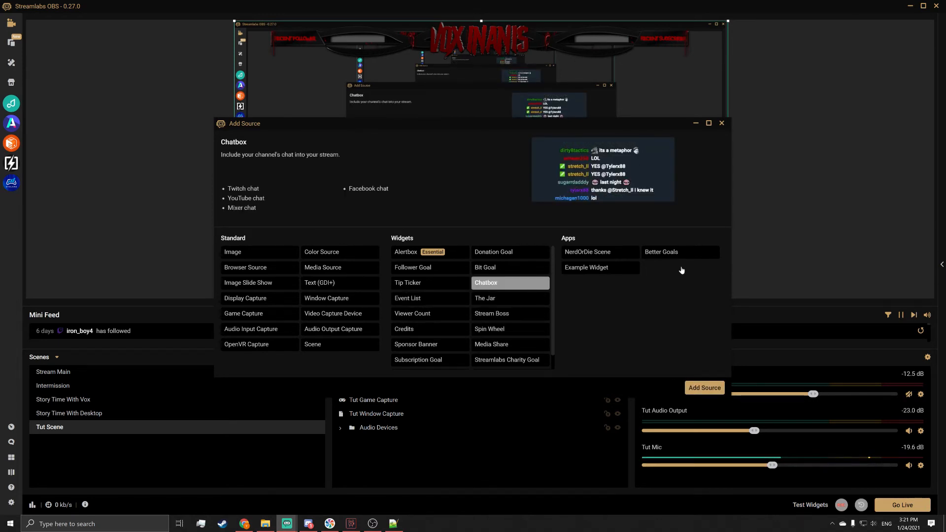
{"action": "left_click", "coordinate": [704, 388]}
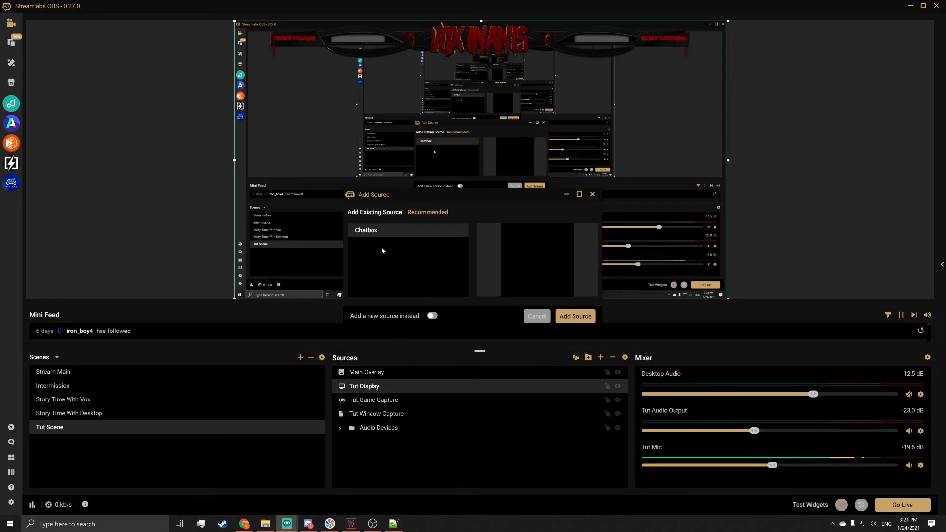
{"action": "left_click", "coordinate": [574, 317]}
Shrink the Chatbox and place it against the canvas's left edge, roughly midway down, below the overlay
{"action": "left_click_drag", "start_coordinate": [297, 90], "coordinate": [297, 144]}
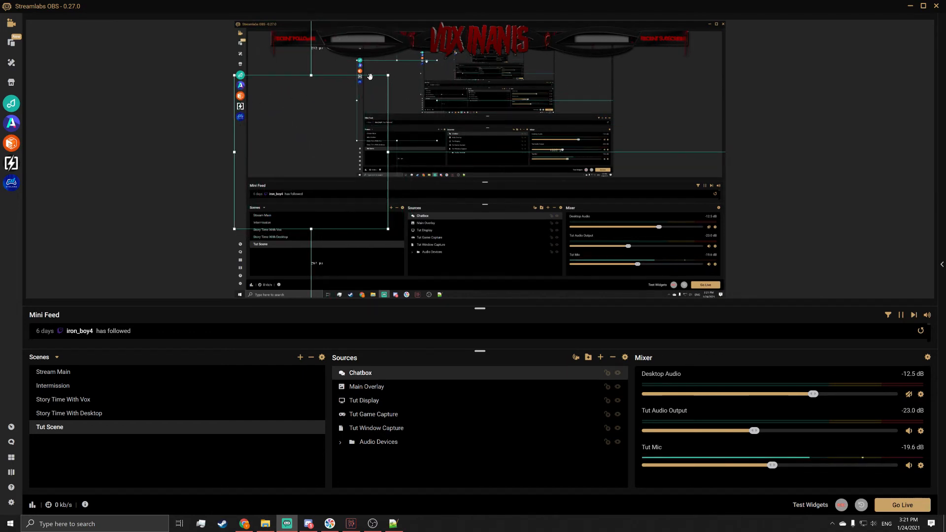
{"action": "left_click_drag", "start_coordinate": [388, 75], "coordinate": [294, 135]}
{"action": "left_click_drag", "start_coordinate": [279, 170], "coordinate": [282, 143]}
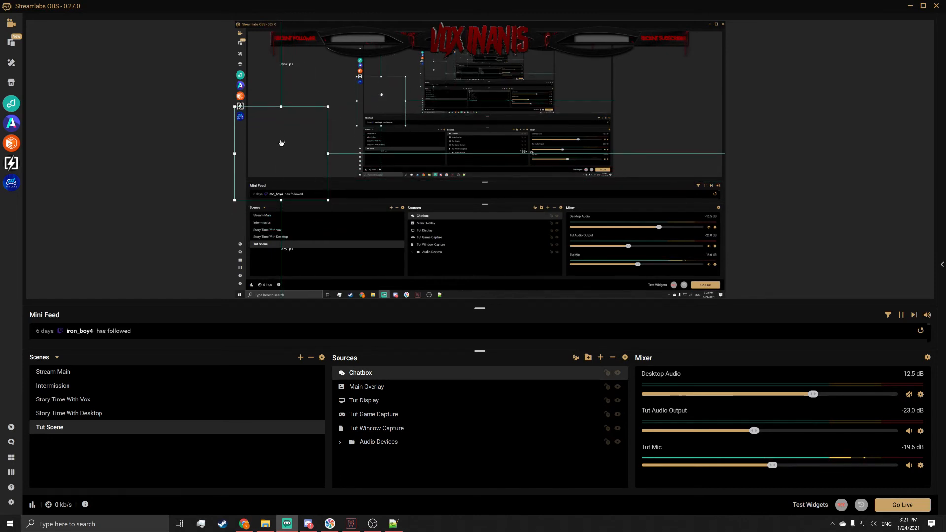
{"action": "left_click_drag", "start_coordinate": [281, 202], "coordinate": [286, 212]}
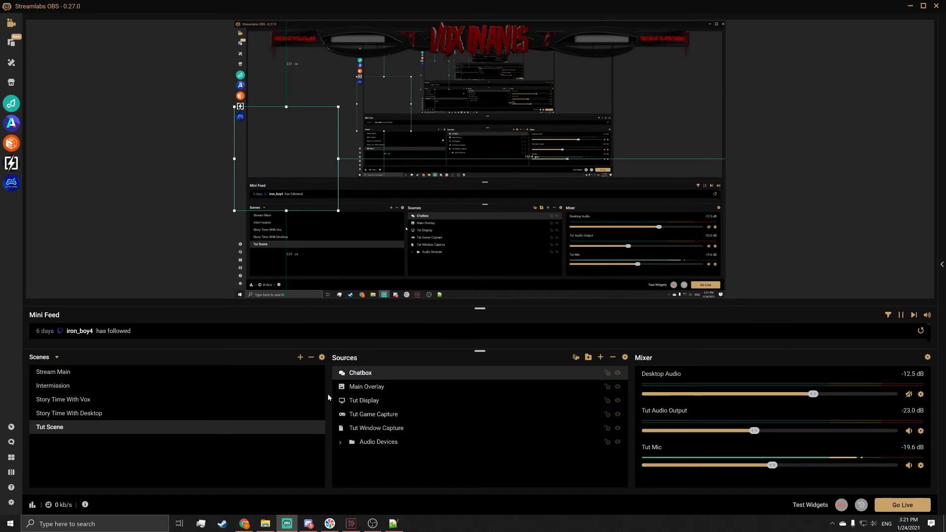
Preview the Clean, Boxed, Twitch and Chunky themes in the Chatbox settings, and set the theme back to Old School
{"action": "double_click", "coordinate": [359, 374]}
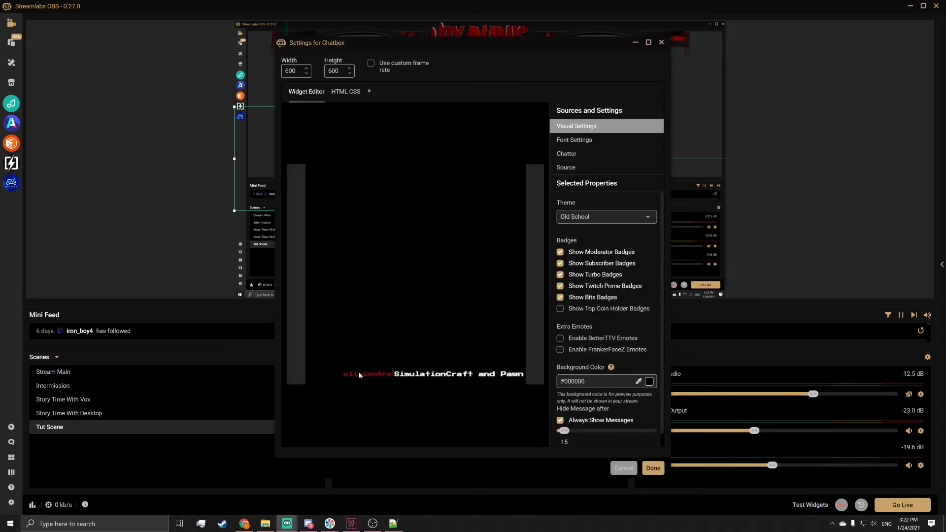
{"action": "left_click", "coordinate": [561, 217]}
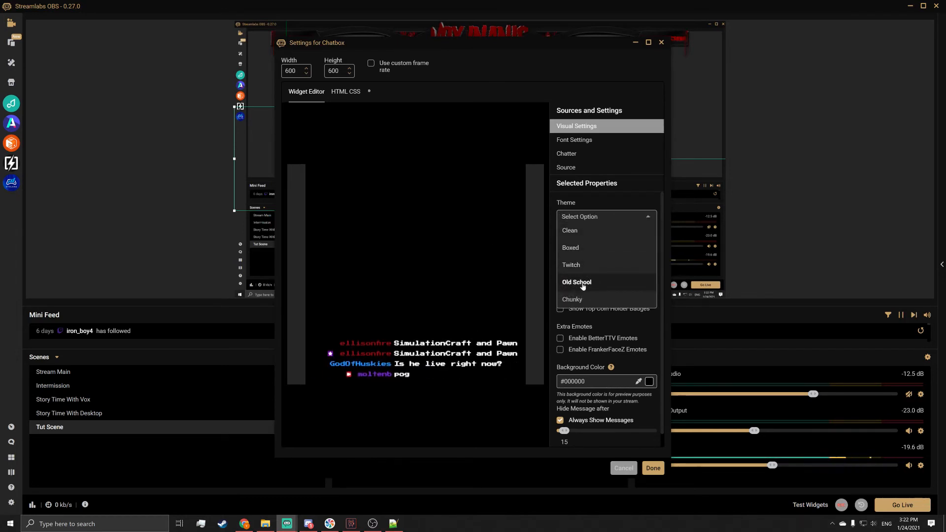
{"action": "left_click", "coordinate": [580, 232]}
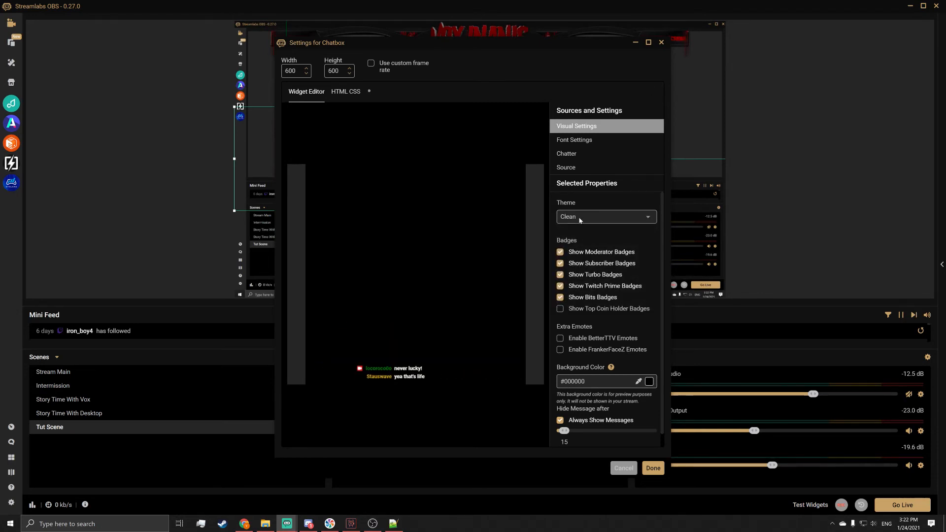
{"action": "left_click", "coordinate": [581, 219]}
{"action": "left_click", "coordinate": [583, 251]}
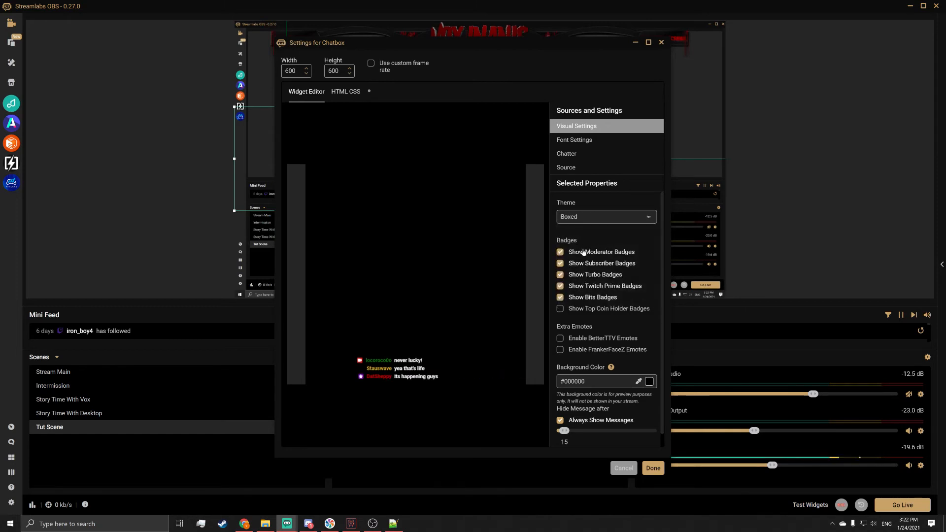
{"action": "left_click", "coordinate": [578, 219]}
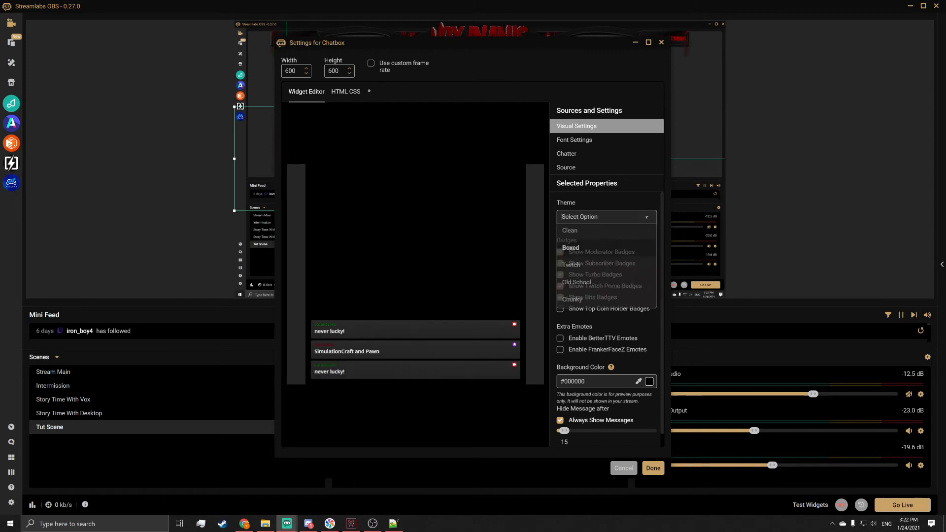
{"action": "left_click", "coordinate": [578, 263]}
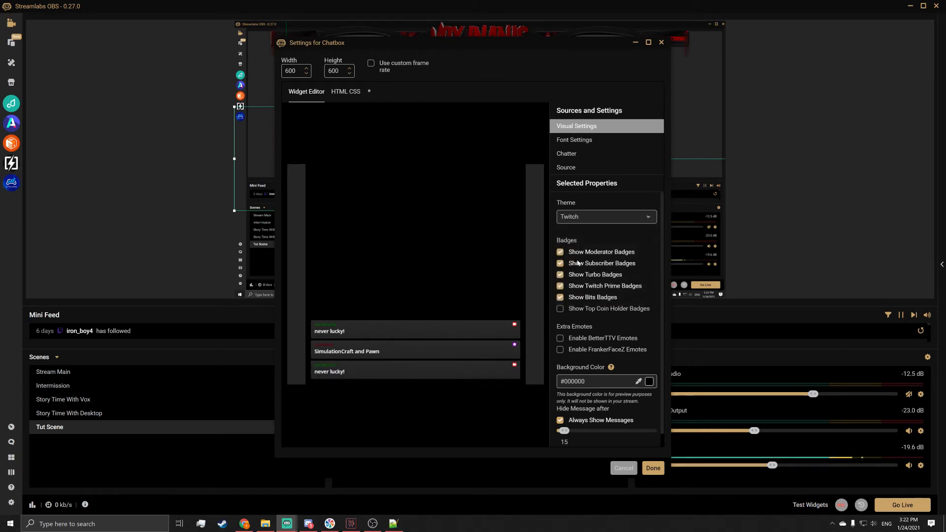
{"action": "left_click", "coordinate": [582, 219]}
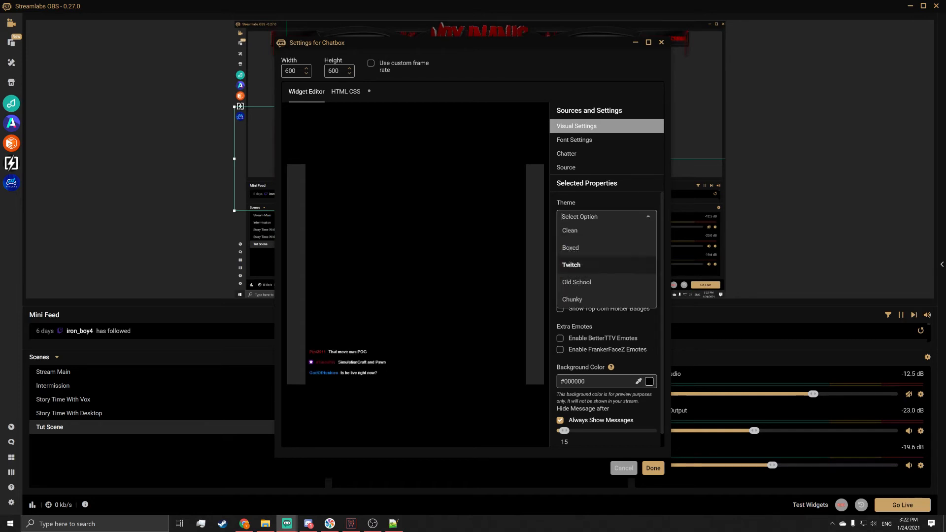
{"action": "left_click", "coordinate": [578, 298]}
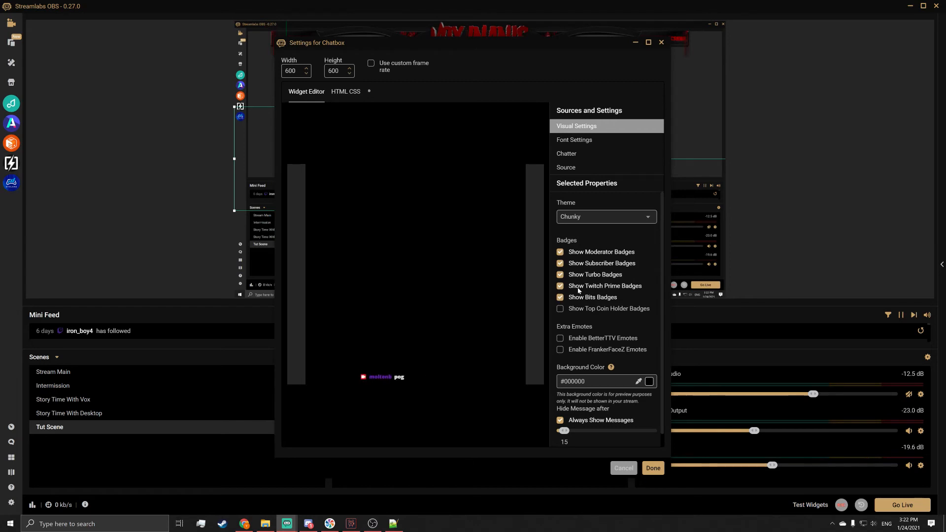
{"action": "left_click", "coordinate": [583, 224]}
{"action": "left_click", "coordinate": [611, 279]}
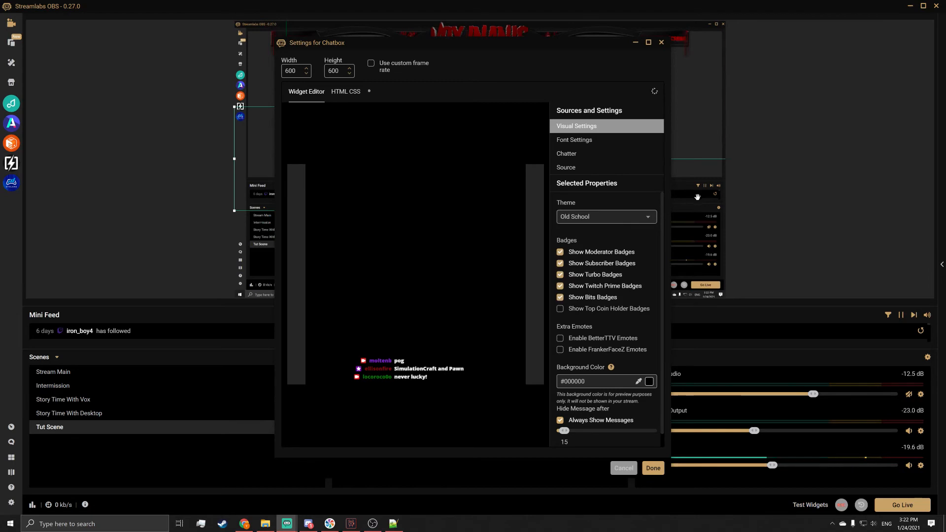
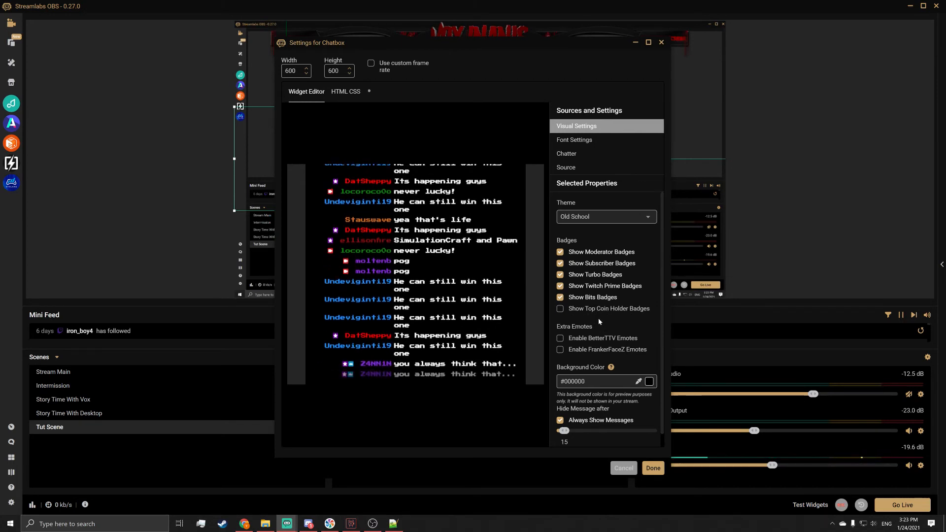
Review the Chatbox's remaining visual options and its font, chatter and source settings, and accept them
{"action": "scroll", "coordinate": [620, 314], "scroll_direction": "down", "scroll_amount": 1}
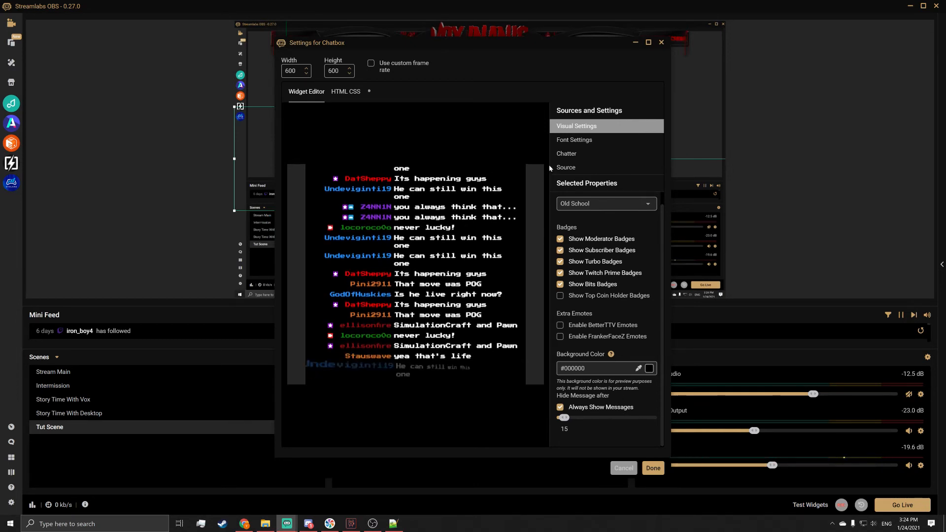
{"action": "left_click", "coordinate": [582, 142]}
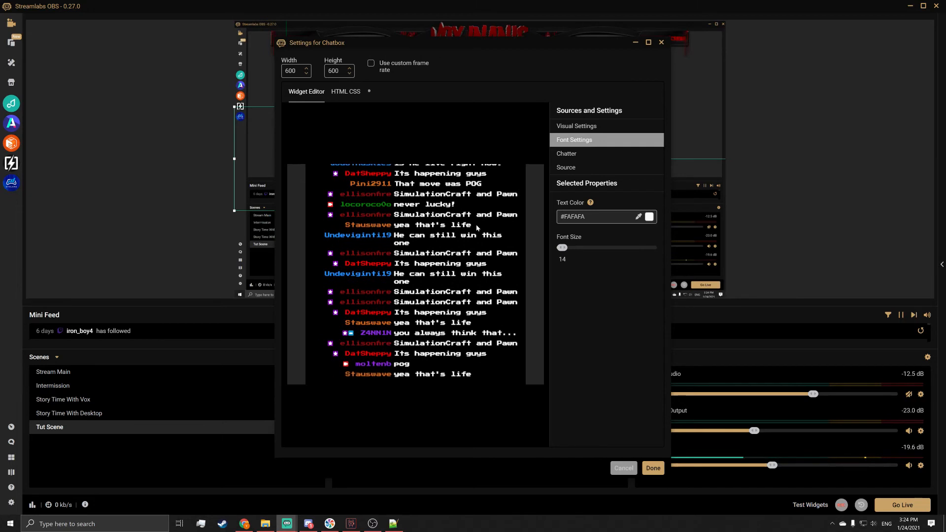
{"action": "left_click", "coordinate": [559, 156]}
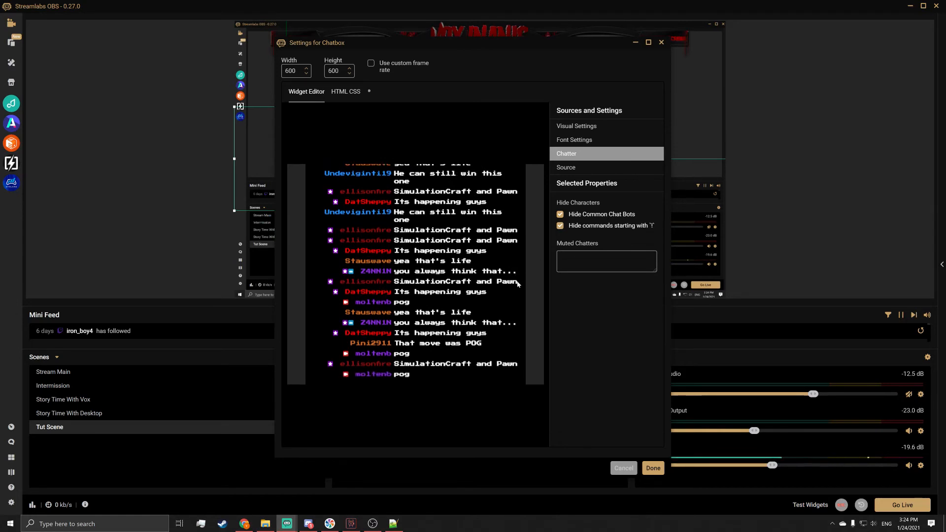
{"action": "left_click", "coordinate": [564, 168]}
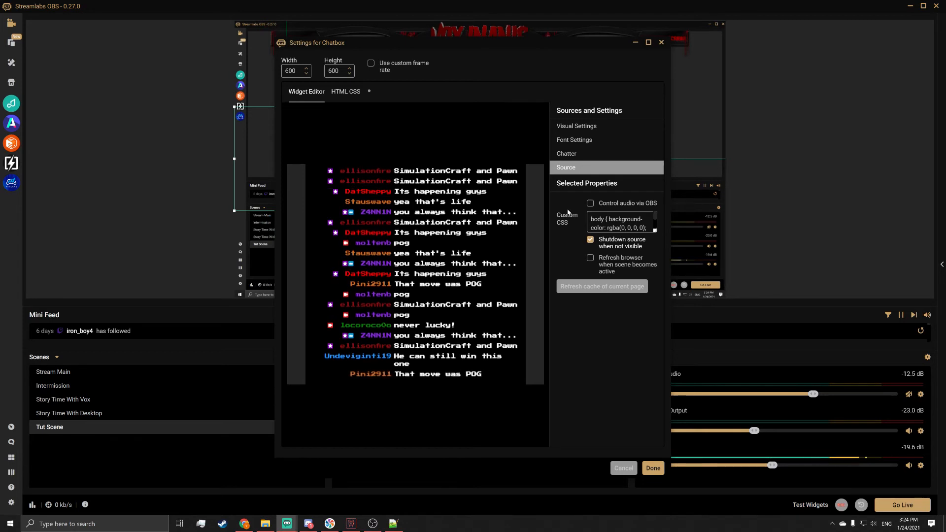
{"action": "left_click", "coordinate": [651, 467]}
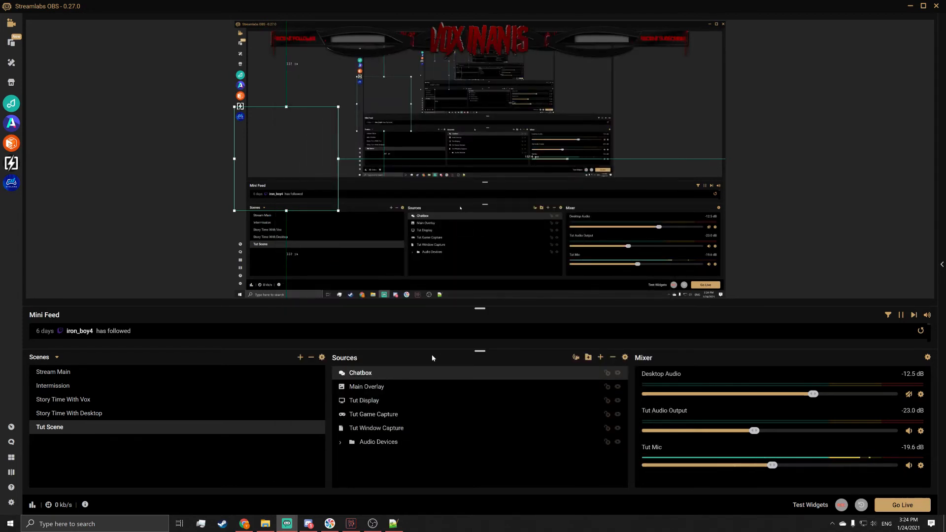
Add the existing Webcam Overlay image as a source in Tut Scene
{"action": "left_click", "coordinate": [601, 357]}
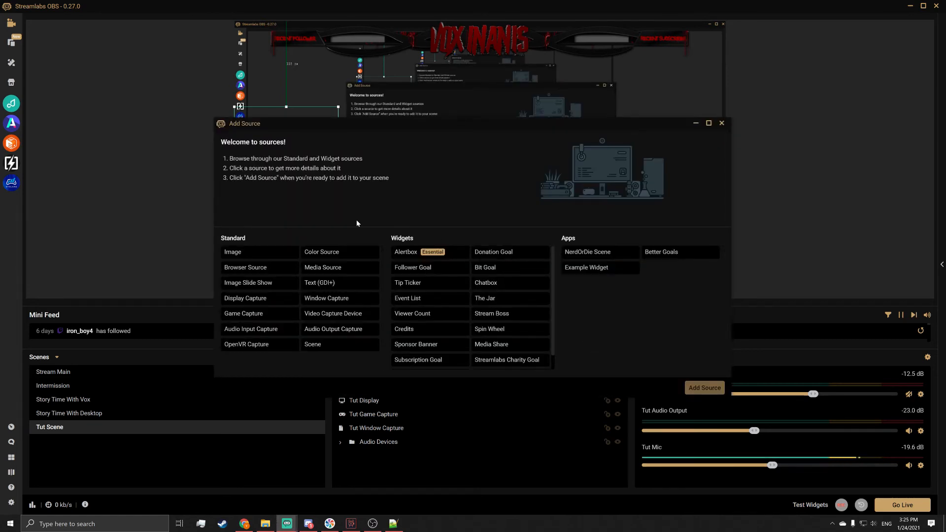
{"action": "double_click", "coordinate": [246, 251]}
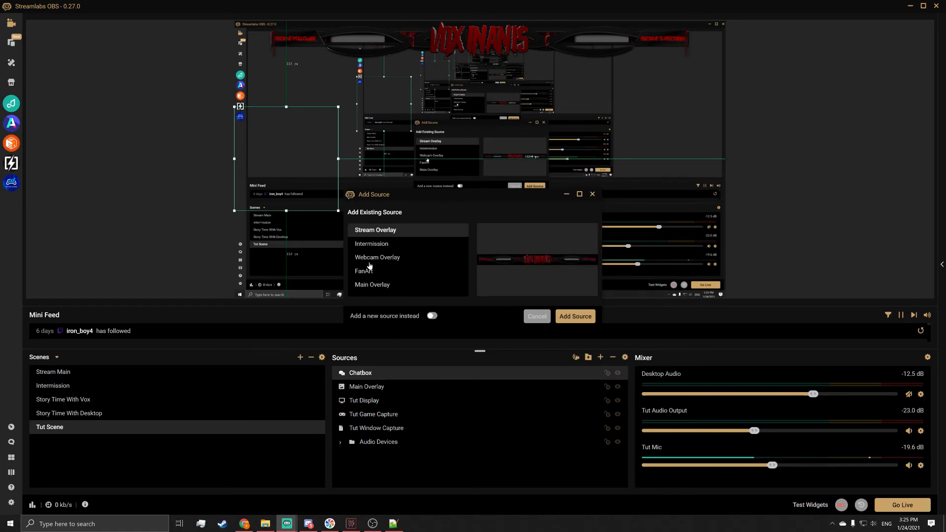
{"action": "left_click", "coordinate": [385, 258]}
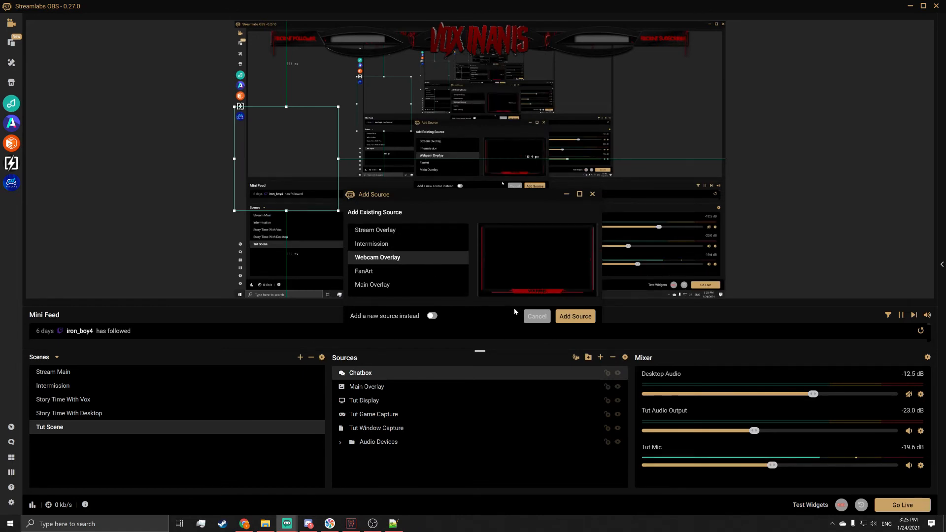
{"action": "left_click", "coordinate": [583, 319]}
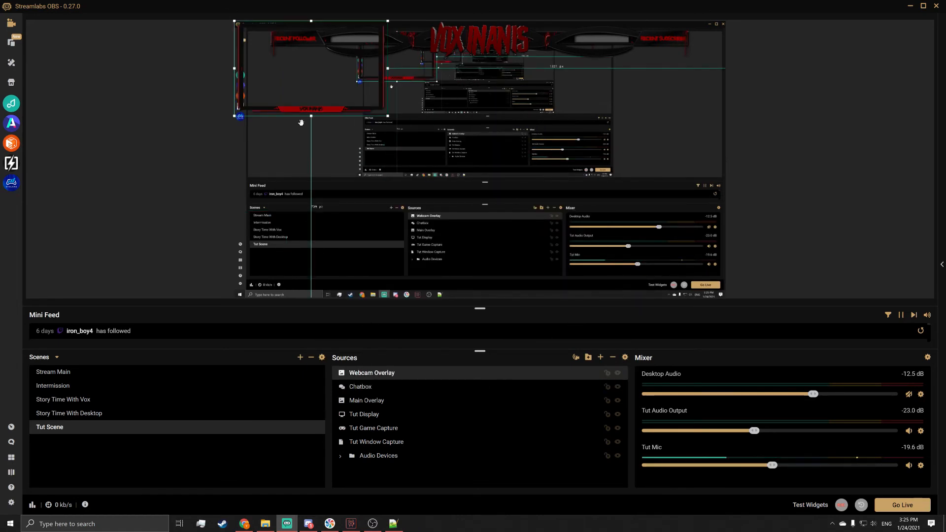
Shrink the Webcam Overlay and place it in the canvas's lower-left corner
{"action": "left_click_drag", "start_coordinate": [309, 117], "coordinate": [311, 288]}
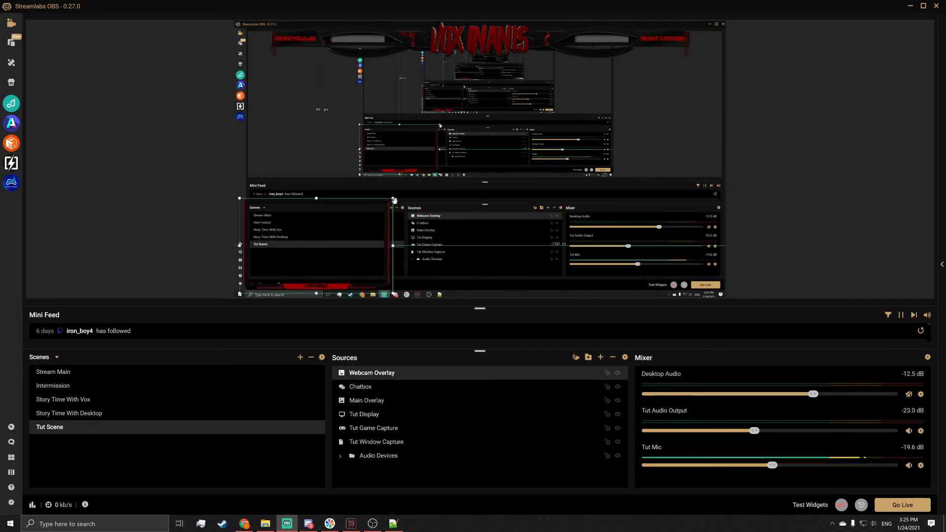
{"action": "left_click_drag", "start_coordinate": [393, 198], "coordinate": [346, 237]}
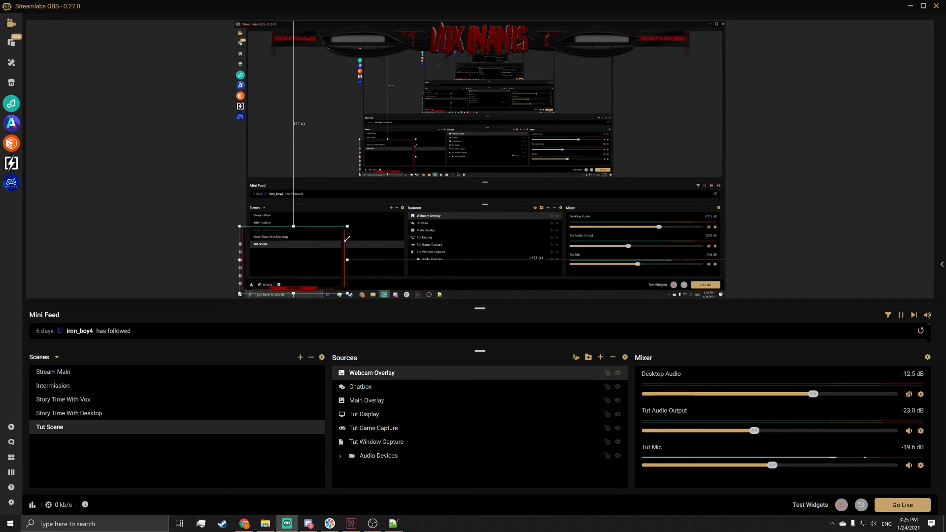
{"action": "left_click_drag", "start_coordinate": [287, 255], "coordinate": [285, 259]}
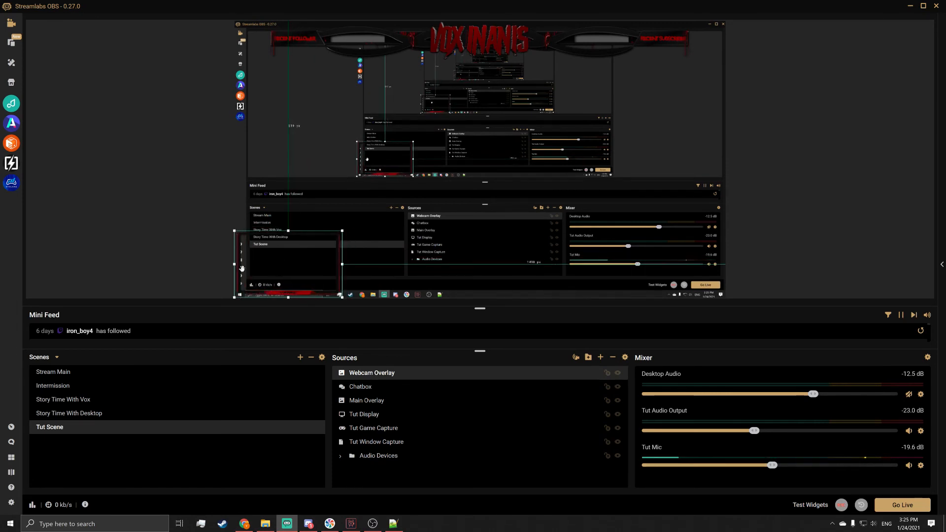
{"action": "left_click", "coordinate": [126, 228]}
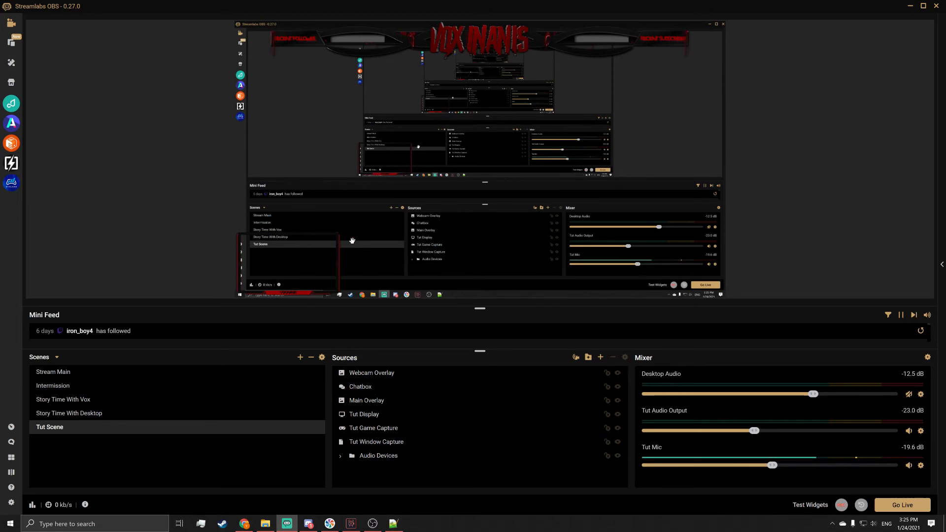
Add the existing Webcam video capture device as a source in Tut Scene
{"action": "left_click", "coordinate": [600, 358]}
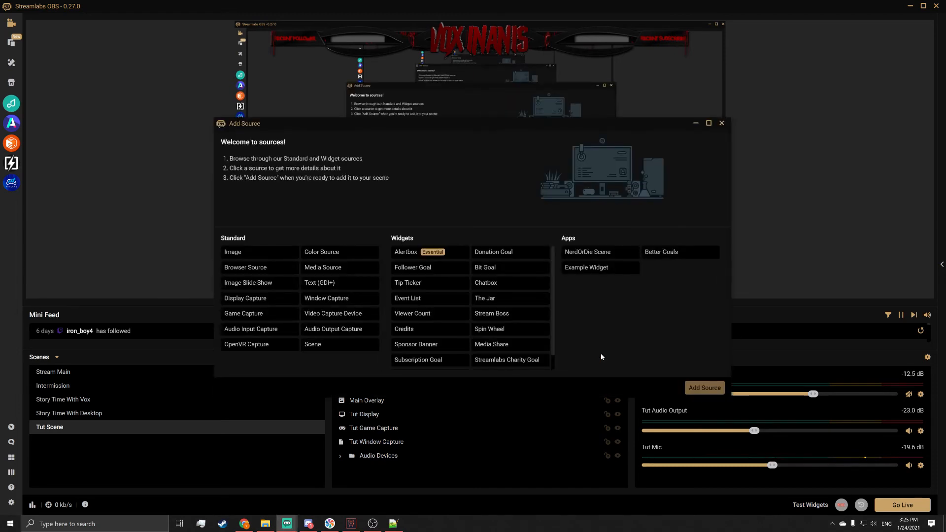
{"action": "left_click", "coordinate": [312, 318]}
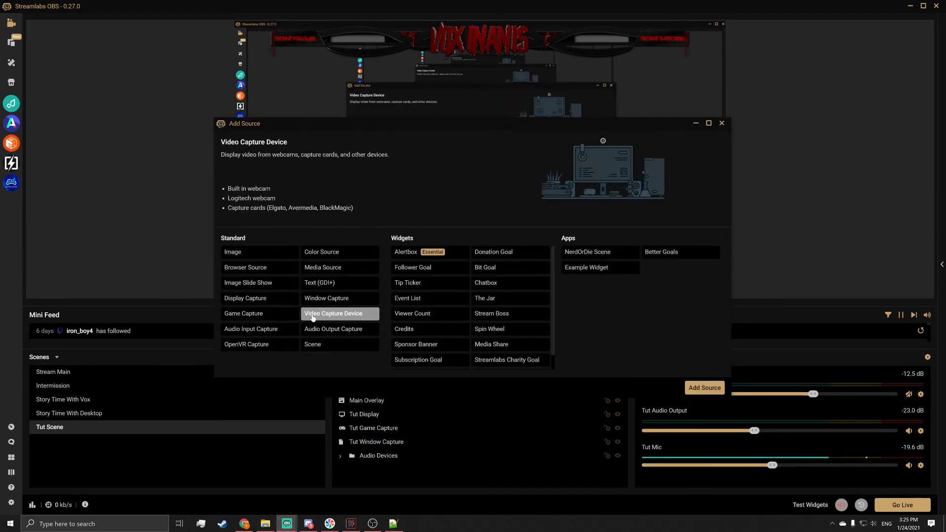
{"action": "left_click", "coordinate": [697, 388]}
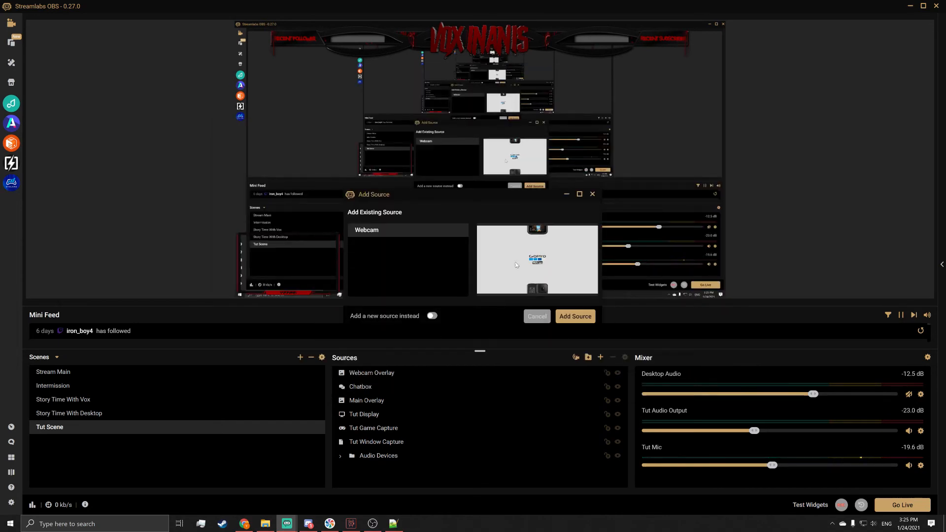
{"action": "left_click", "coordinate": [570, 317]}
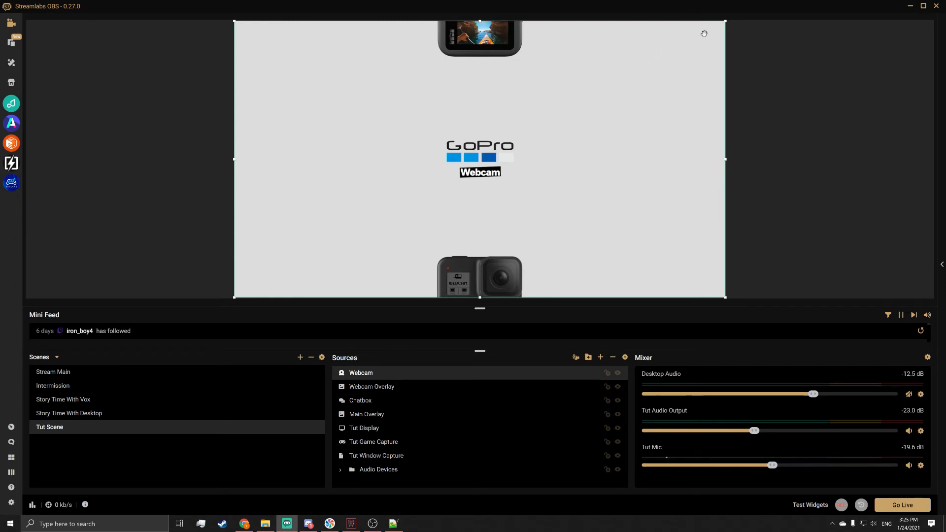
Scale the Webcam to fit inside the Webcam Overlay frame and order it directly beneath Webcam Overlay in the sources
{"action": "left_click_drag", "start_coordinate": [725, 21], "coordinate": [310, 260]}
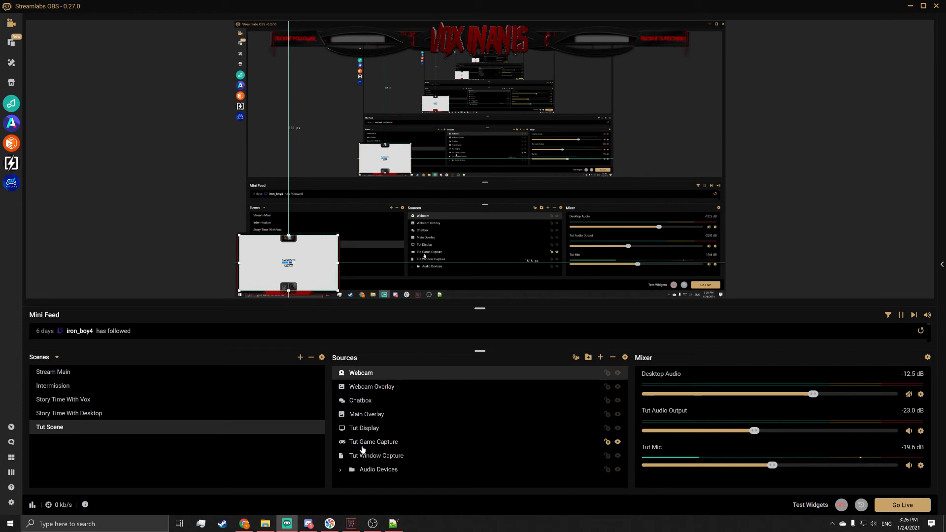
{"action": "left_click", "coordinate": [120, 207]}
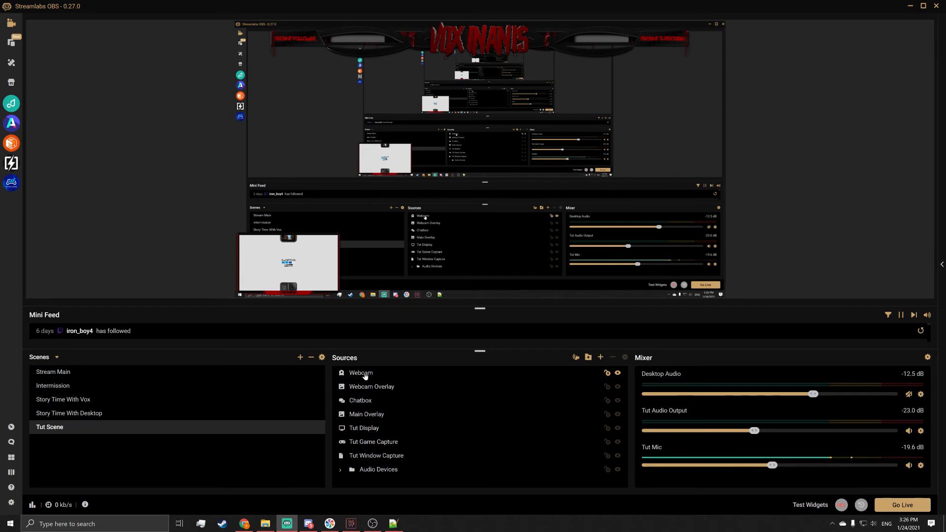
{"action": "left_click_drag", "start_coordinate": [365, 376], "coordinate": [371, 397]}
{"action": "left_click", "coordinate": [177, 252]}
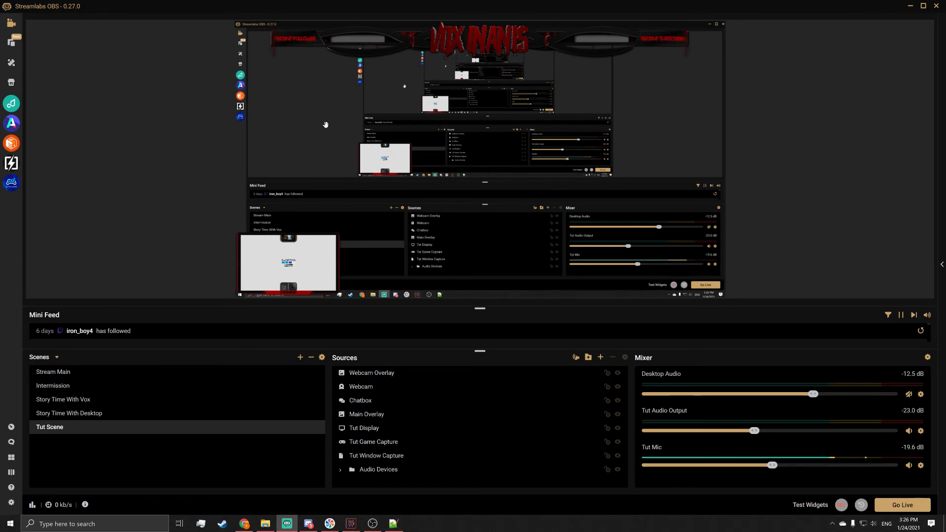
Add the existing Alertbox widget to Tut Scene and place it, shrunk, against the canvas's right edge below the main overlay
{"action": "left_click", "coordinate": [600, 358]}
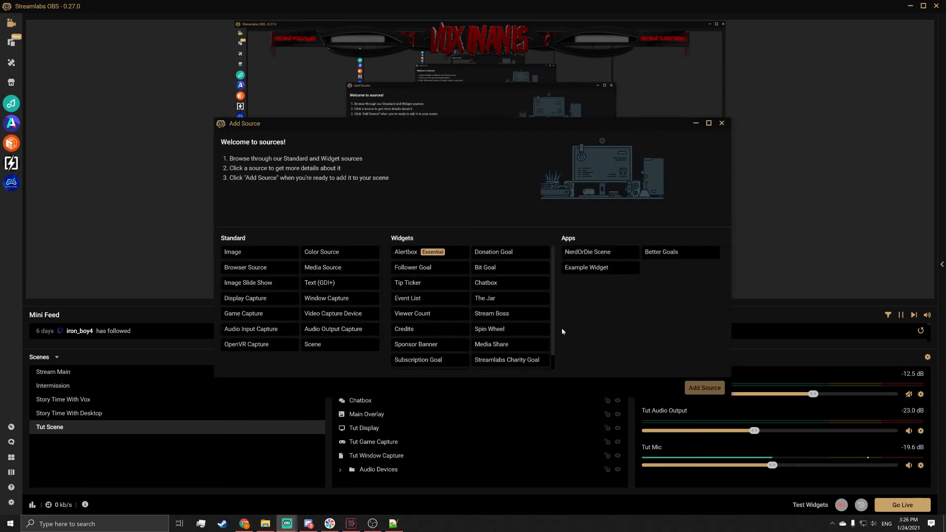
{"action": "left_click", "coordinate": [400, 253]}
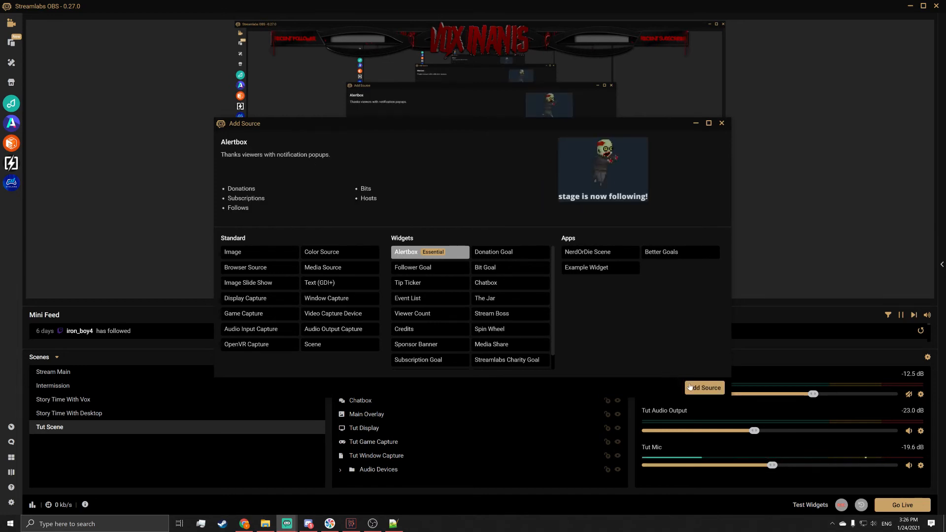
{"action": "left_click", "coordinate": [704, 388]}
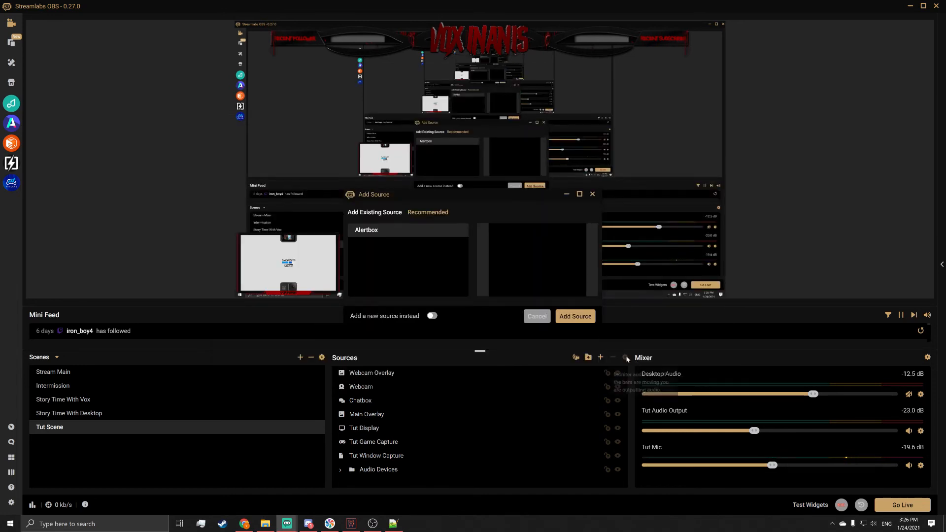
{"action": "left_click", "coordinate": [575, 316]}
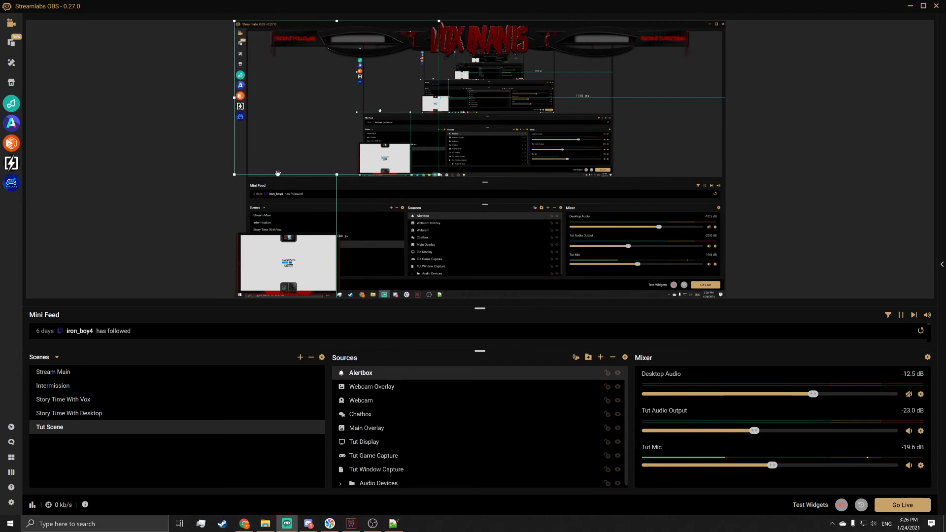
{"action": "left_click_drag", "start_coordinate": [234, 174], "coordinate": [338, 97]}
{"action": "left_click_drag", "start_coordinate": [383, 70], "coordinate": [666, 109]}
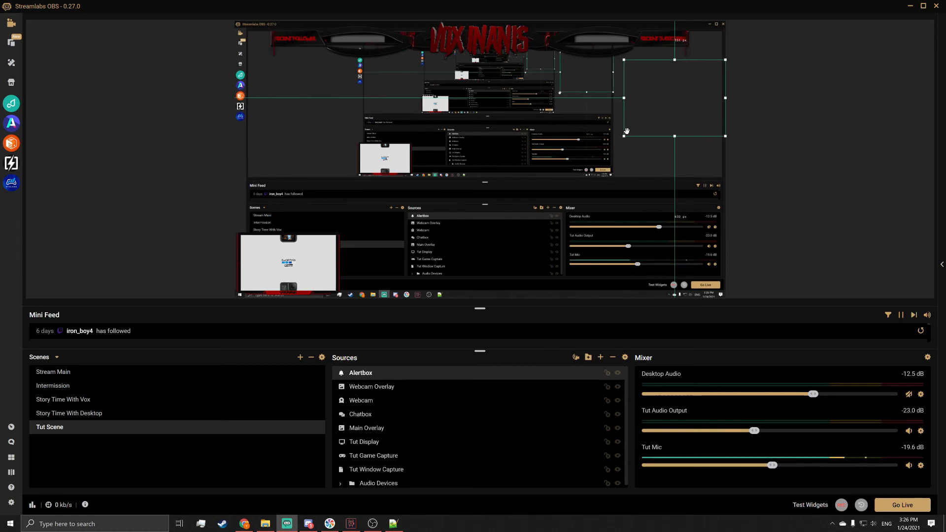
Examine the Alertbox's Follows alert, including its title message settings and the available fonts
{"action": "double_click", "coordinate": [394, 374]}
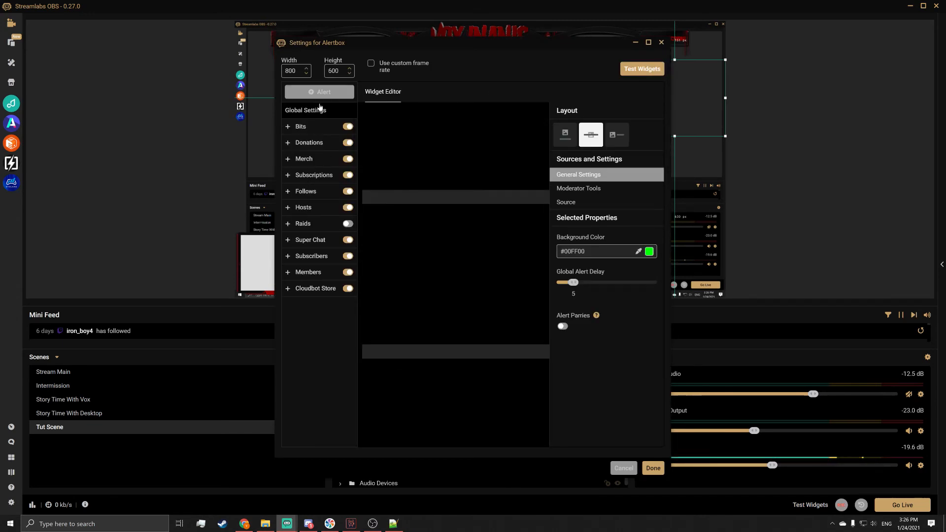
{"action": "left_click", "coordinate": [311, 196]}
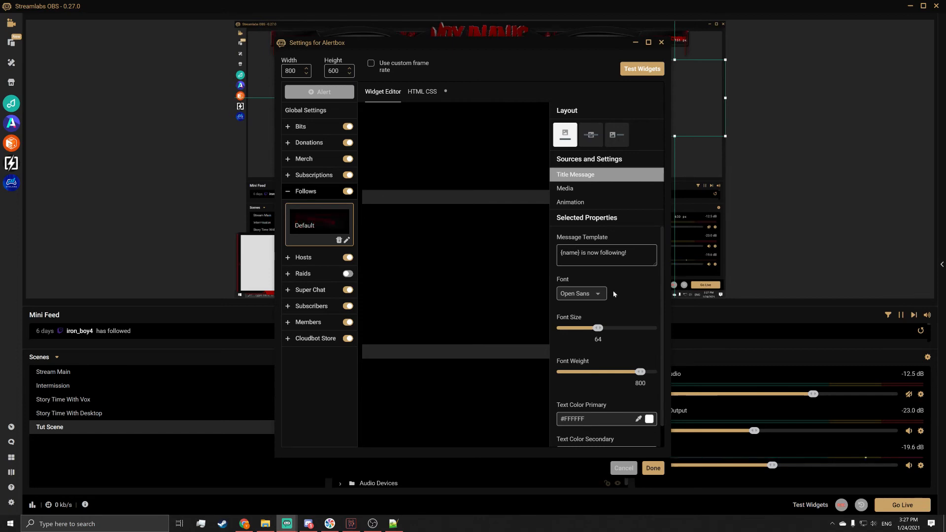
{"action": "scroll", "coordinate": [613, 293], "scroll_direction": "down", "scroll_amount": 1}
{"action": "left_click", "coordinate": [597, 271]}
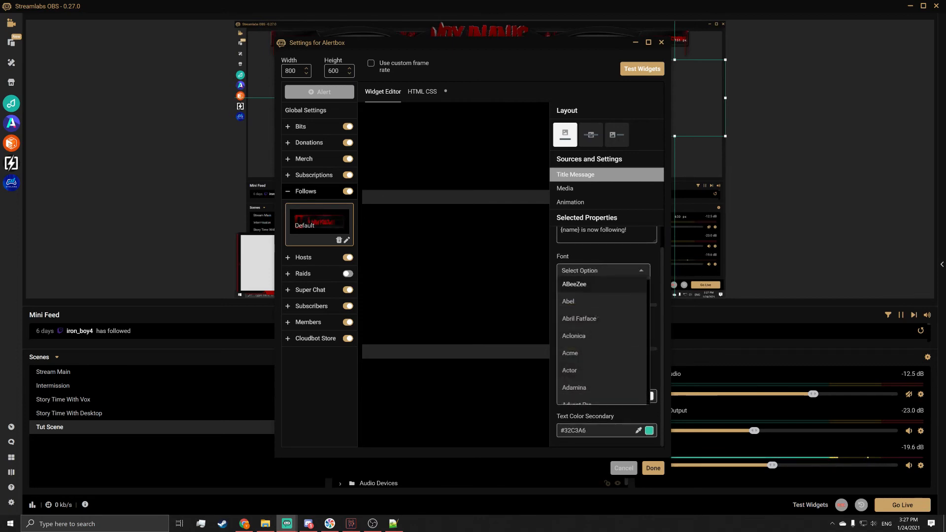
{"action": "scroll", "coordinate": [604, 312], "scroll_direction": "down", "scroll_amount": 6}
{"action": "scroll", "coordinate": [604, 313], "scroll_direction": "down", "scroll_amount": 10}
{"action": "scroll", "coordinate": [601, 309], "scroll_direction": "down", "scroll_amount": 12}
{"action": "scroll", "coordinate": [602, 309], "scroll_direction": "down", "scroll_amount": 2}
{"action": "left_click", "coordinate": [603, 270]}
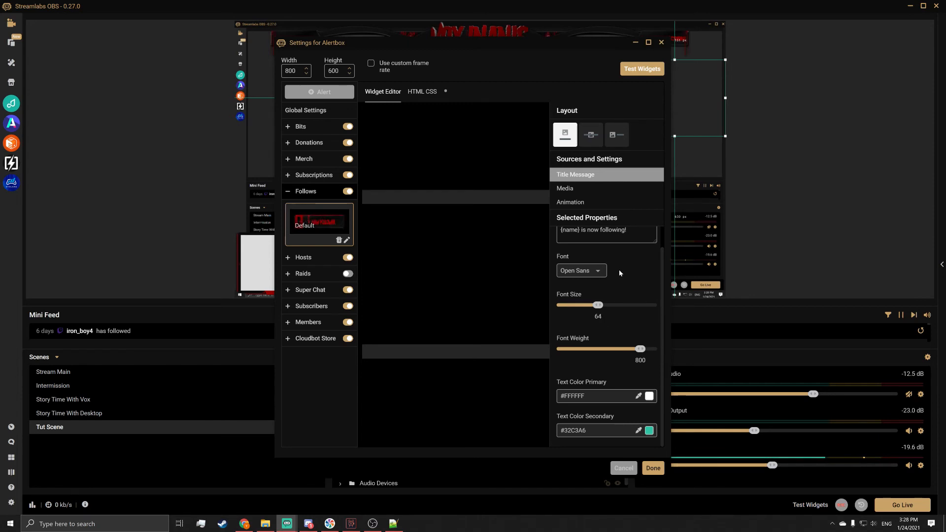
Review the Follows alert's media settings and browse the stock images in the Media Gallery, keeping the current file
{"action": "left_click", "coordinate": [558, 191]}
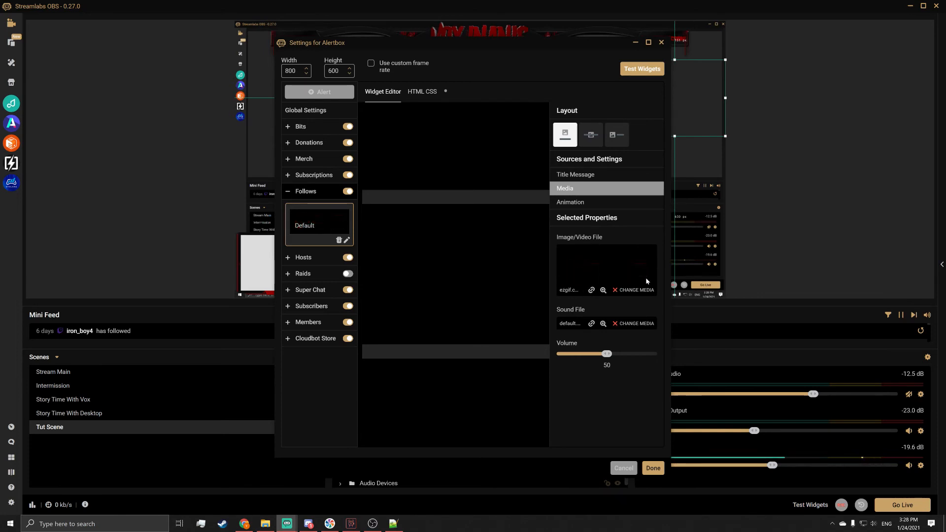
{"action": "left_click", "coordinate": [636, 290]}
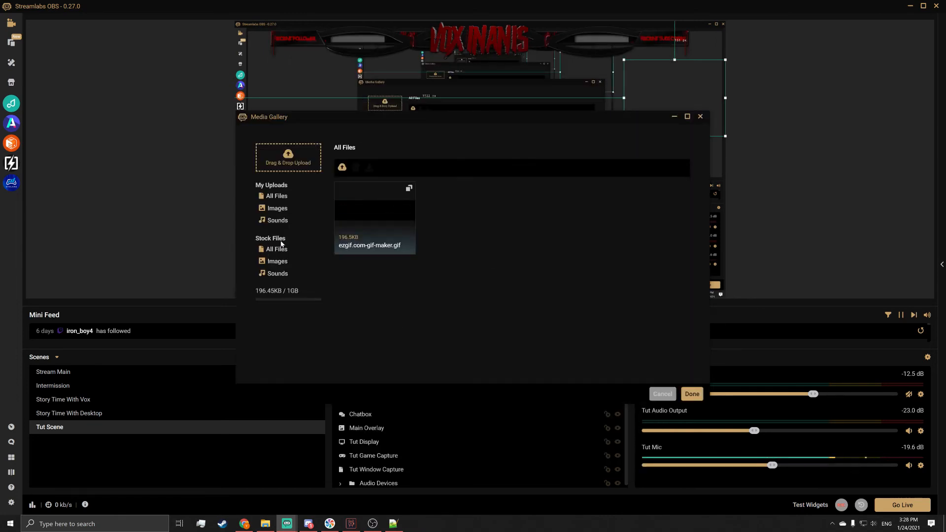
{"action": "left_click", "coordinate": [276, 262]}
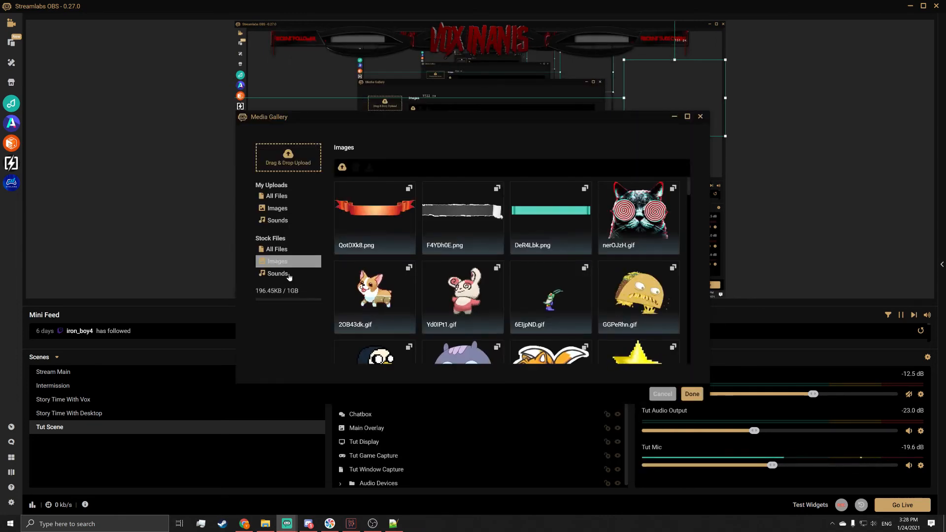
{"action": "scroll", "coordinate": [639, 264], "scroll_direction": "down", "scroll_amount": 2}
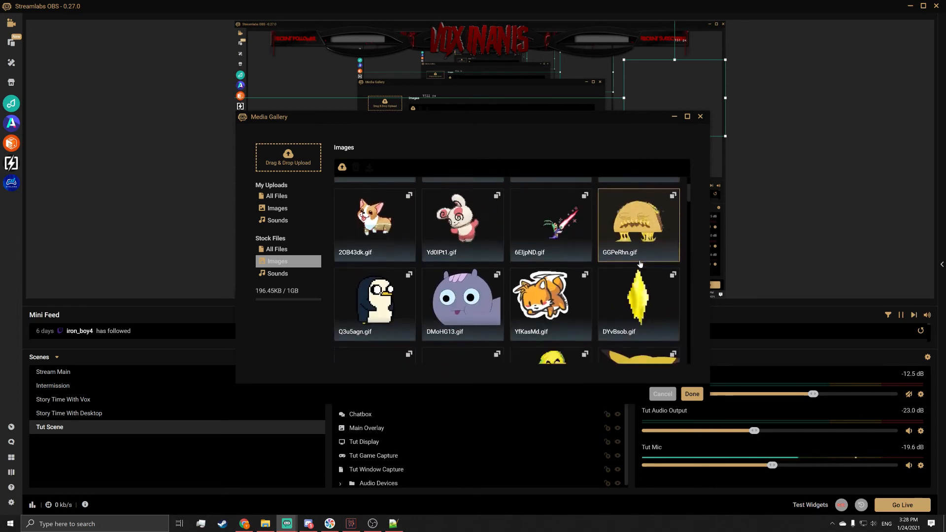
{"action": "scroll", "coordinate": [639, 264], "scroll_direction": "down", "scroll_amount": 7}
{"action": "scroll", "coordinate": [639, 264], "scroll_direction": "down", "scroll_amount": 8}
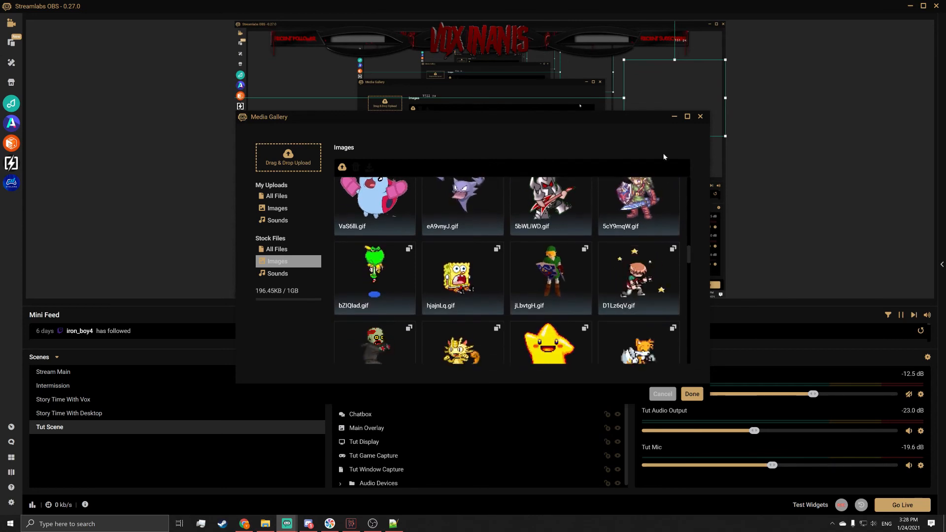
{"action": "left_click", "coordinate": [689, 394]}
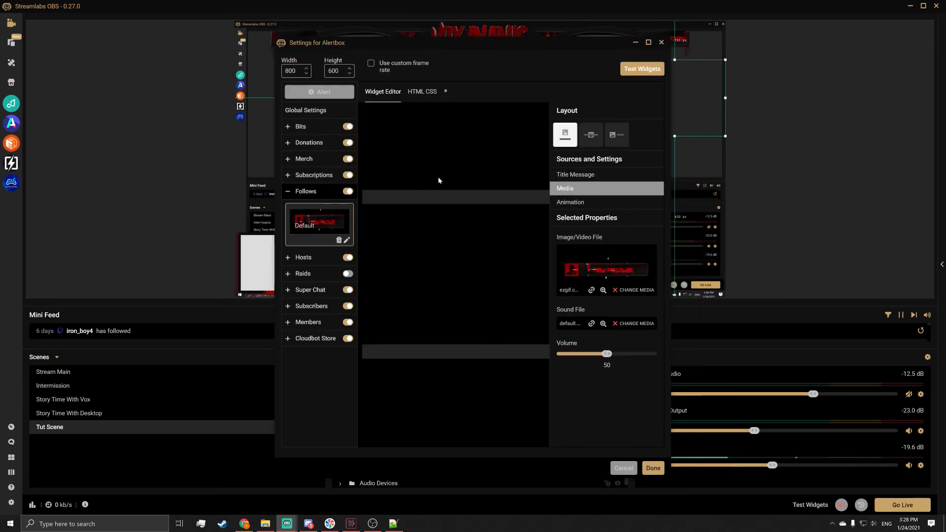
Review the Follows alert's show and hide animation options, and accept the Alertbox settings
{"action": "left_click", "coordinate": [590, 203]}
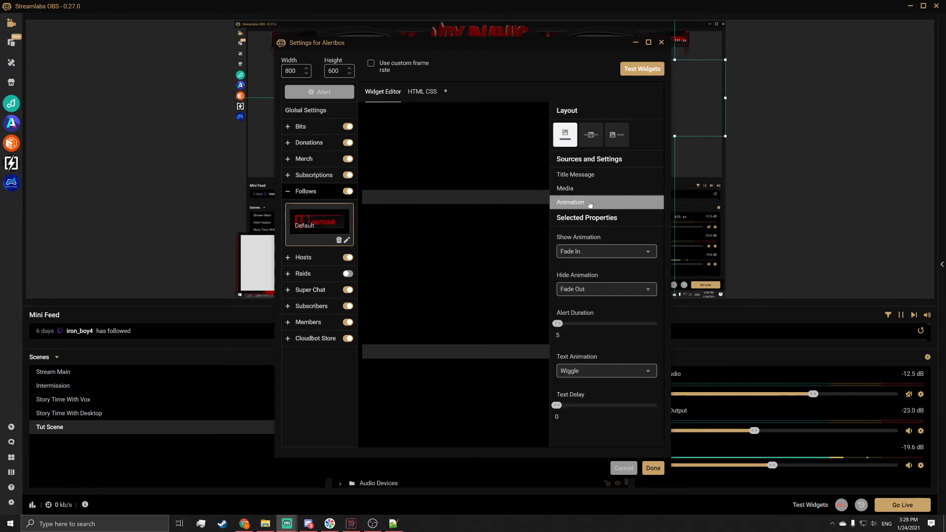
{"action": "left_click", "coordinate": [608, 252]}
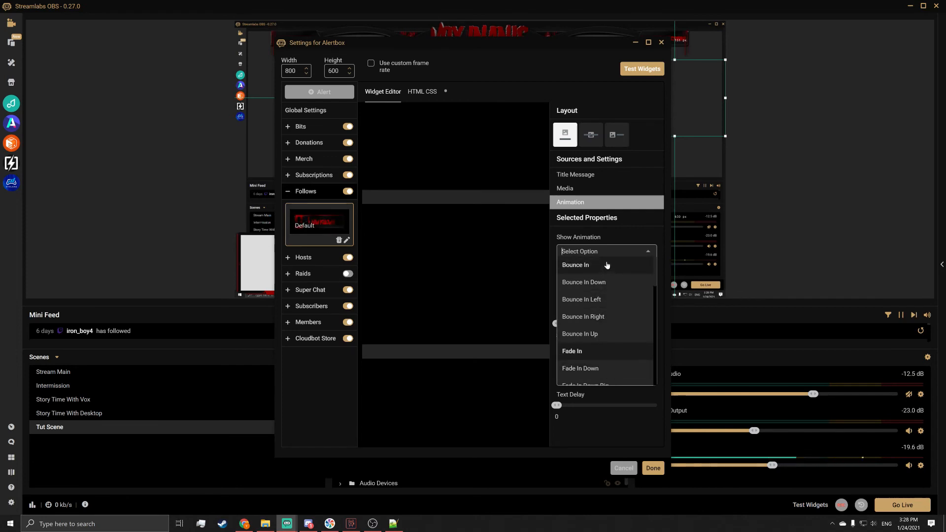
{"action": "left_click", "coordinate": [611, 246]}
{"action": "left_click", "coordinate": [605, 290]}
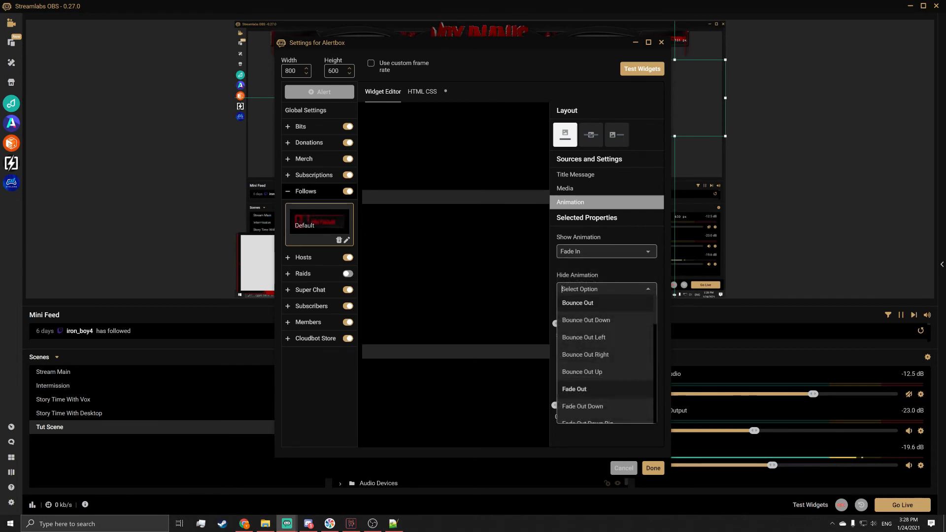
{"action": "left_click", "coordinate": [613, 264]}
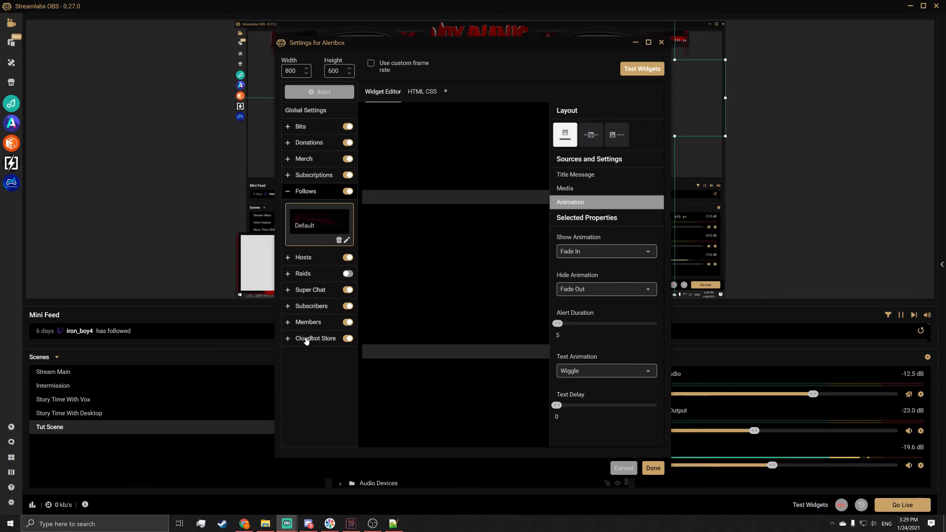
{"action": "left_click", "coordinate": [653, 468]}
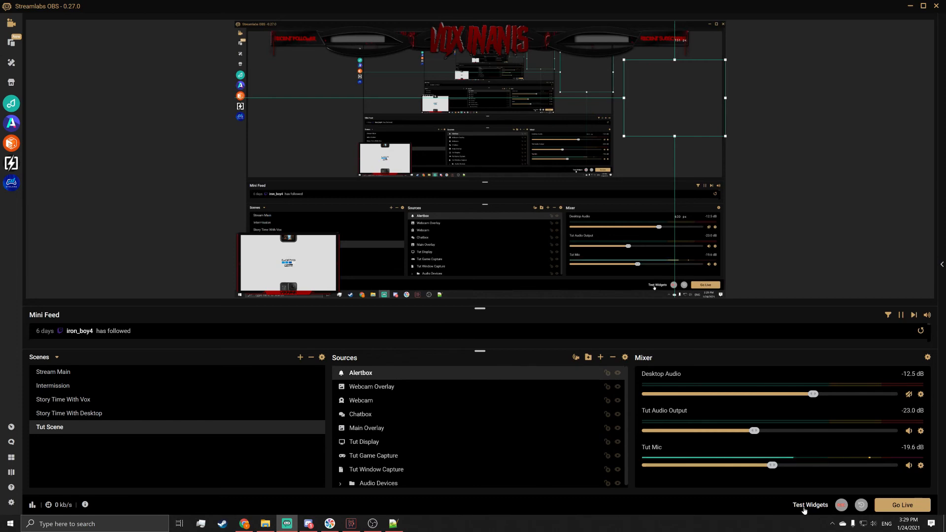
Fire test Follow alerts, moving the Alertbox up between tests so it overlaps the main overlay's right end
{"action": "mouse_move", "coordinate": [804, 509]}
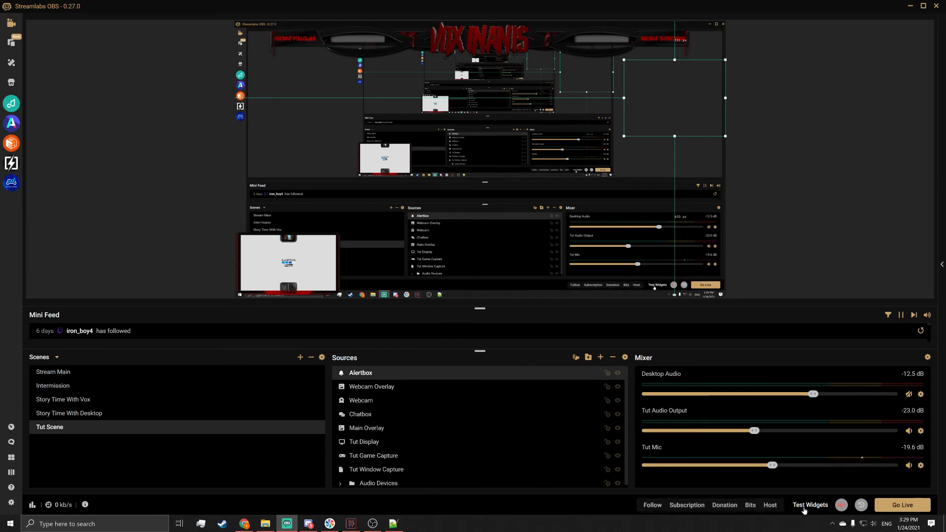
{"action": "left_click", "coordinate": [649, 508]}
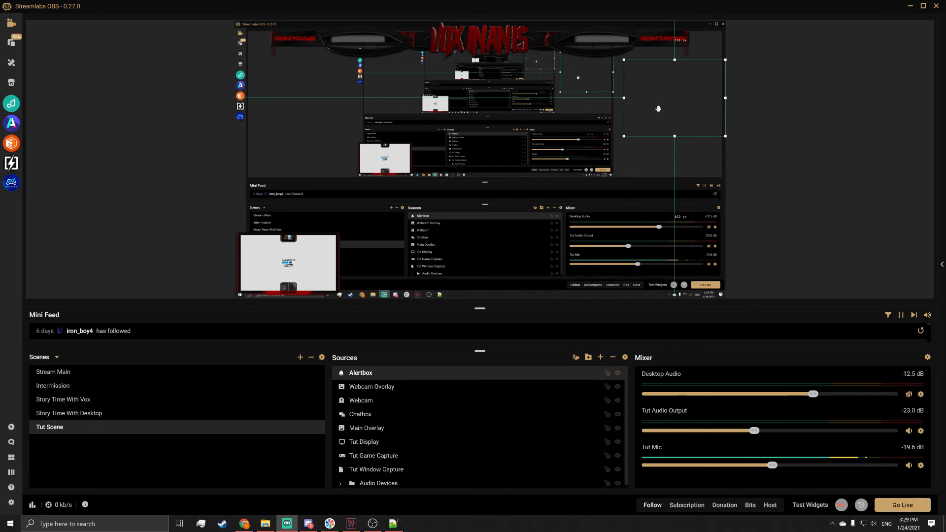
{"action": "left_click_drag", "start_coordinate": [658, 107], "coordinate": [659, 86]}
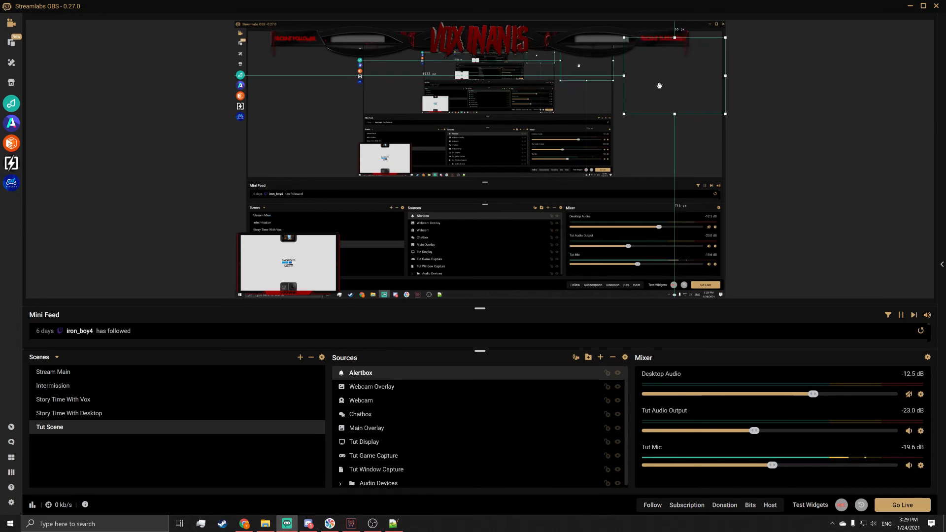
{"action": "left_click", "coordinate": [652, 504]}
Add a new Stream Label widget source named Stream Label to Tut Scene instead of reusing an existing one
{"action": "left_click", "coordinate": [329, 37]}
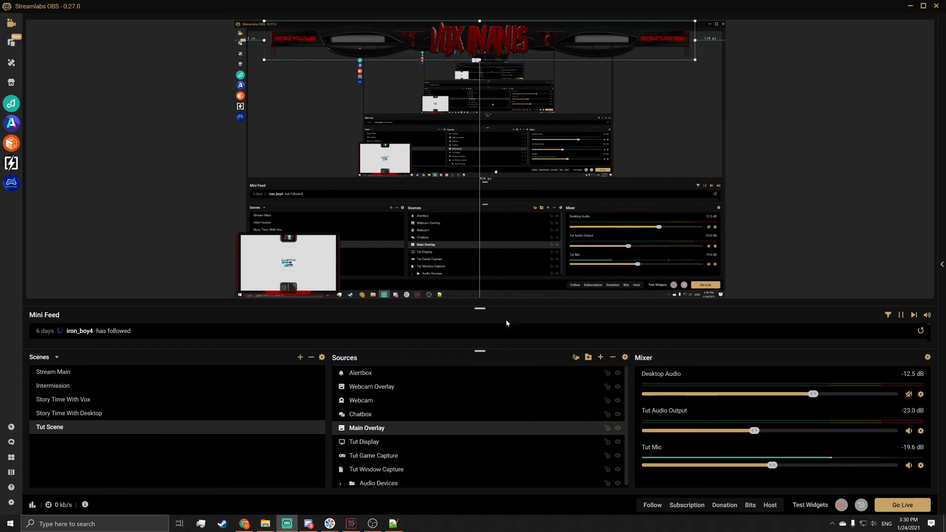
{"action": "left_click", "coordinate": [600, 358]}
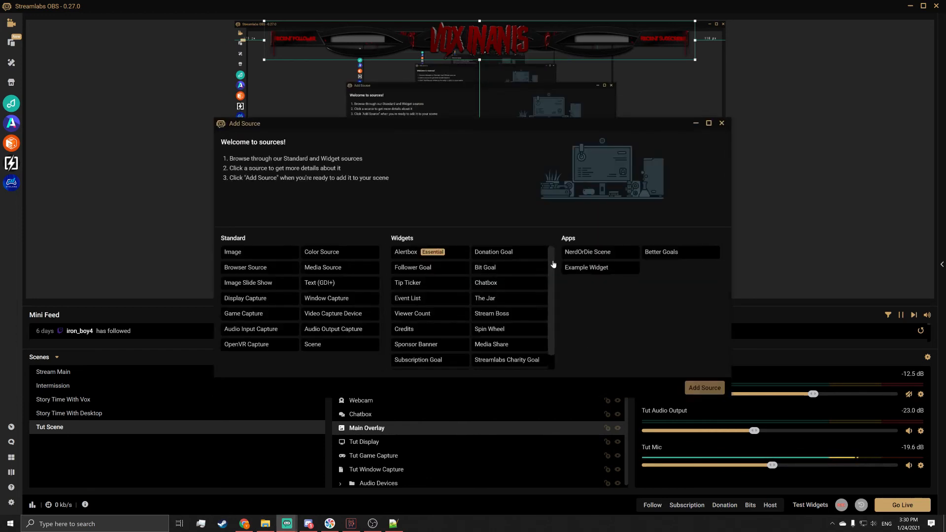
{"action": "scroll", "coordinate": [444, 344], "scroll_direction": "down", "scroll_amount": 1}
{"action": "left_click", "coordinate": [444, 359]}
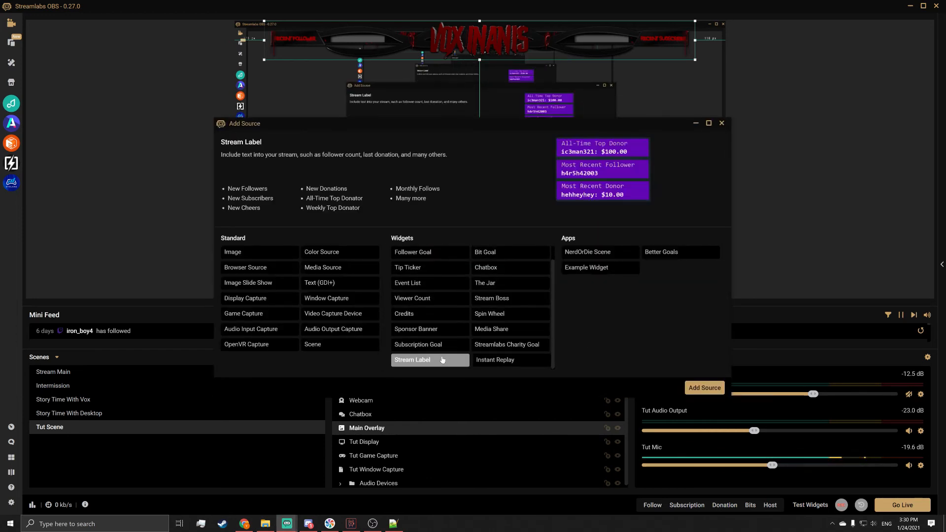
{"action": "left_click", "coordinate": [699, 388]}
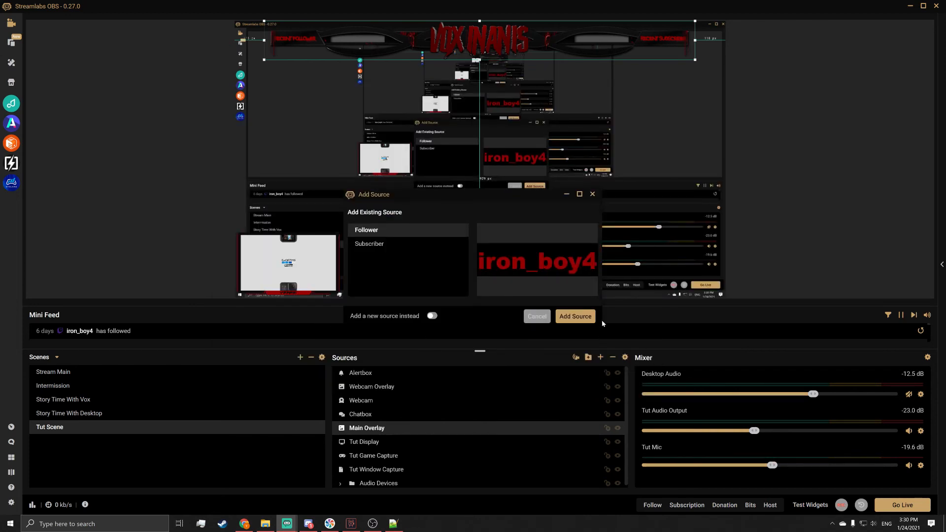
{"action": "left_click", "coordinate": [432, 316]}
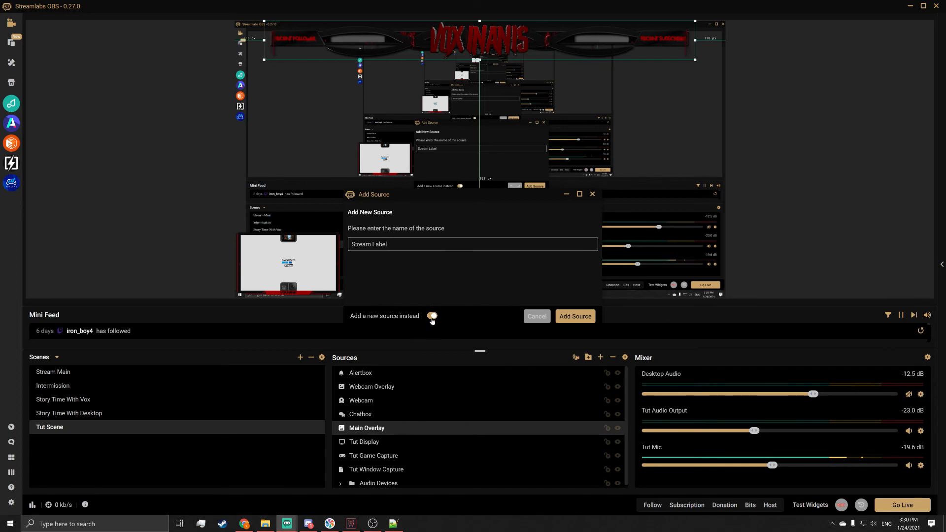
{"action": "left_click", "coordinate": [575, 315]}
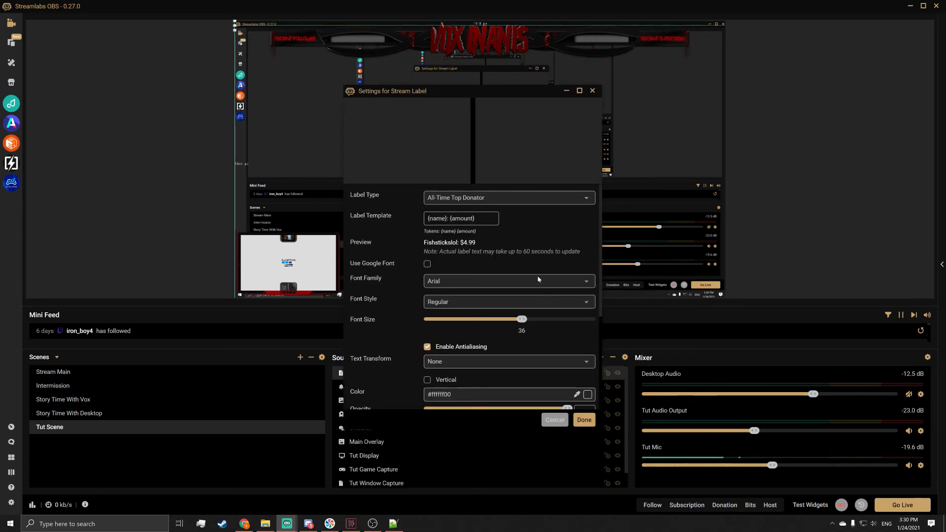
Find the recent label types and set the stream label's type to Most Recent Follower
{"action": "left_click", "coordinate": [521, 199]}
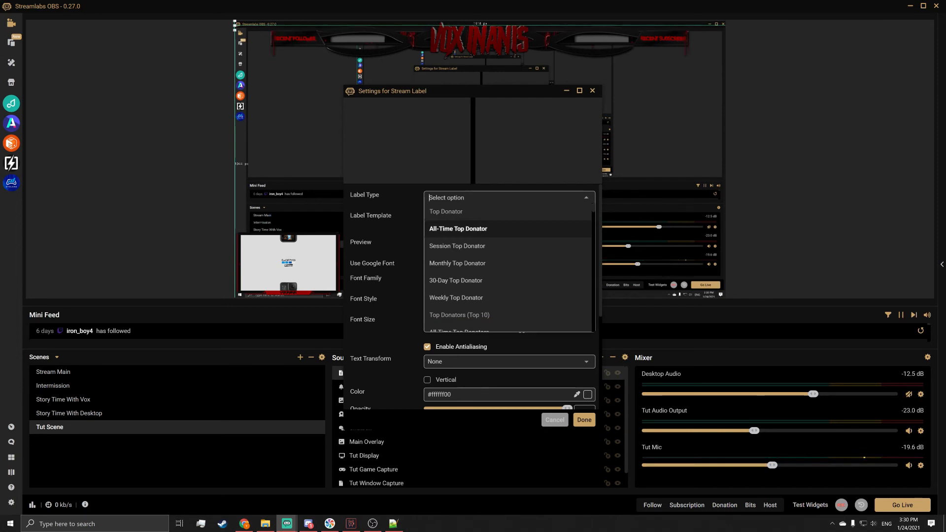
{"action": "type", "text": "recent"}
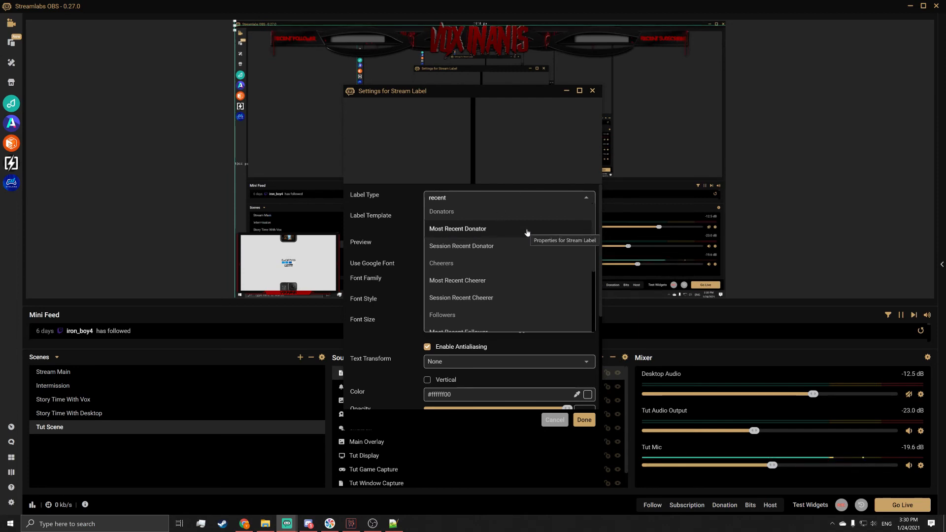
{"action": "scroll", "coordinate": [525, 234], "scroll_direction": "down", "scroll_amount": 2}
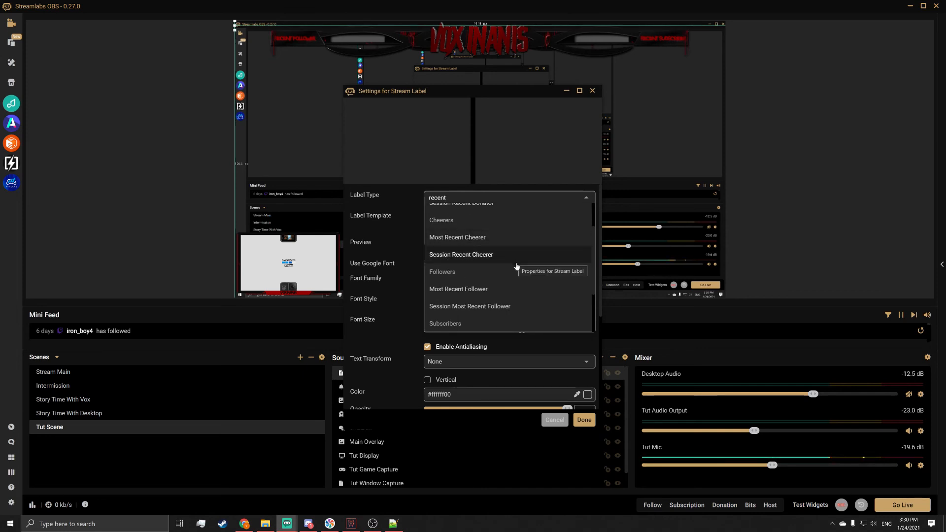
{"action": "scroll", "coordinate": [516, 267], "scroll_direction": "down", "scroll_amount": 2}
{"action": "scroll", "coordinate": [514, 261], "scroll_direction": "down", "scroll_amount": 5}
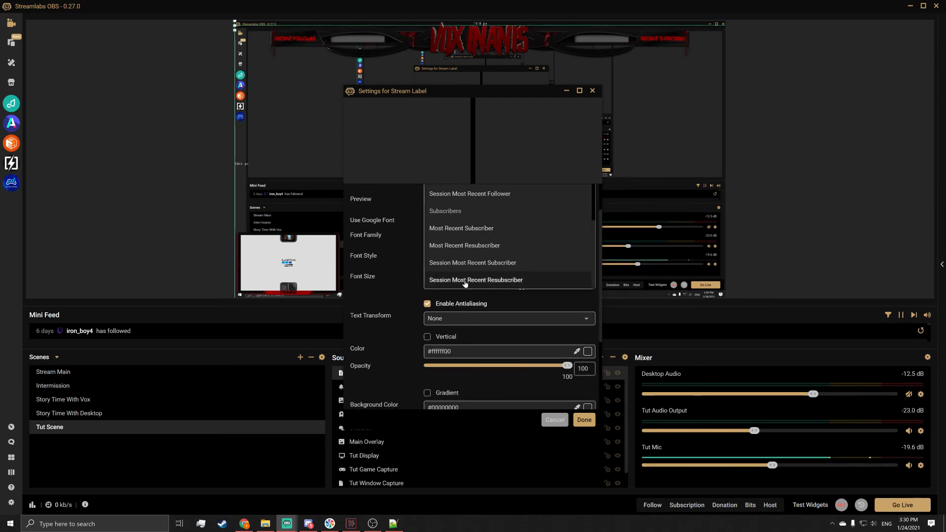
{"action": "scroll", "coordinate": [463, 244], "scroll_direction": "up", "scroll_amount": 2}
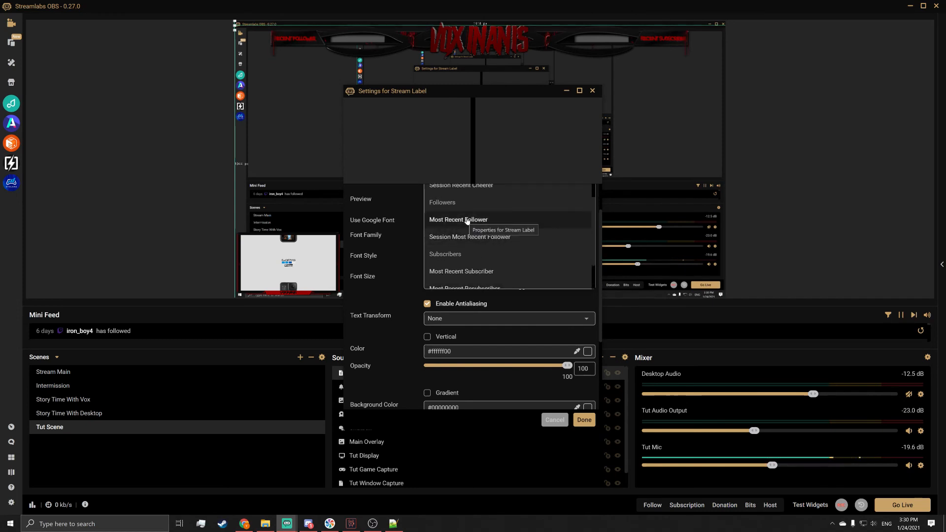
{"action": "left_click", "coordinate": [466, 220]}
{"action": "scroll", "coordinate": [484, 250], "scroll_direction": "up", "scroll_amount": 2}
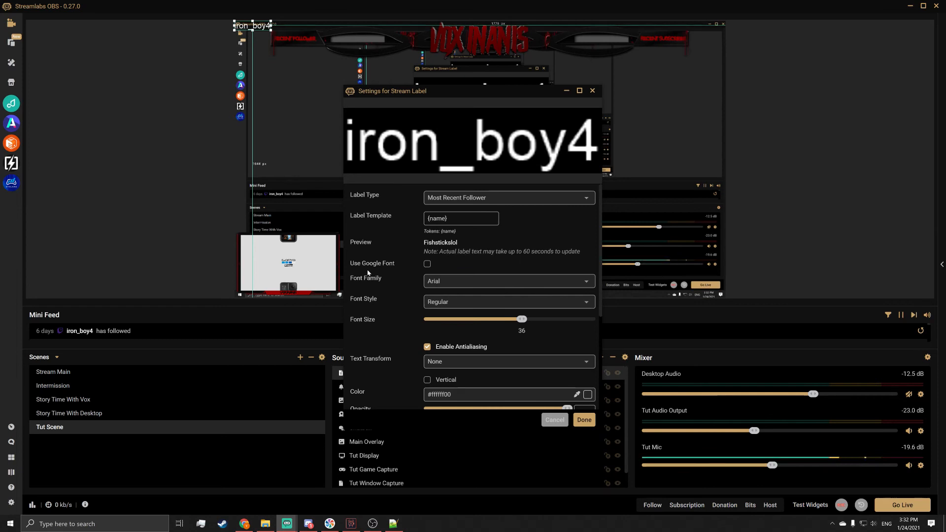
Review the stream label's font style options, keeping Regular, and resize the label slightly larger on the canvas
{"action": "scroll", "coordinate": [494, 239], "scroll_direction": "down", "scroll_amount": 4}
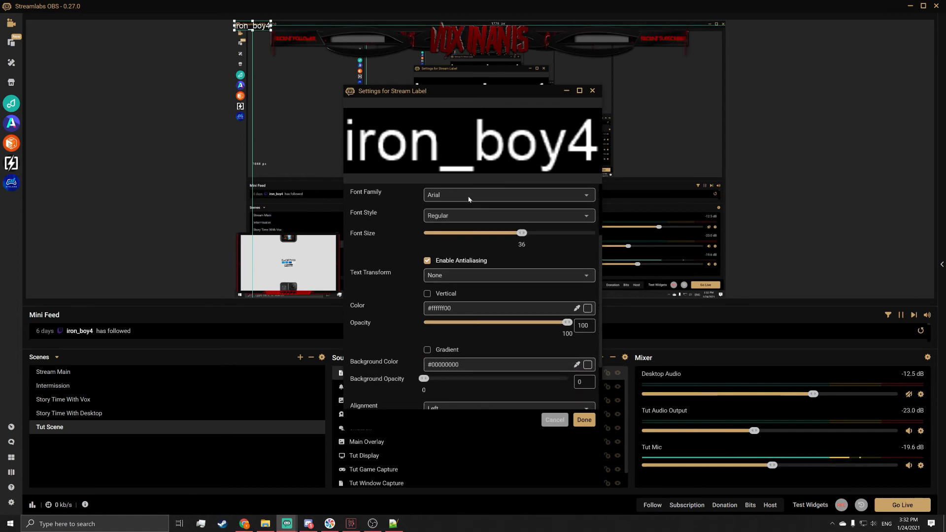
{"action": "left_click", "coordinate": [429, 215]}
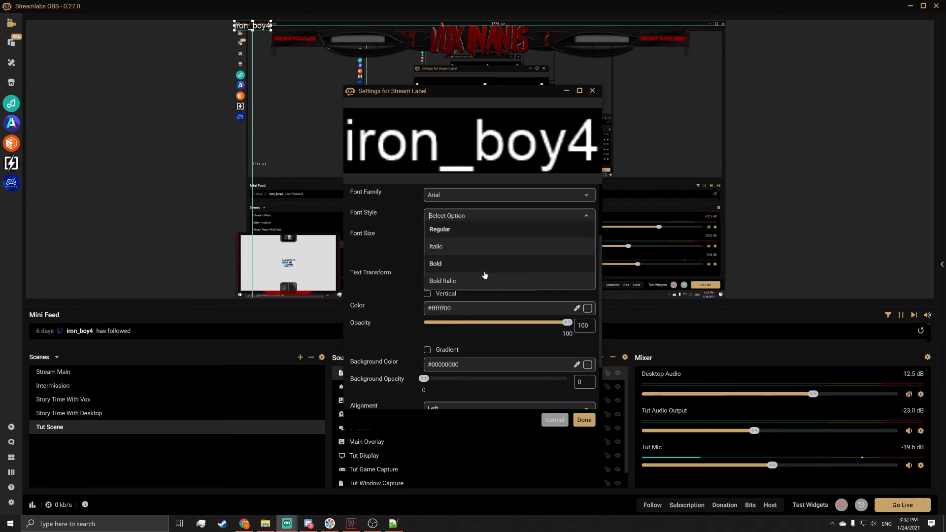
{"action": "left_click", "coordinate": [458, 229]}
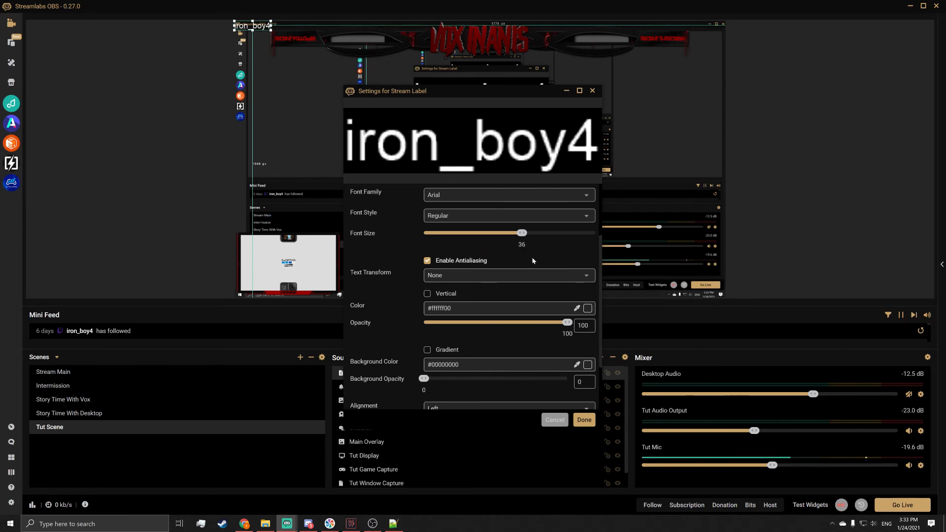
{"action": "left_click_drag", "start_coordinate": [272, 30], "coordinate": [230, 32]}
{"action": "mouse_move", "coordinate": [287, 521]}
{"action": "left_click", "coordinate": [322, 484]}
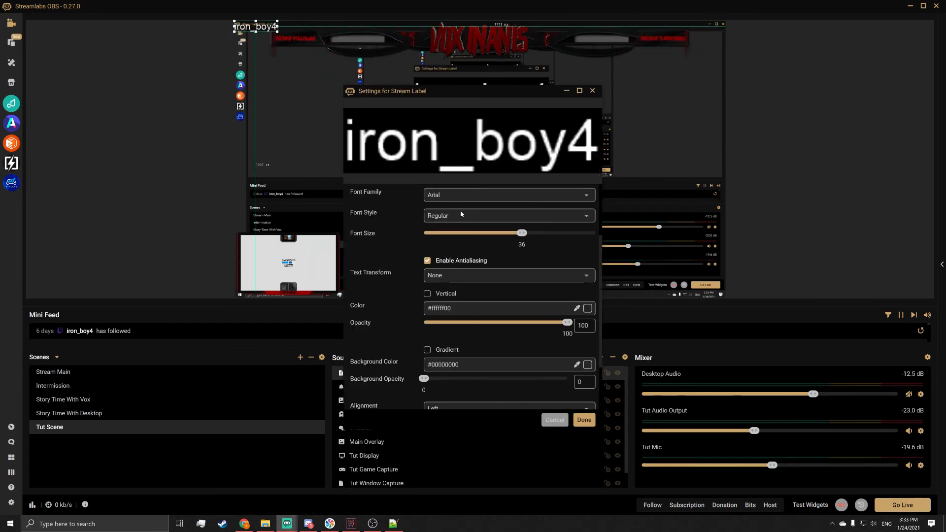
Review the text transform options, keeping None, and set the stream label's text color to pure red (#ff000000)
{"action": "scroll", "coordinate": [390, 274], "scroll_direction": "down", "scroll_amount": 1}
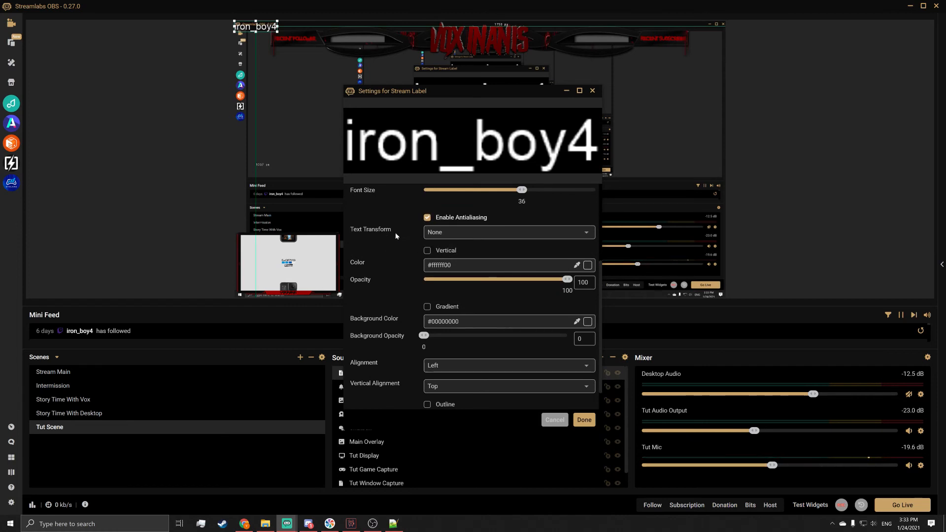
{"action": "left_click", "coordinate": [436, 232]}
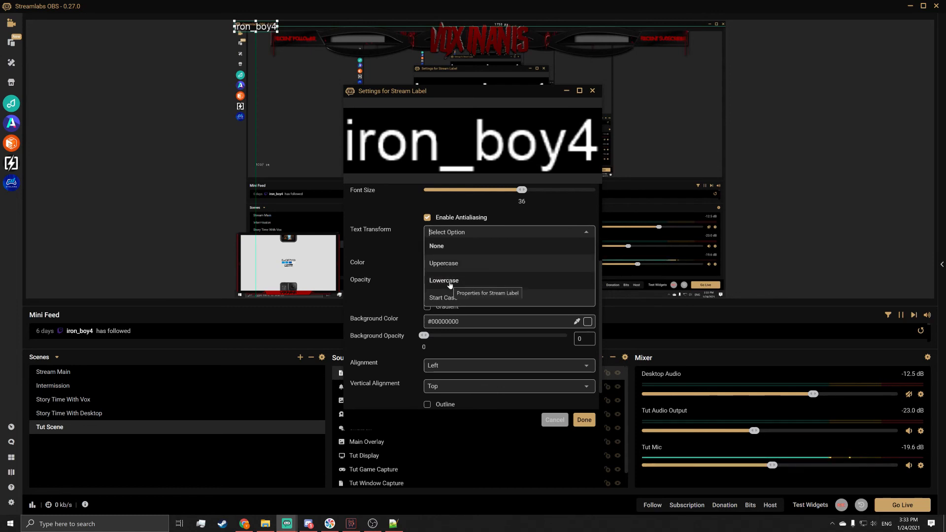
{"action": "left_click", "coordinate": [397, 231]}
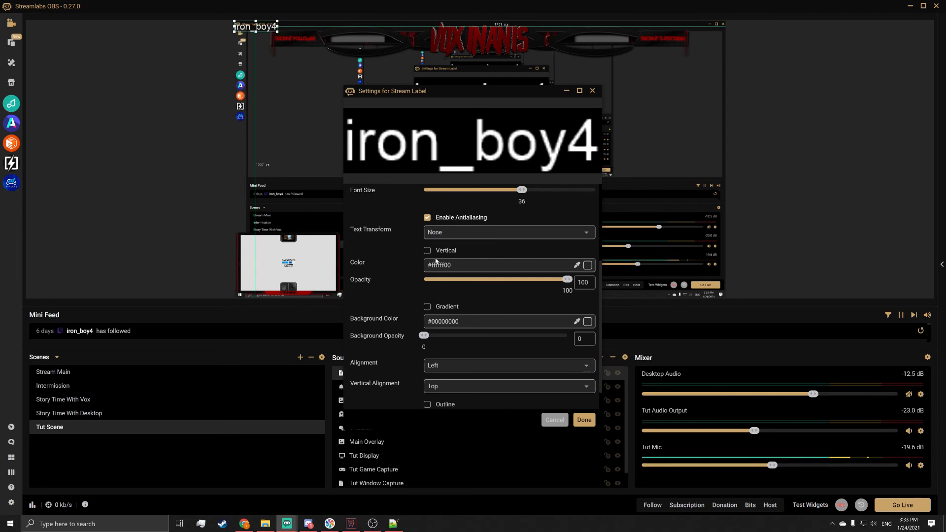
{"action": "scroll", "coordinate": [406, 264], "scroll_direction": "down", "scroll_amount": 1}
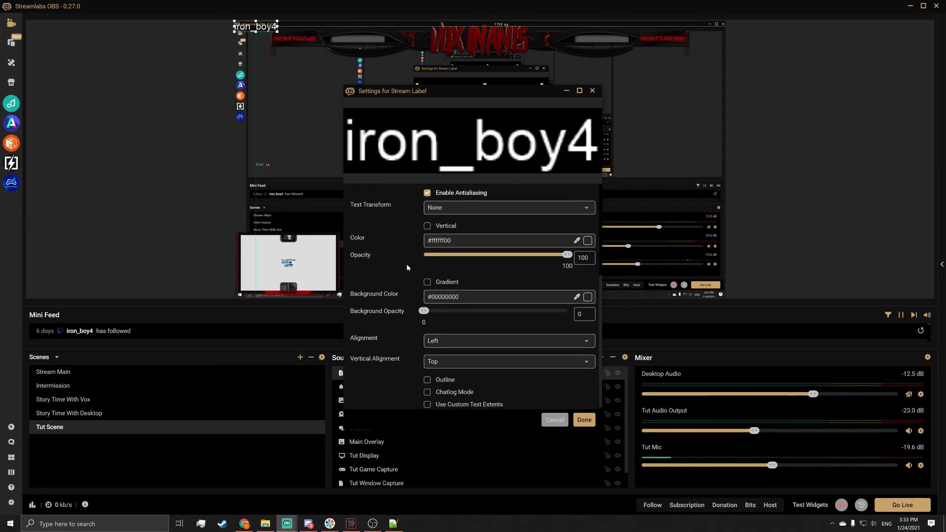
{"action": "left_click", "coordinate": [436, 237]}
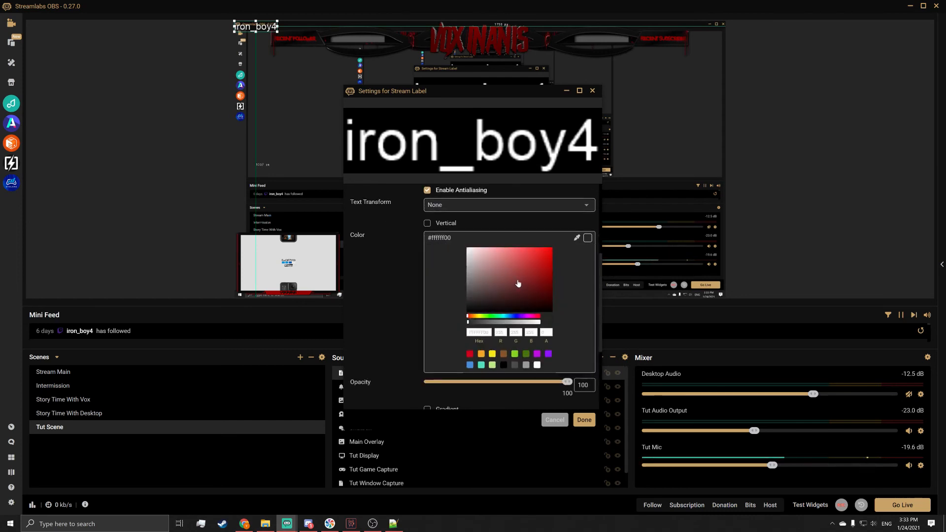
{"action": "left_click_drag", "start_coordinate": [520, 268], "coordinate": [554, 248]}
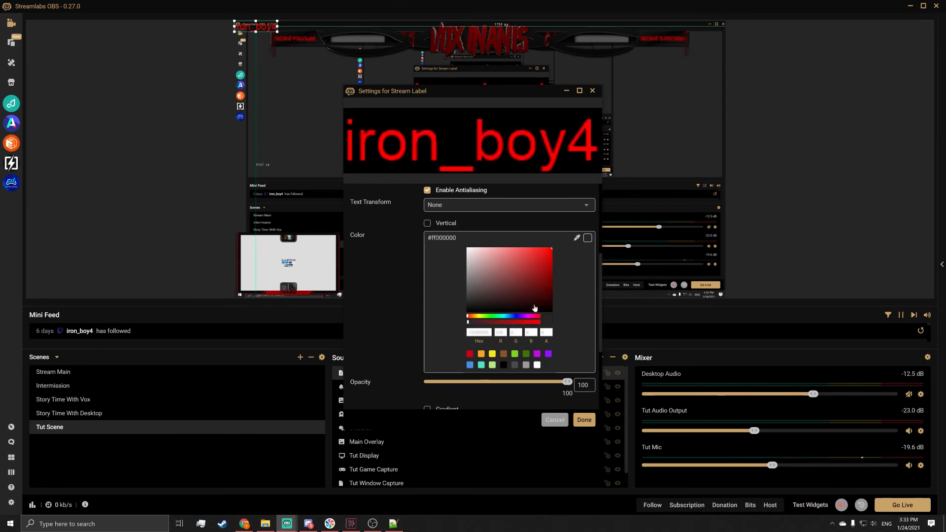
Review the stream label's opacity and alignment options, keeping the opacity at 100 and the alignment at Left
{"action": "scroll", "coordinate": [388, 239], "scroll_direction": "down", "scroll_amount": 5}
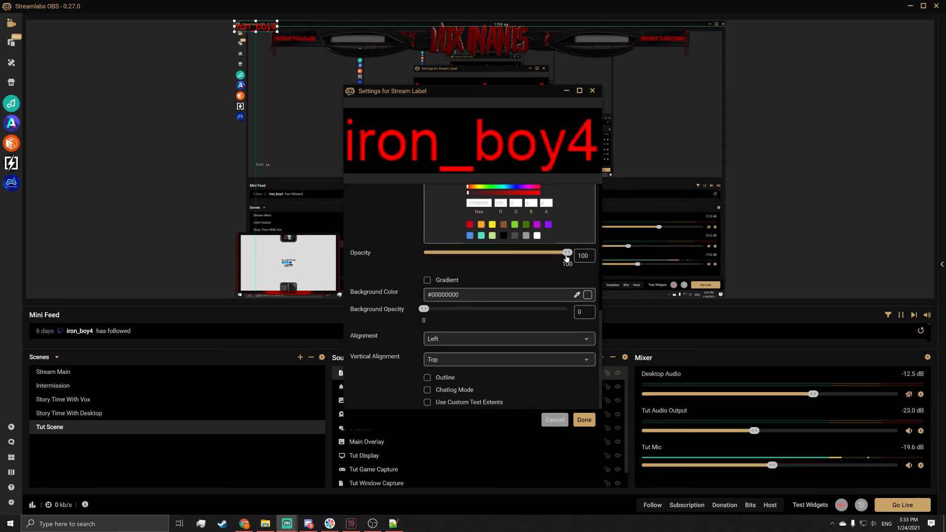
{"action": "left_click_drag", "start_coordinate": [565, 253], "coordinate": [590, 264]}
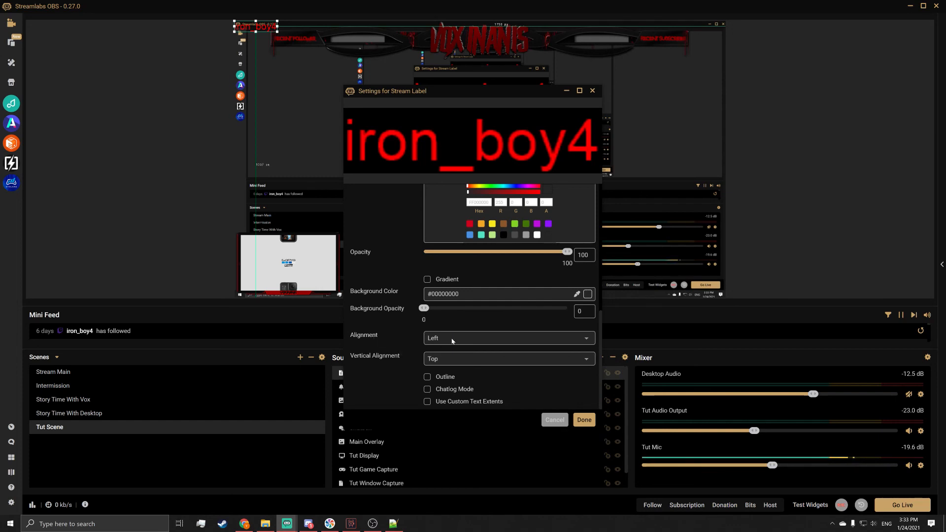
{"action": "left_click", "coordinate": [468, 339]}
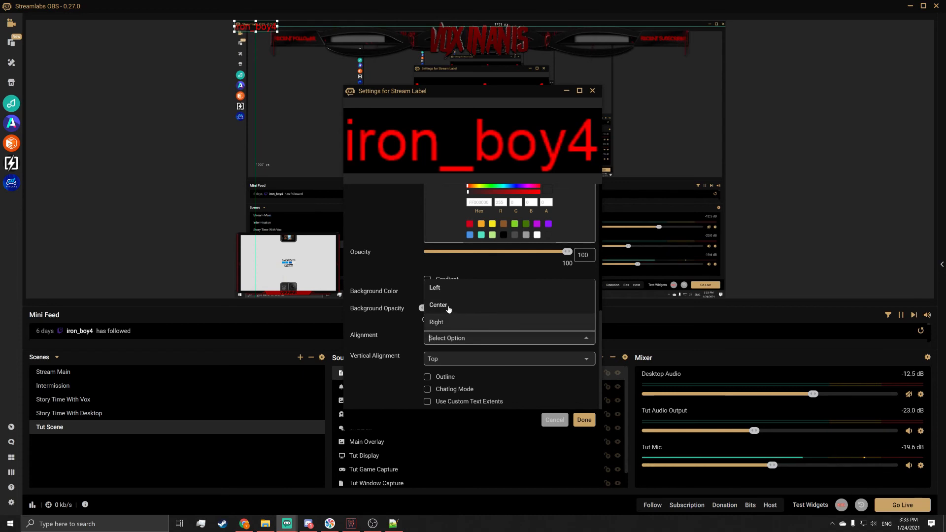
{"action": "left_click", "coordinate": [404, 343]}
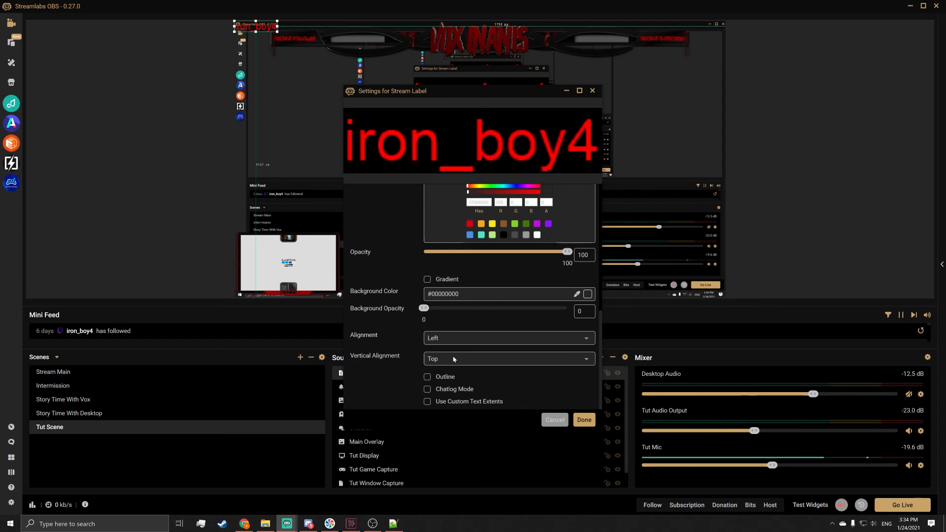
Enable the stream label's outline with black (#00000000) as its color and an outline size of 4
{"action": "left_click", "coordinate": [427, 377]}
{"action": "scroll", "coordinate": [428, 365], "scroll_direction": "down", "scroll_amount": 2}
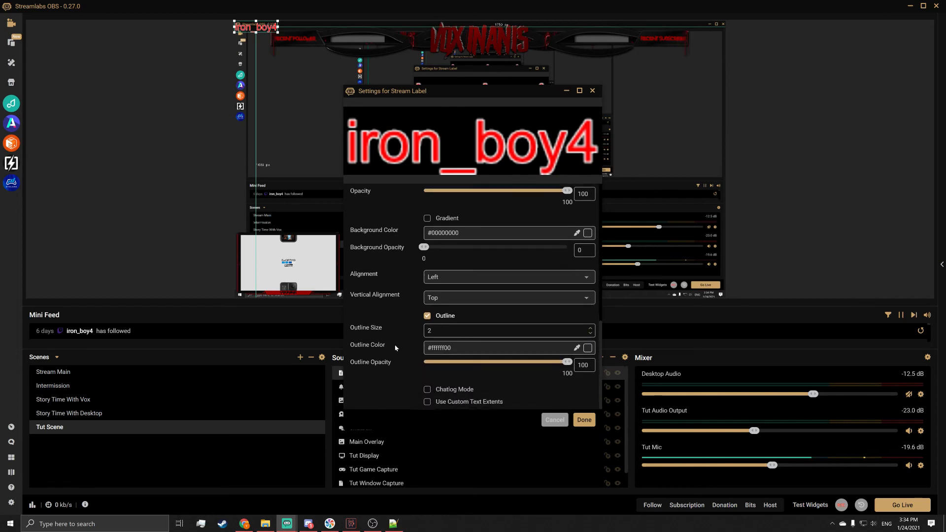
{"action": "left_click", "coordinate": [435, 347]}
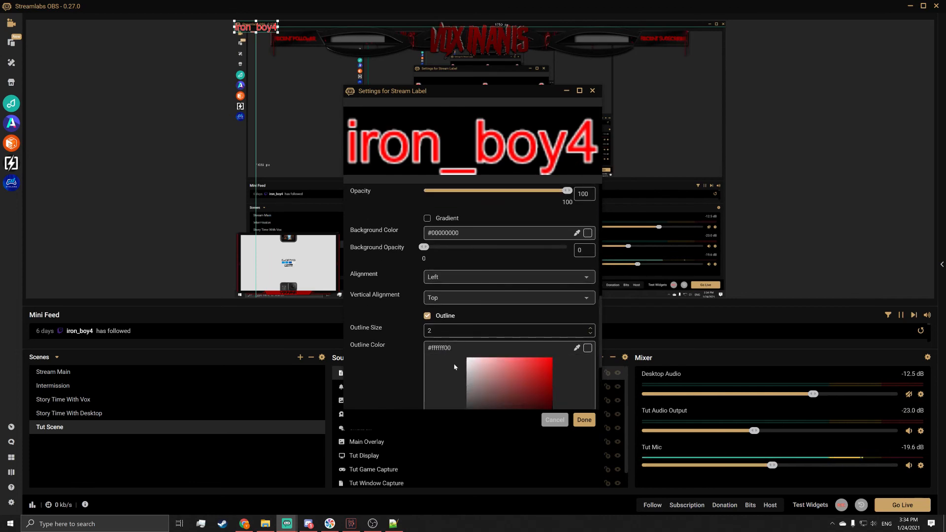
{"action": "scroll", "coordinate": [454, 366], "scroll_direction": "down", "scroll_amount": 2}
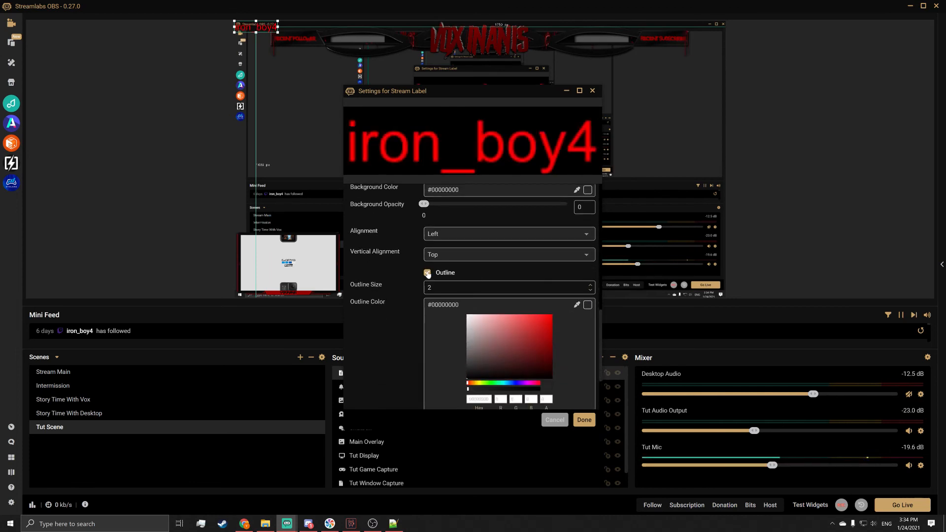
{"action": "type", "text": "4"}
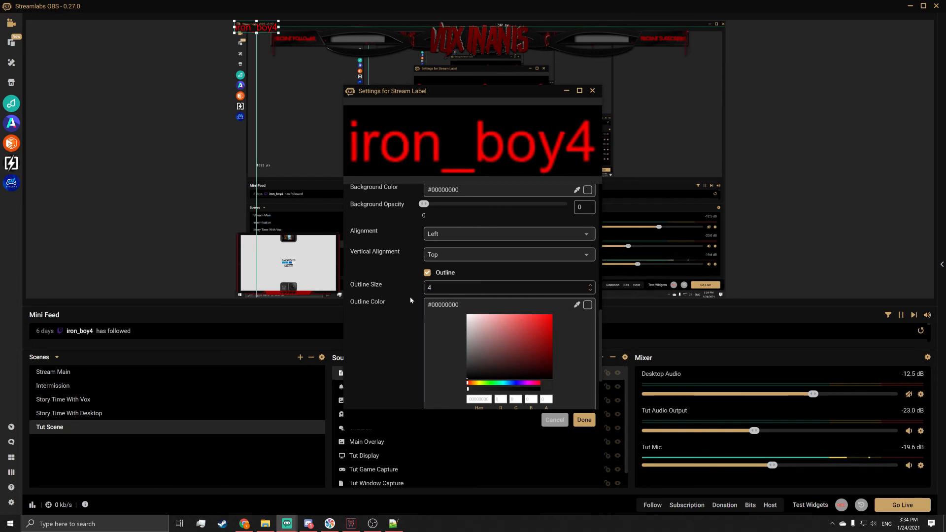
Finish the stream label's settings and place the label inside the main overlay's left slot, beside the recent follower caption
{"action": "scroll", "coordinate": [411, 300], "scroll_direction": "down", "scroll_amount": 3}
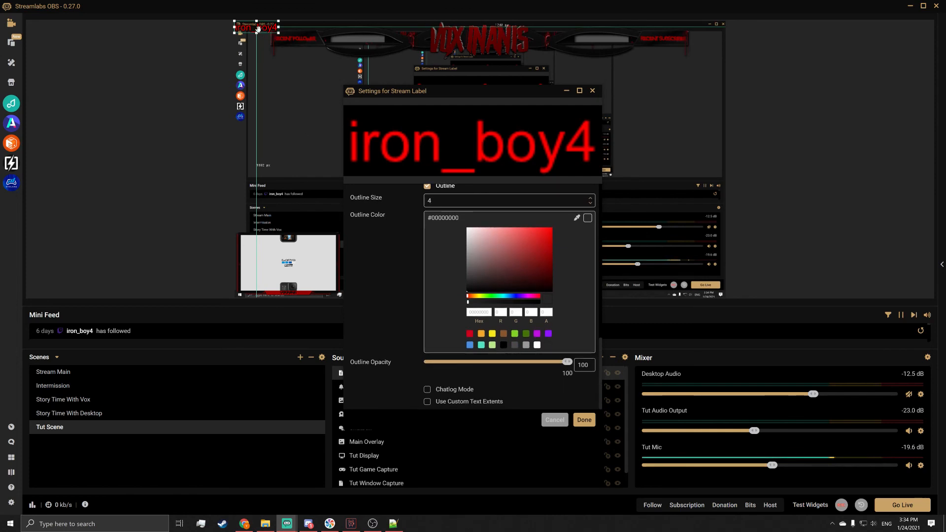
{"action": "left_click_drag", "start_coordinate": [261, 28], "coordinate": [355, 39]}
{"action": "left_click", "coordinate": [351, 28]}
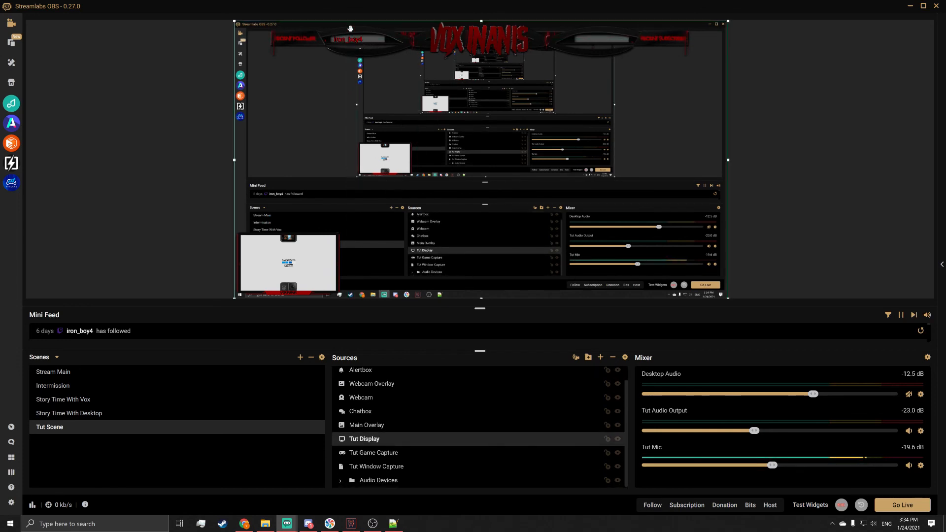
Reopen the recent follower stream label's settings to review the outline and Chatlog Mode options, and close them without changes
{"action": "left_click", "coordinate": [289, 527]}
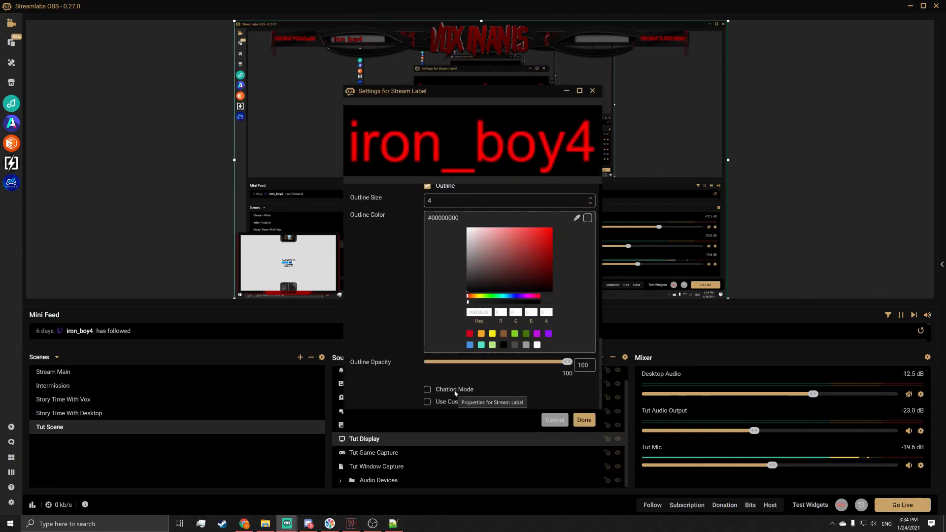
{"action": "left_click", "coordinate": [585, 420]}
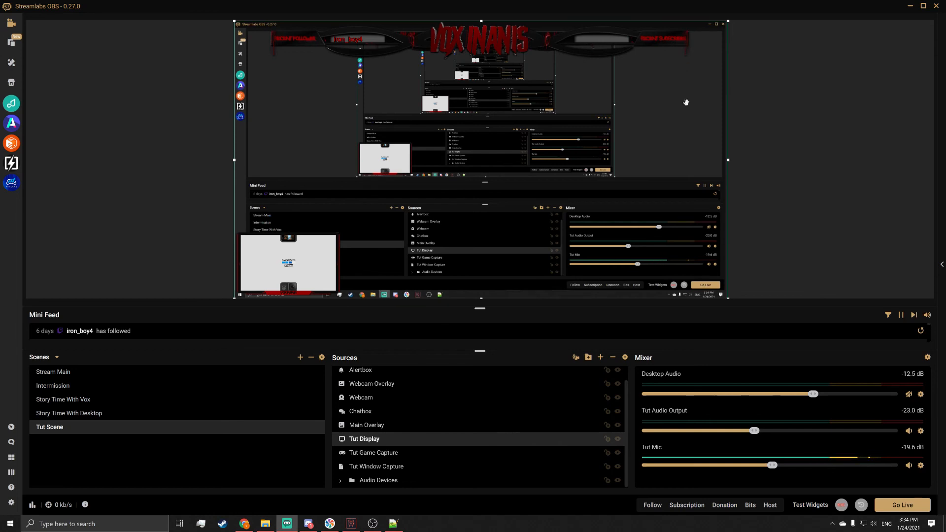
Add a new Stream Label source named Tut Sub to Tut Scene instead of reusing an existing label
{"action": "left_click", "coordinate": [601, 358]}
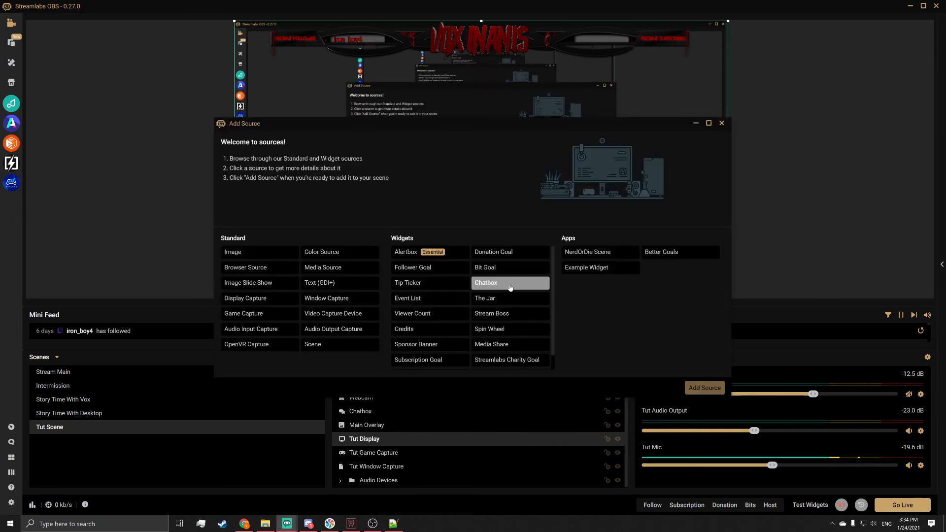
{"action": "scroll", "coordinate": [490, 291], "scroll_direction": "down", "scroll_amount": 1}
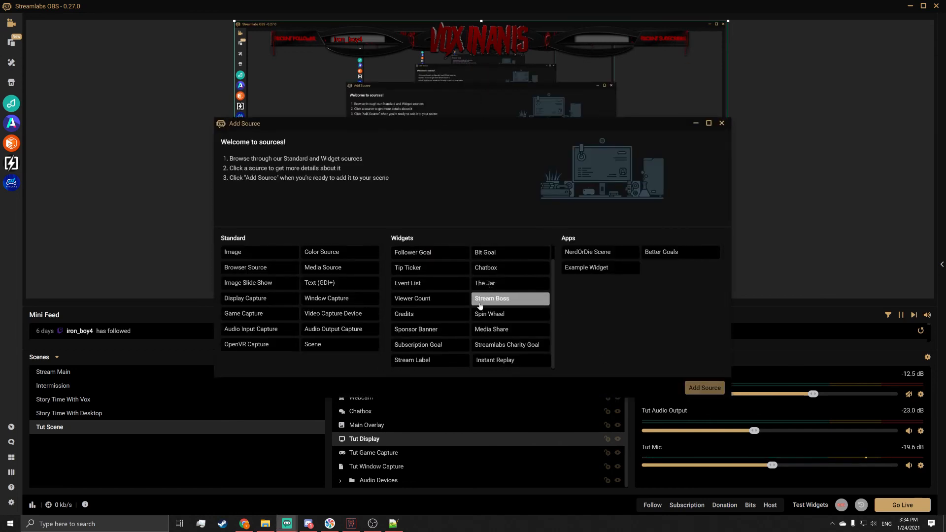
{"action": "left_click", "coordinate": [413, 365]}
{"action": "left_click", "coordinate": [712, 390]}
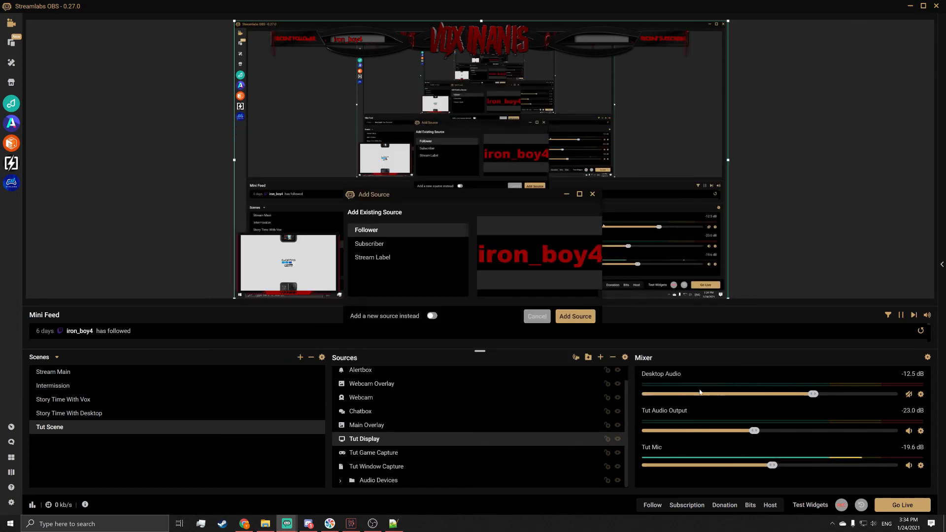
{"action": "left_click", "coordinate": [432, 315]}
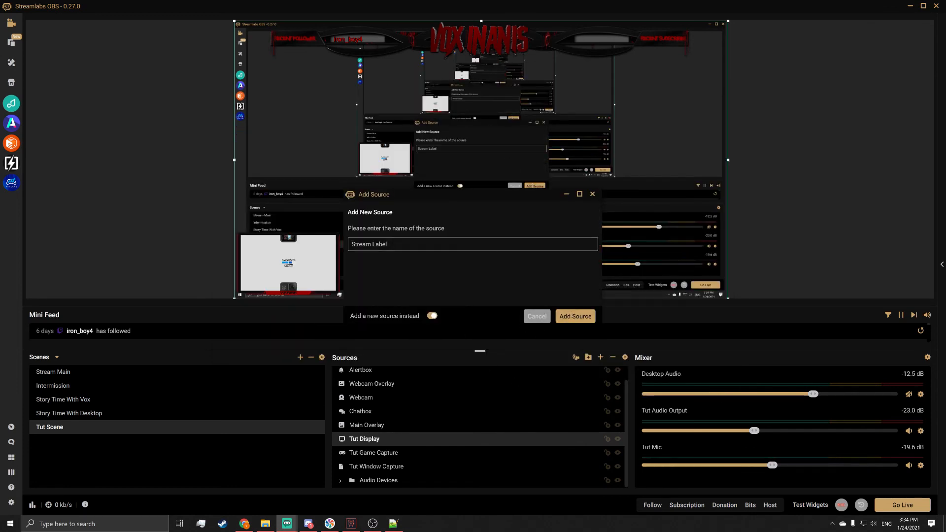
{"action": "left_click_drag", "start_coordinate": [396, 244], "coordinate": [298, 245]}
{"action": "type", "text": "T"}
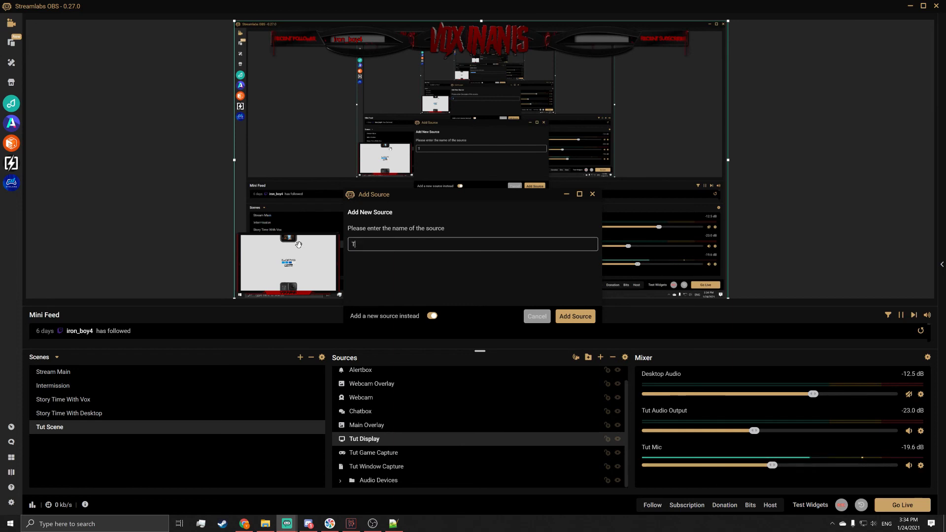
{"action": "type", "text": "ut Sub"}
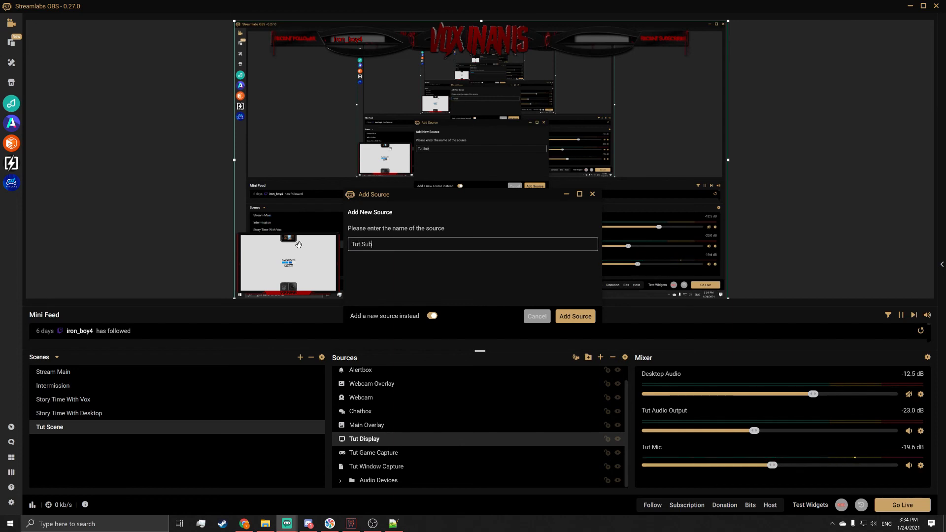
{"action": "left_click", "coordinate": [586, 314]}
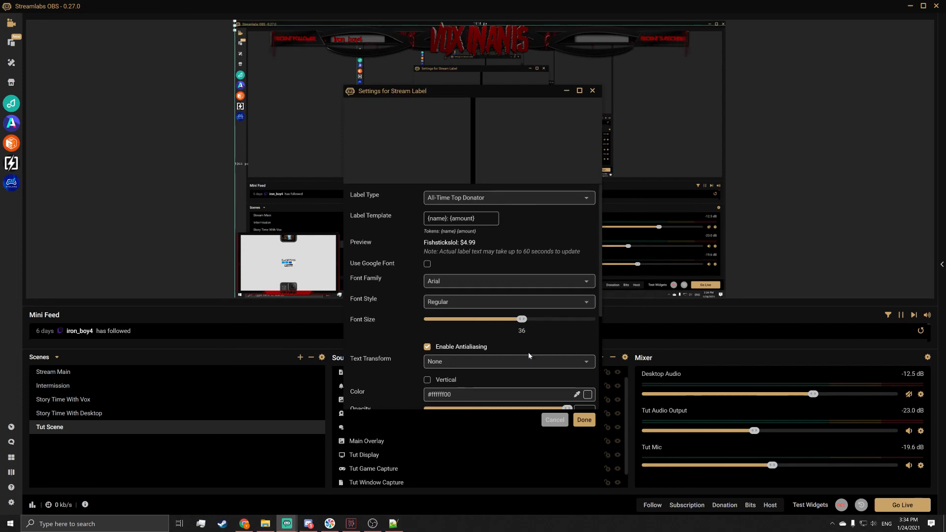
Search the label types for "recent" and set the Tut Sub label's type to Most Recent Subscriber
{"action": "left_click", "coordinate": [456, 200]}
{"action": "type", "text": "recent"}
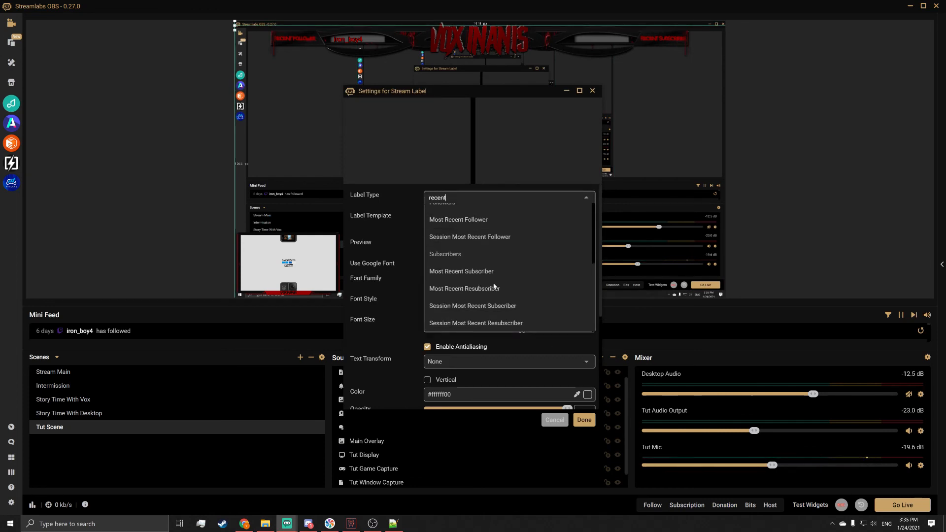
{"action": "scroll", "coordinate": [494, 288], "scroll_direction": "down", "scroll_amount": 1}
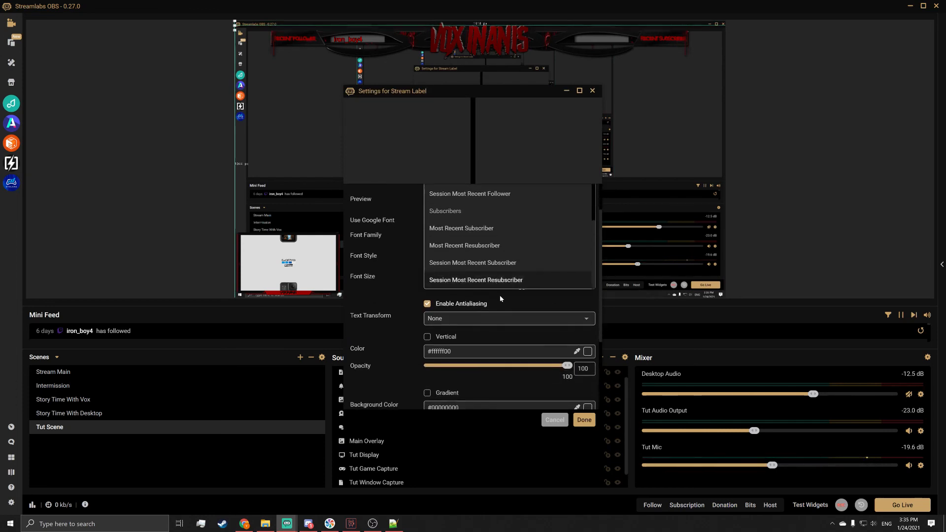
{"action": "left_click", "coordinate": [499, 231]}
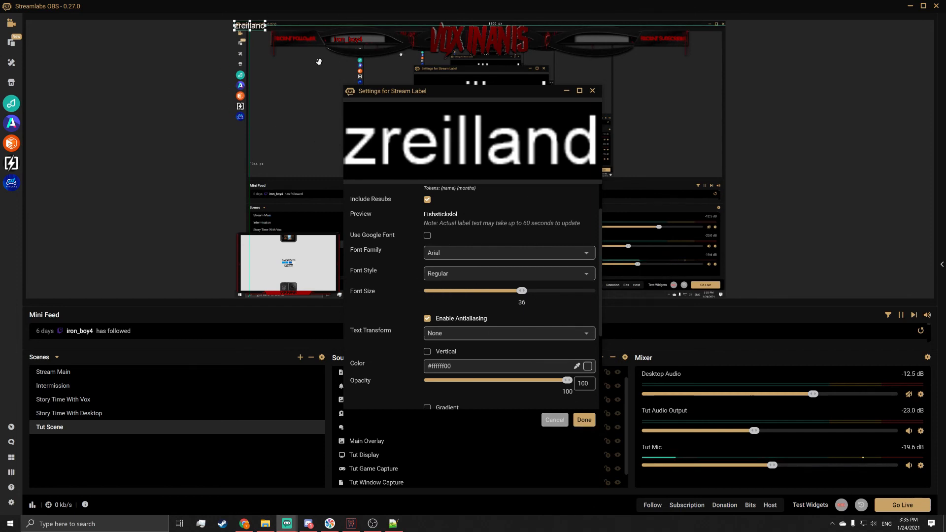
Finish the Tut Sub label's settings and place the label inside the main overlay's empty right slot
{"action": "left_click", "coordinate": [588, 424]}
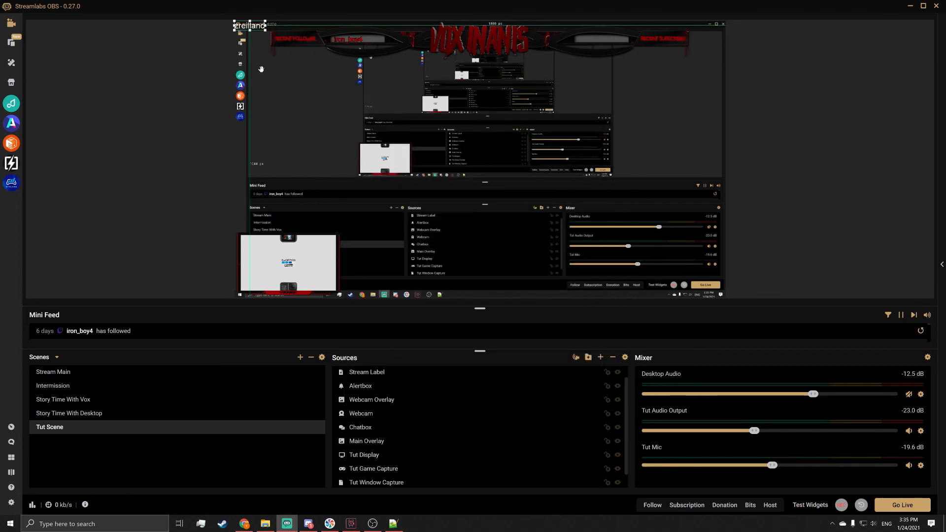
{"action": "left_click_drag", "start_coordinate": [251, 24], "coordinate": [597, 37]}
{"action": "left_click", "coordinate": [704, 200]}
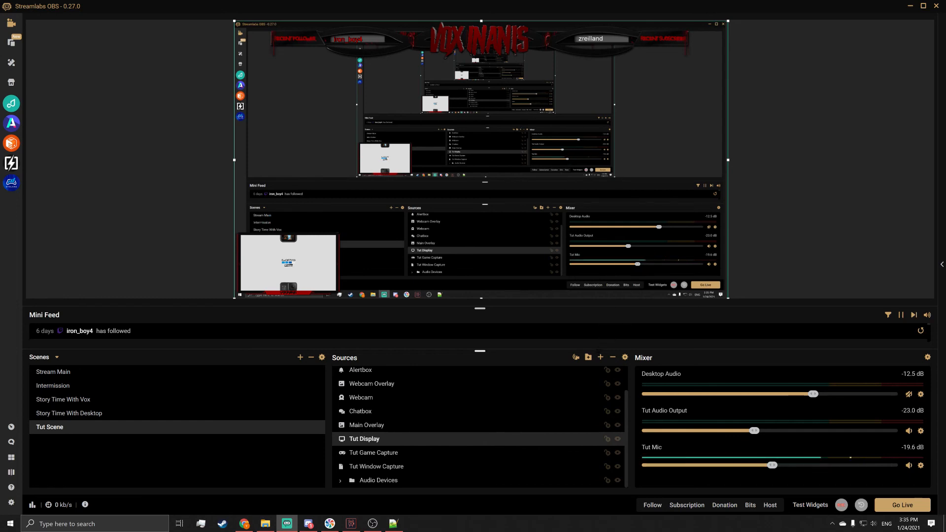
Add the existing FanArt image source to Tut Scene
{"action": "left_click", "coordinate": [601, 357]}
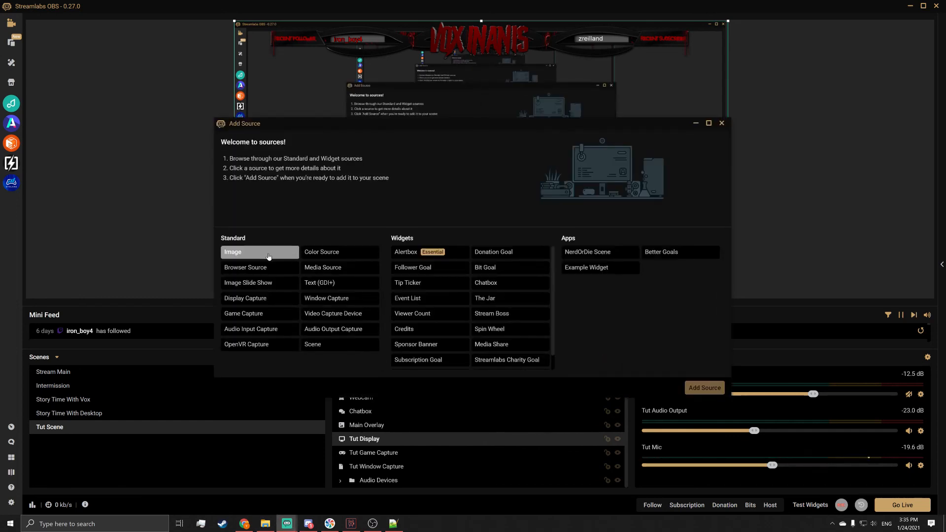
{"action": "left_click", "coordinate": [268, 255]}
{"action": "left_click", "coordinate": [704, 387]}
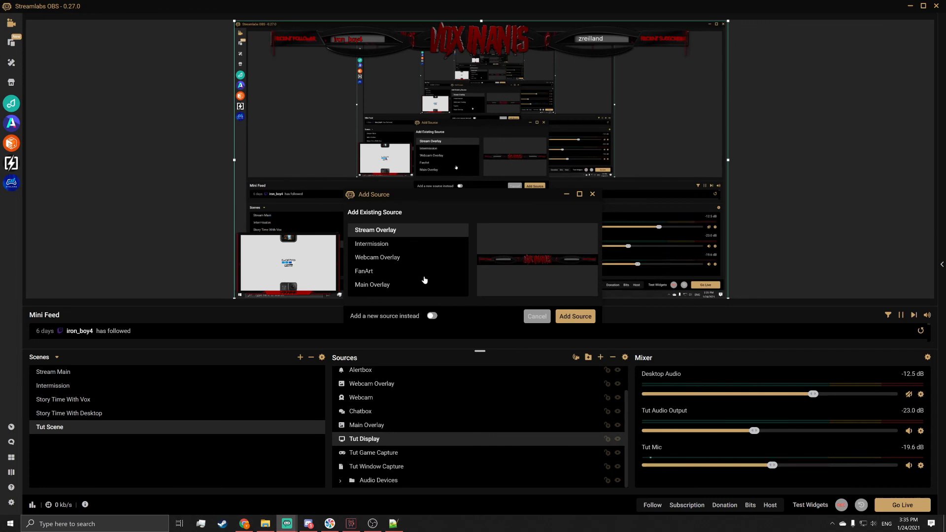
{"action": "left_click", "coordinate": [367, 273]}
{"action": "left_click", "coordinate": [575, 315]}
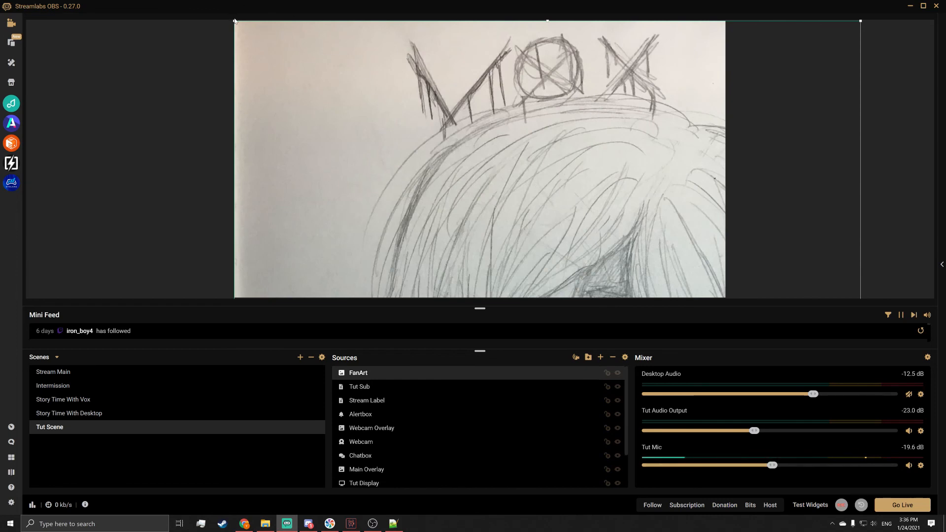
Shrink the FanArt image, place it at the bottom centre of the canvas, and hide the source
{"action": "left_click_drag", "start_coordinate": [234, 21], "coordinate": [391, 230]}
{"action": "left_click_drag", "start_coordinate": [631, 251], "coordinate": [461, 30]}
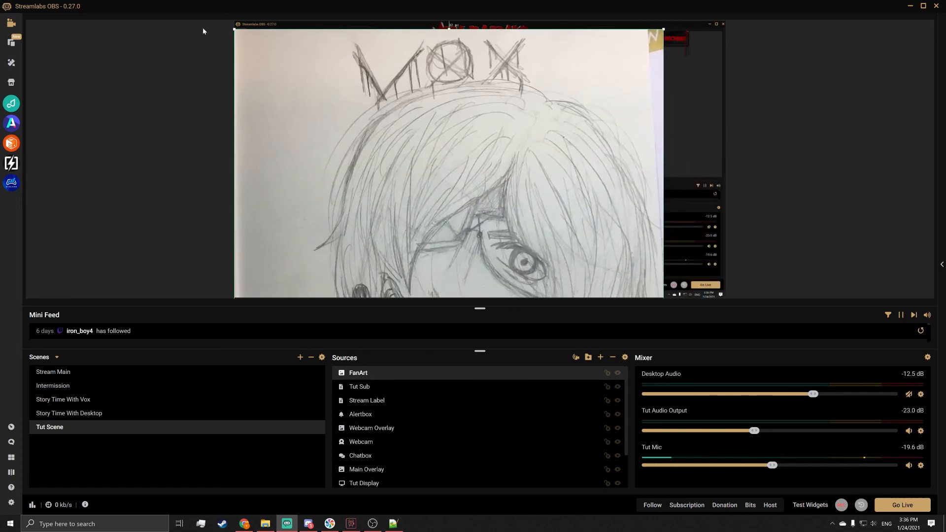
{"action": "left_click_drag", "start_coordinate": [235, 29], "coordinate": [422, 279]}
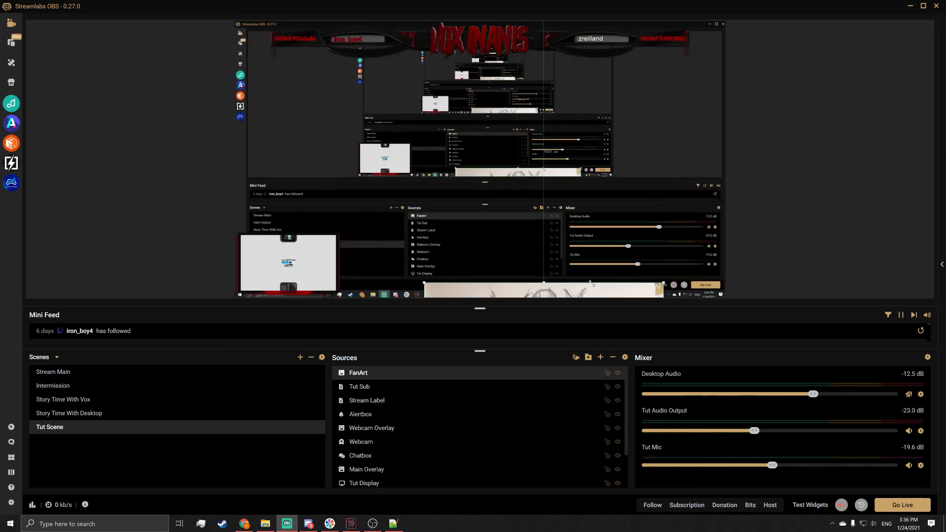
{"action": "left_click_drag", "start_coordinate": [565, 272], "coordinate": [488, 239]}
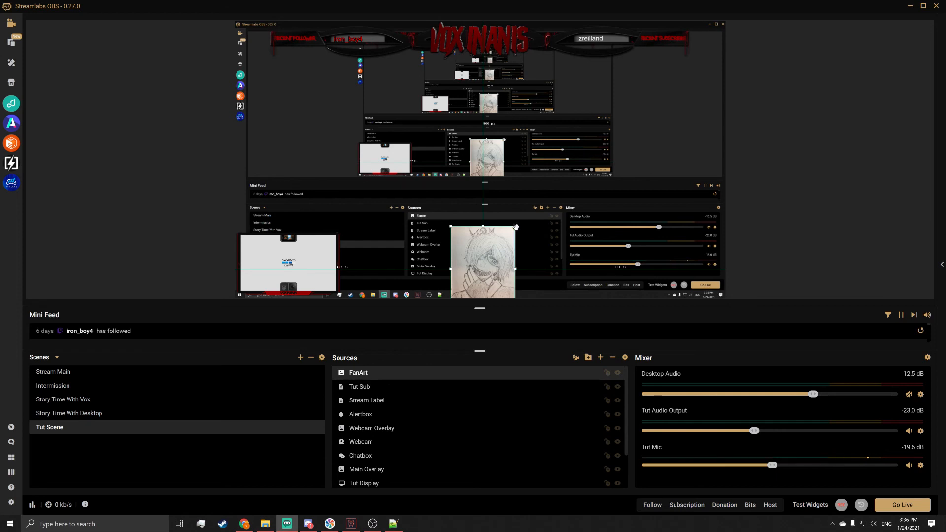
{"action": "left_click_drag", "start_coordinate": [515, 227], "coordinate": [503, 244]}
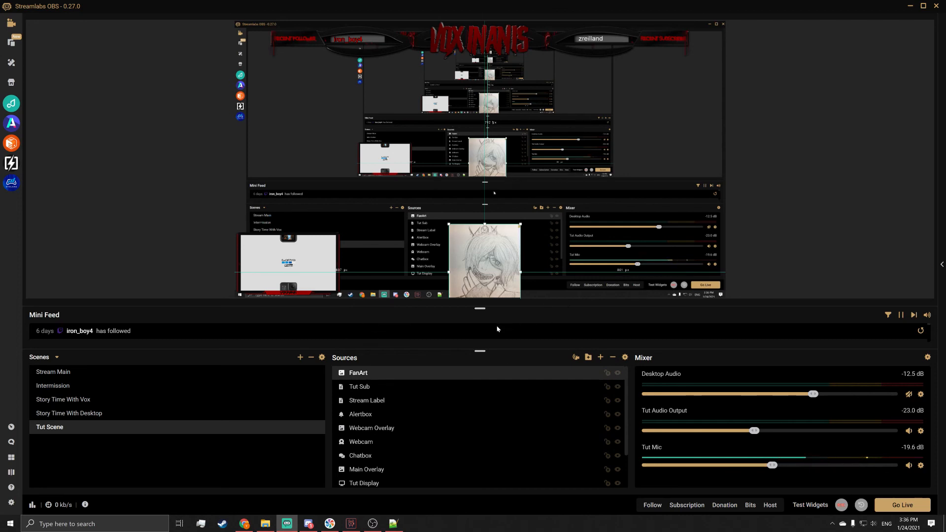
{"action": "left_click", "coordinate": [617, 374]}
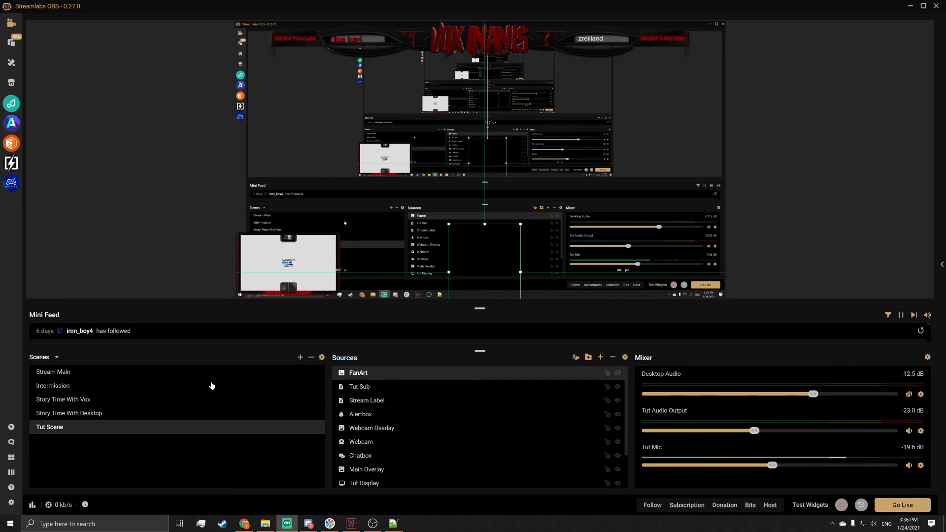
Open the hotkey settings and review the general streaming, recording, replay, overlay and alert hotkeys down to the scene list
{"action": "left_click", "coordinate": [11, 506]}
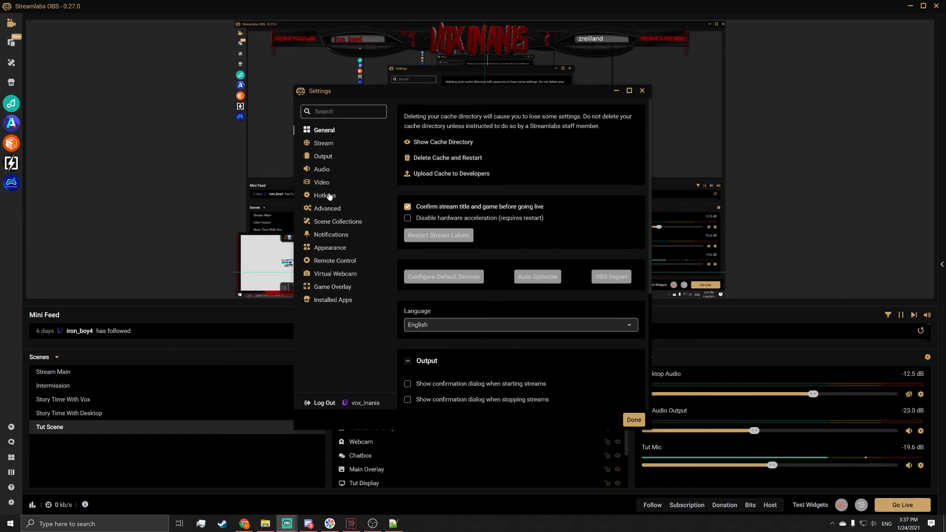
{"action": "left_click", "coordinate": [329, 195]}
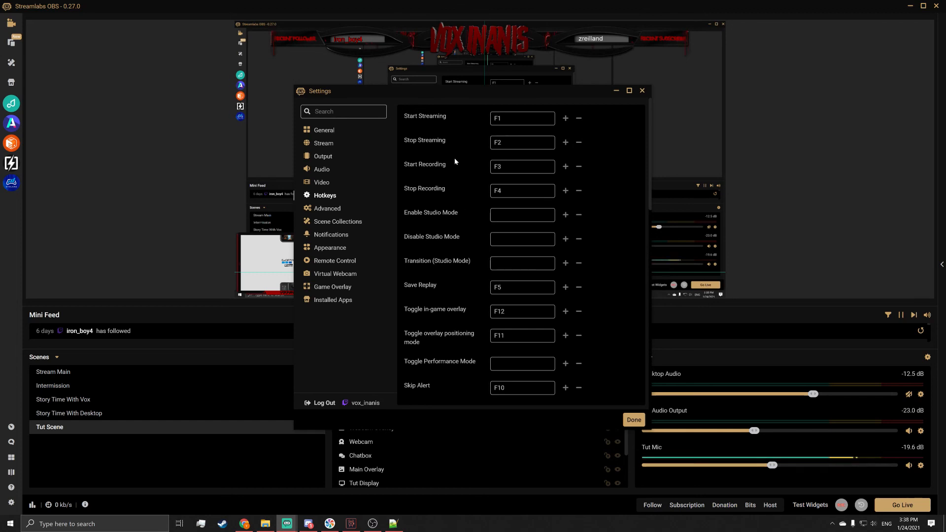
{"action": "scroll", "coordinate": [453, 214], "scroll_direction": "down", "scroll_amount": 1}
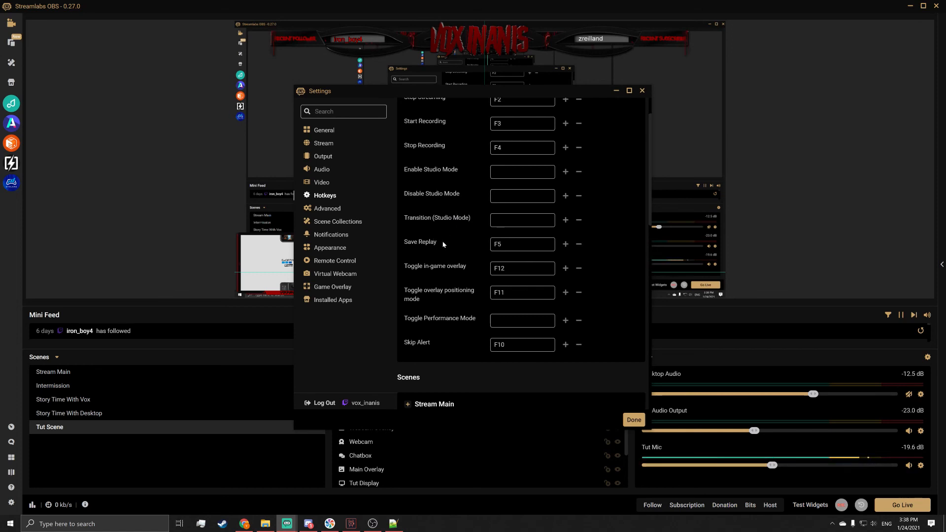
{"action": "scroll", "coordinate": [445, 242], "scroll_direction": "down", "scroll_amount": 2}
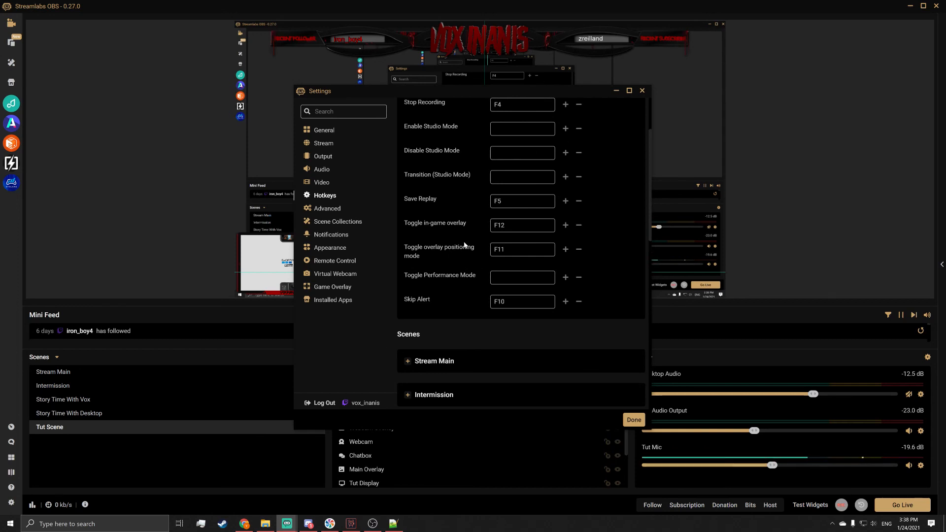
{"action": "scroll", "coordinate": [464, 245], "scroll_direction": "down", "scroll_amount": 3}
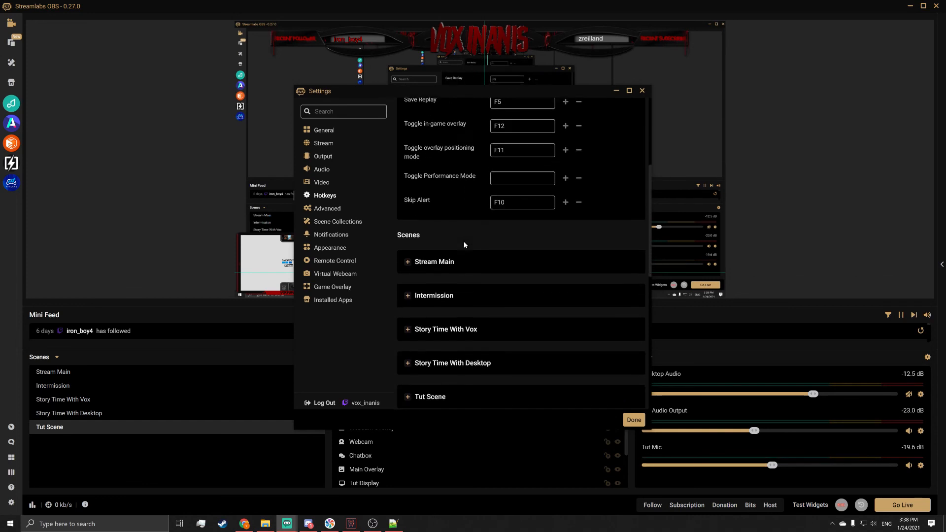
{"action": "scroll", "coordinate": [464, 244], "scroll_direction": "down", "scroll_amount": 1}
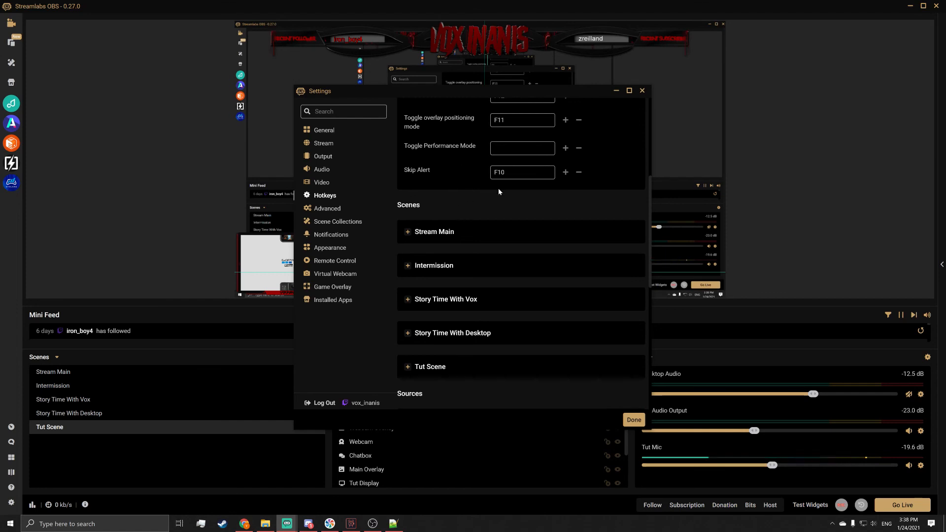
{"action": "scroll", "coordinate": [492, 203], "scroll_direction": "down", "scroll_amount": 1}
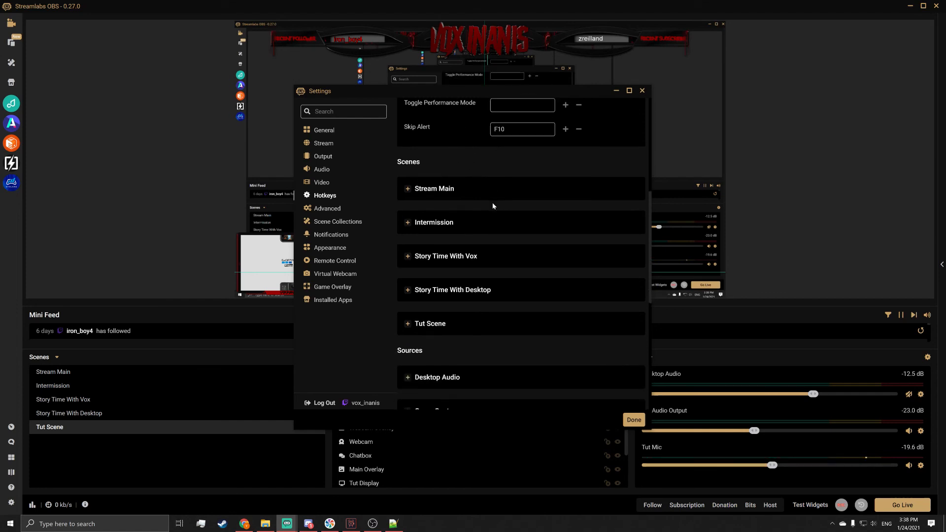
{"action": "scroll", "coordinate": [492, 206], "scroll_direction": "down", "scroll_amount": 1}
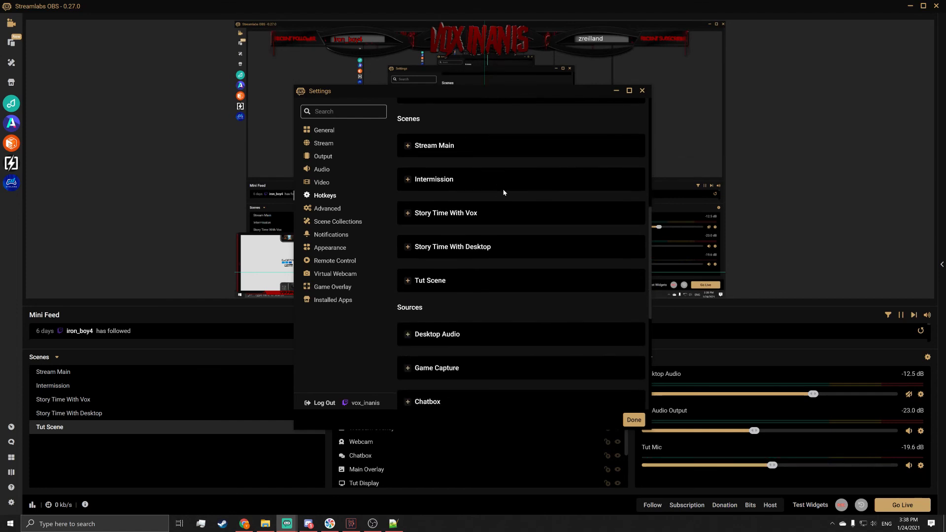
Expand the Stream Main and Intermission scenes' hotkeys and examine their show, hide and Switch to scene assignments
{"action": "left_click", "coordinate": [414, 146]}
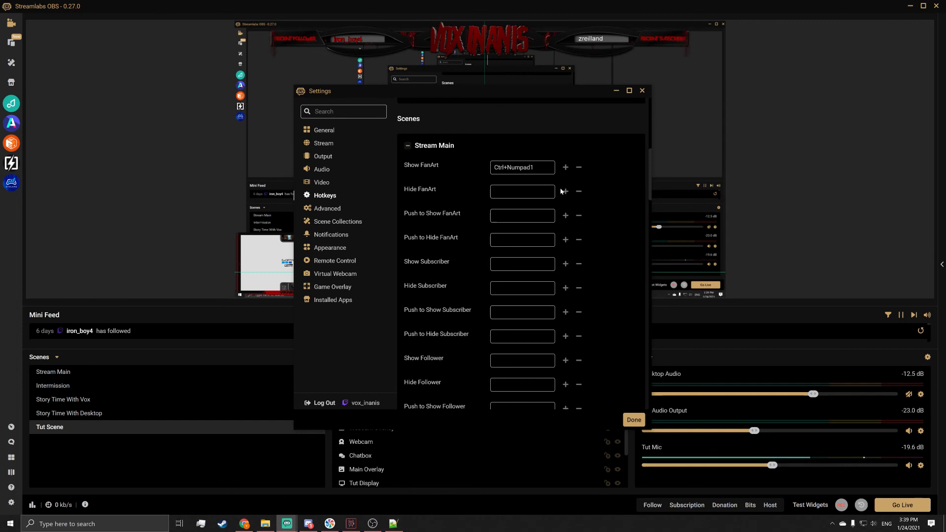
{"action": "scroll", "coordinate": [444, 248], "scroll_direction": "down", "scroll_amount": 2}
{"action": "scroll", "coordinate": [444, 248], "scroll_direction": "down", "scroll_amount": 10}
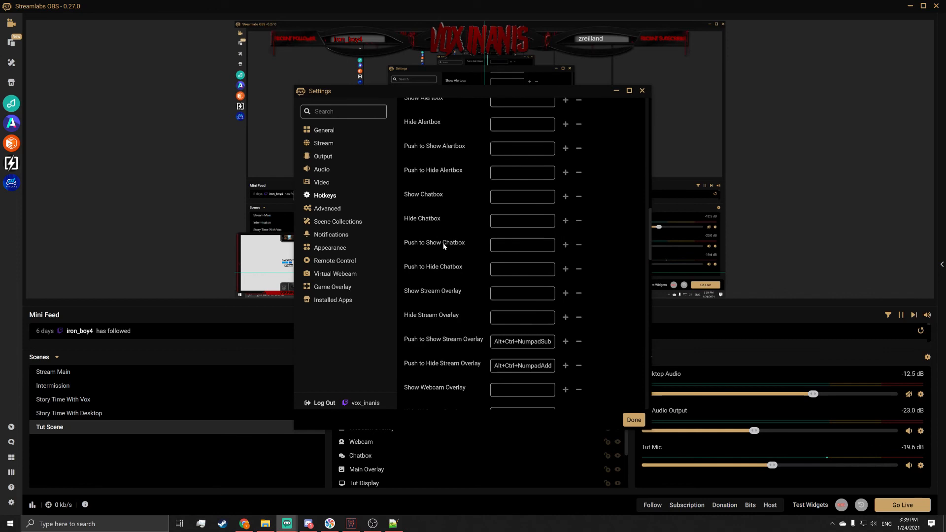
{"action": "scroll", "coordinate": [443, 245], "scroll_direction": "down", "scroll_amount": 9}
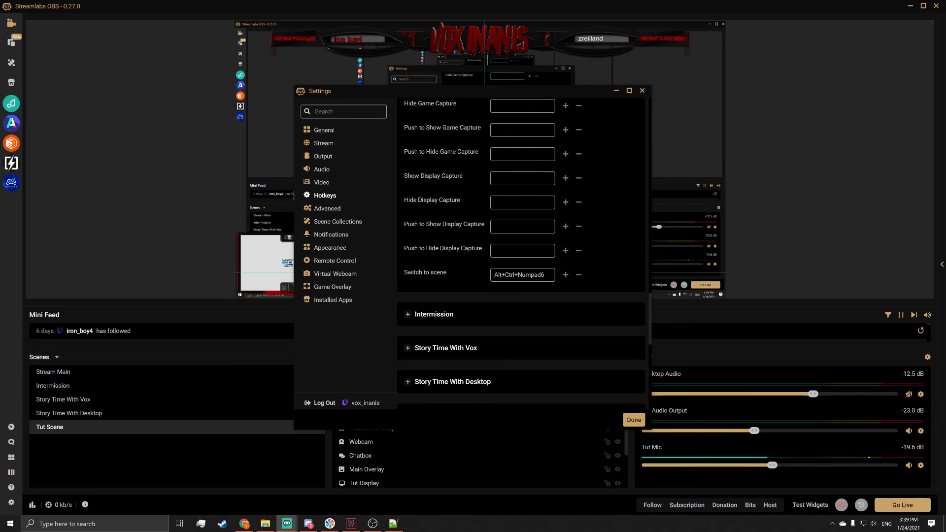
{"action": "scroll", "coordinate": [503, 274], "scroll_direction": "down", "scroll_amount": 1}
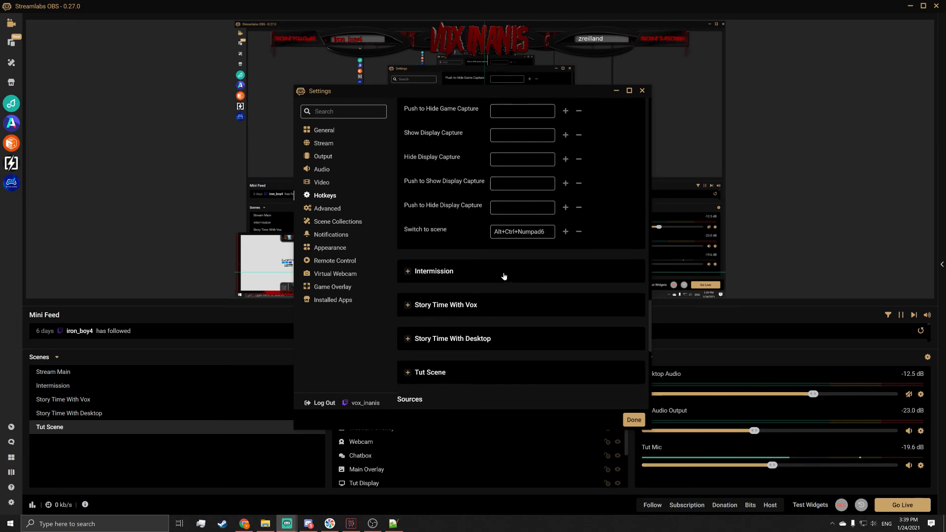
{"action": "left_click", "coordinate": [422, 271]}
{"action": "scroll", "coordinate": [428, 204], "scroll_direction": "down", "scroll_amount": 1}
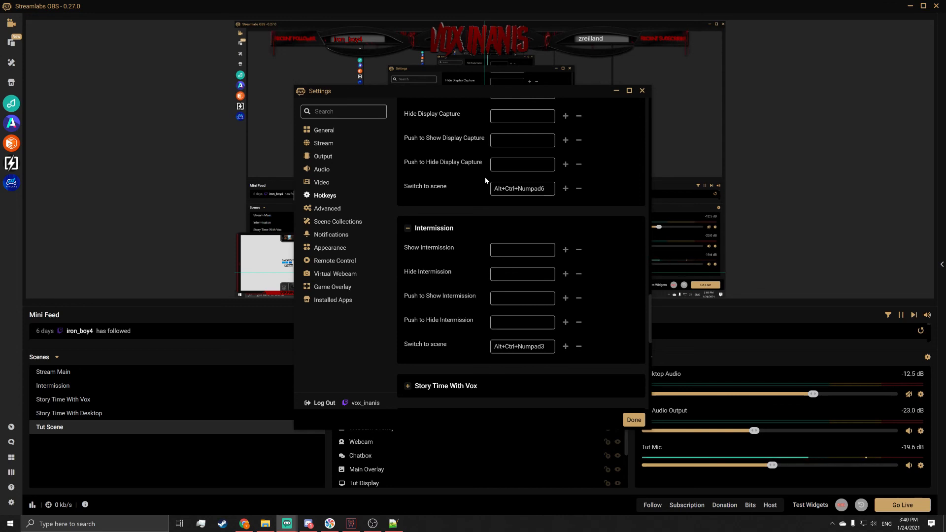
Examine the Desktop Audio source's mute and push-to-talk hotkeys, look through the remaining scene and source hotkey entries, and close the settings
{"action": "scroll", "coordinate": [485, 180], "scroll_direction": "down", "scroll_amount": 10}
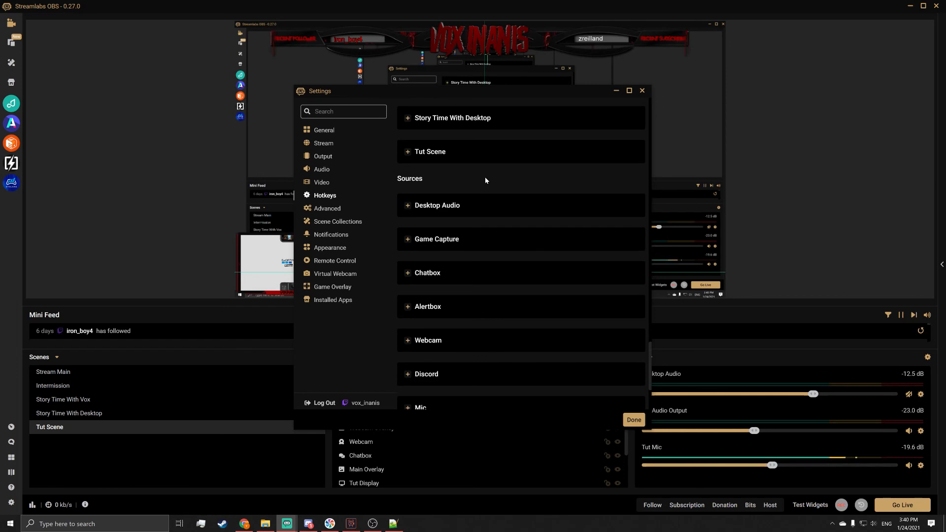
{"action": "left_click", "coordinate": [422, 205]}
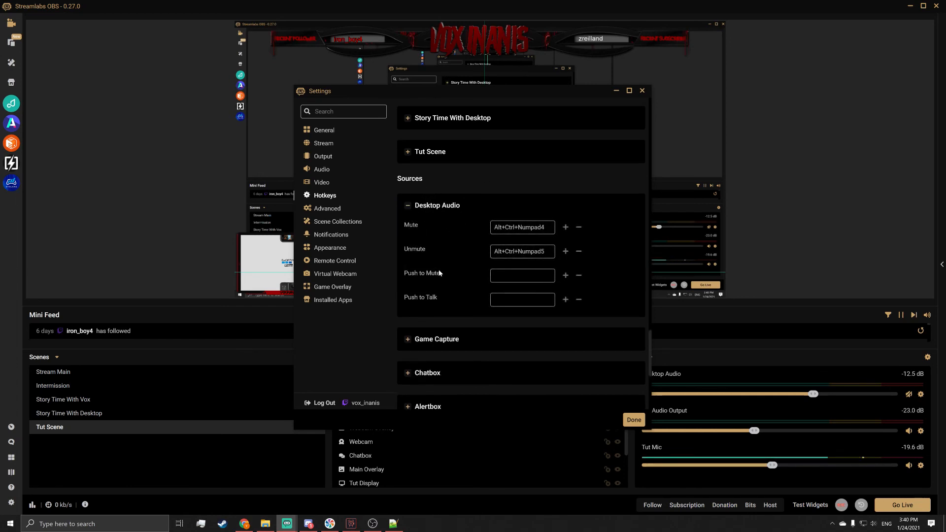
{"action": "left_click", "coordinate": [423, 208]}
{"action": "scroll", "coordinate": [417, 244], "scroll_direction": "down", "scroll_amount": 3}
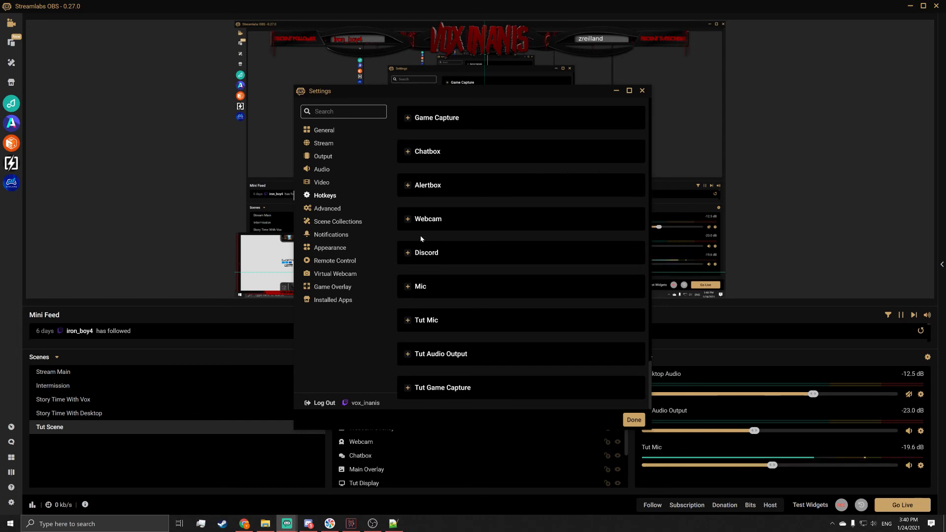
{"action": "scroll", "coordinate": [471, 201], "scroll_direction": "up", "scroll_amount": 4}
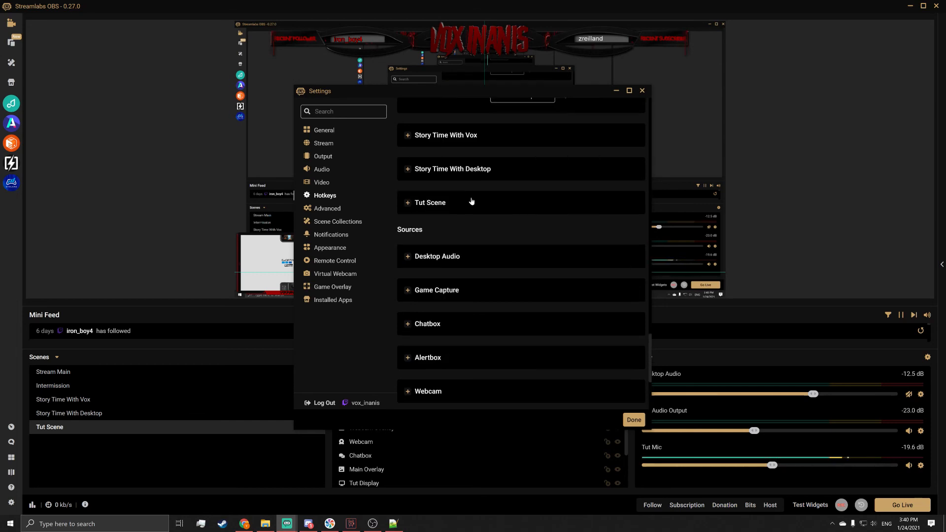
{"action": "scroll", "coordinate": [471, 202], "scroll_direction": "down", "scroll_amount": 4}
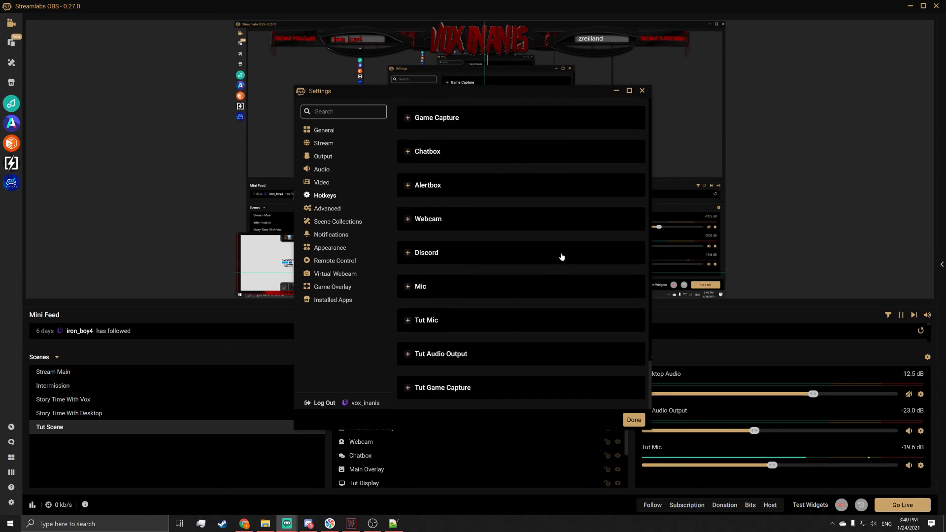
{"action": "left_click", "coordinate": [631, 420]}
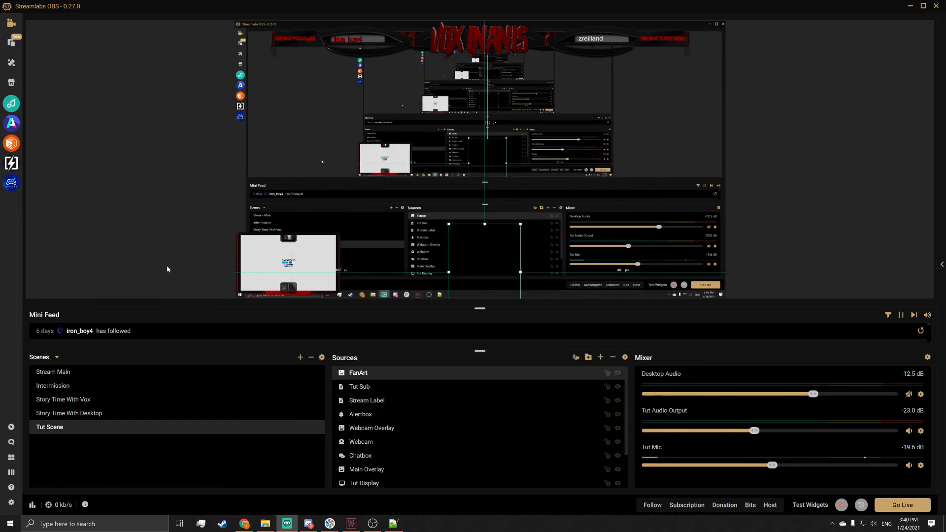